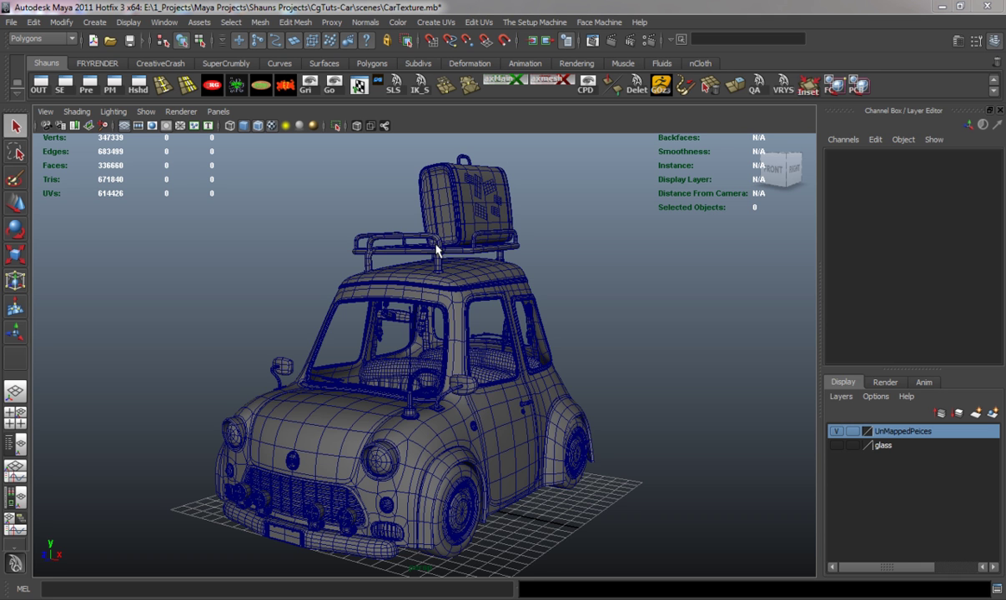
# Examine the suitcase on the car's roof rack up close from several angles
pyautogui.keyDown('alt'); pyautogui.moveTo(442, 234); pyautogui.dragTo(442, 254, button='middle'); pyautogui.keyUp('alt')
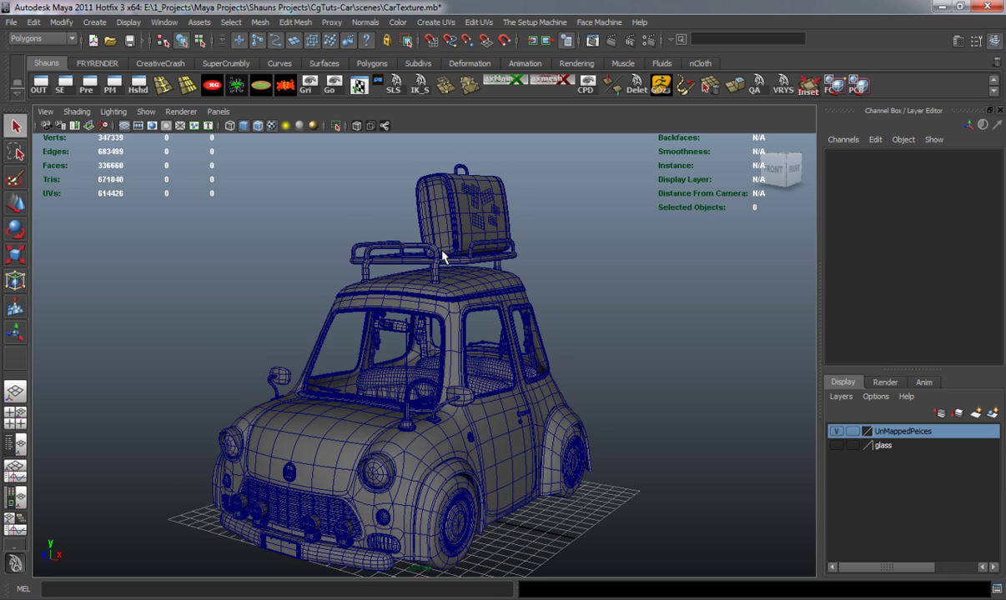
pyautogui.press('w')
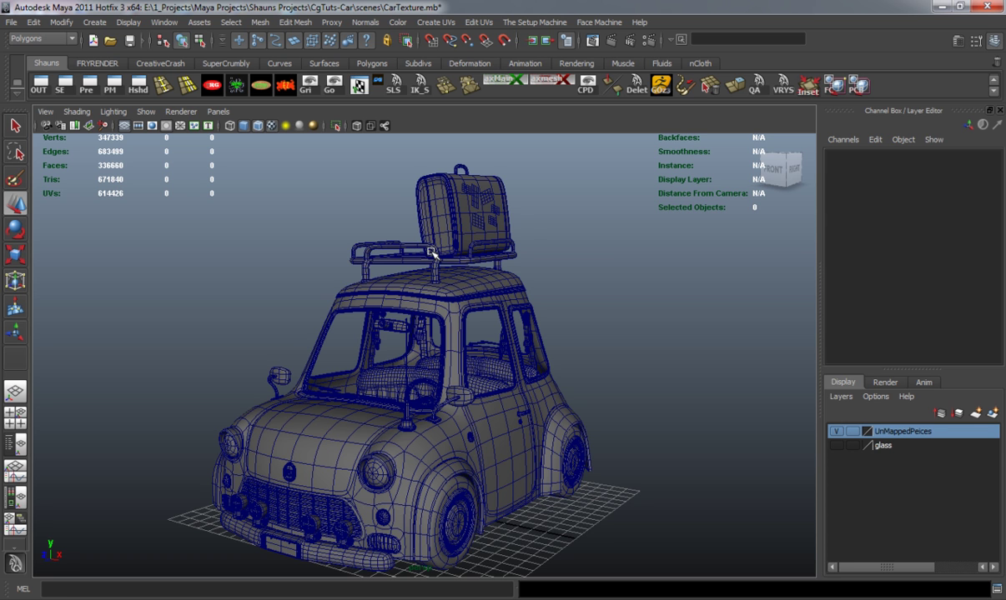
pyautogui.keyDown('alt'); pyautogui.moveTo(445, 202); pyautogui.dragTo(434, 267); pyautogui.keyUp('alt')
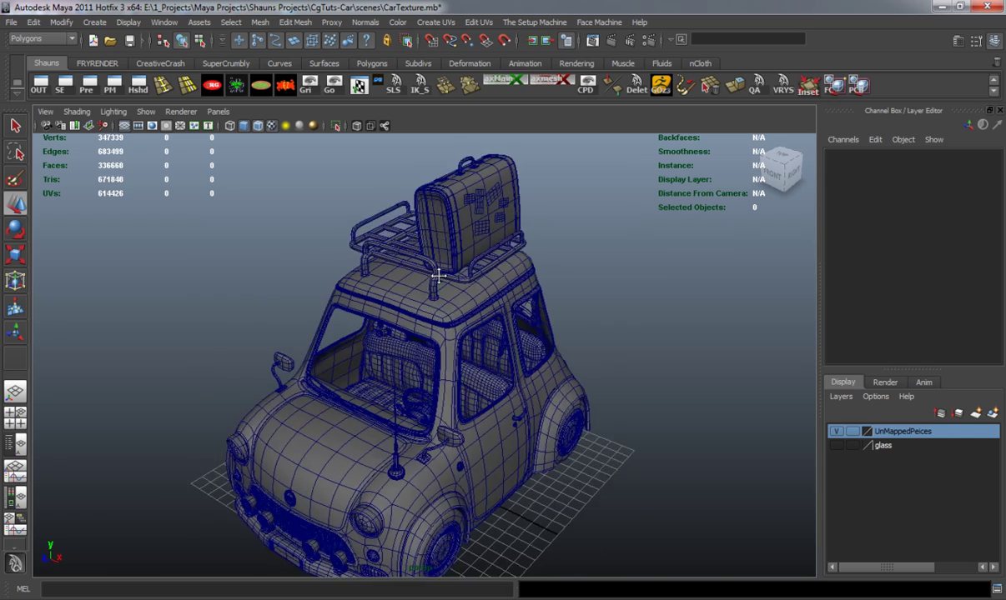
pyautogui.keyDown('alt'); pyautogui.moveTo(434, 267); pyautogui.dragTo(400, 333, button='middle'); pyautogui.keyUp('alt')
pyautogui.keyDown('alt'); pyautogui.moveTo(401, 334); pyautogui.dragTo(423, 332, button='right'); pyautogui.keyUp('alt')
pyautogui.keyDown('alt'); pyautogui.moveTo(403, 332); pyautogui.dragTo(415, 274); pyautogui.keyUp('alt')
pyautogui.keyDown('alt'); pyautogui.moveTo(498, 272); pyautogui.dragTo(361, 333); pyautogui.keyUp('alt')
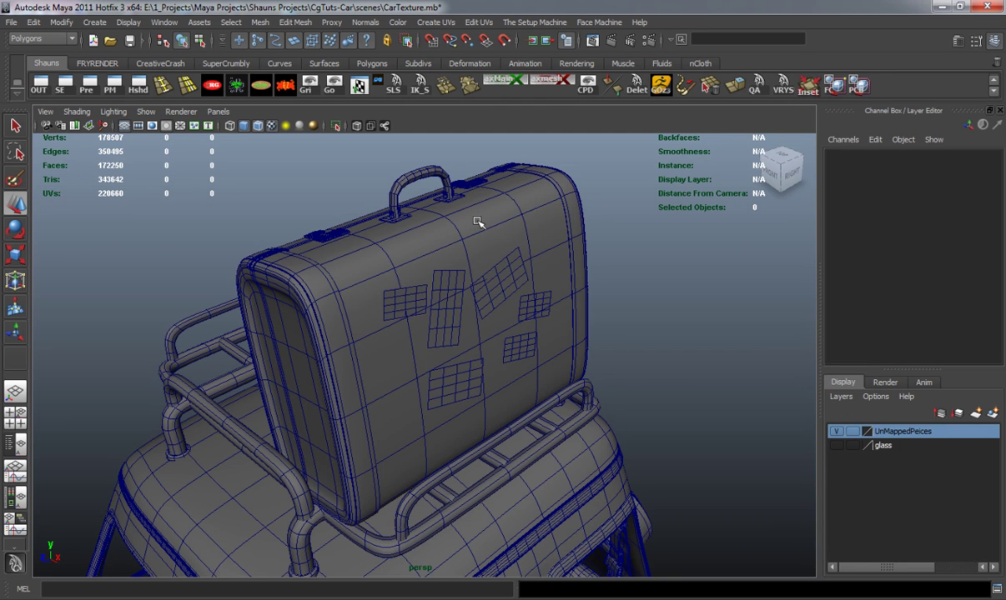
pyautogui.keyDown('alt'); pyautogui.moveTo(351, 272); pyautogui.dragTo(403, 249); pyautogui.keyUp('alt')
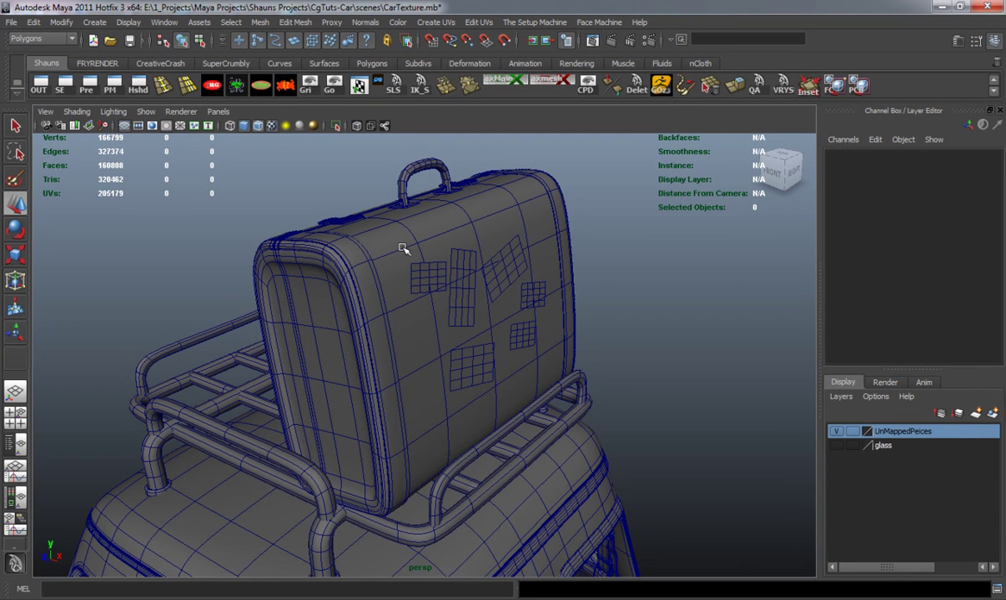
pyautogui.keyDown('alt'); pyautogui.moveTo(409, 251); pyautogui.dragTo(423, 269); pyautogui.keyUp('alt')
# Select both halves of the suitcase body and check them from the front and the opposite side
pyautogui.click(420, 266)
pyautogui.keyDown('shift'); pyautogui.click(423, 228); pyautogui.keyUp('shift')
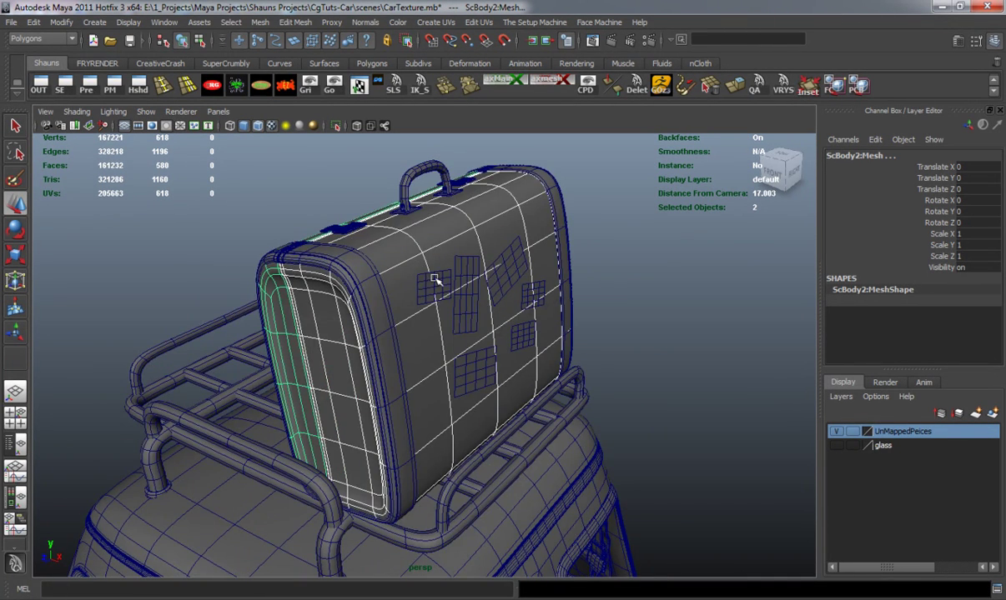
pyautogui.keyDown('alt'); pyautogui.moveTo(377, 305); pyautogui.dragTo(467, 296); pyautogui.keyUp('alt')
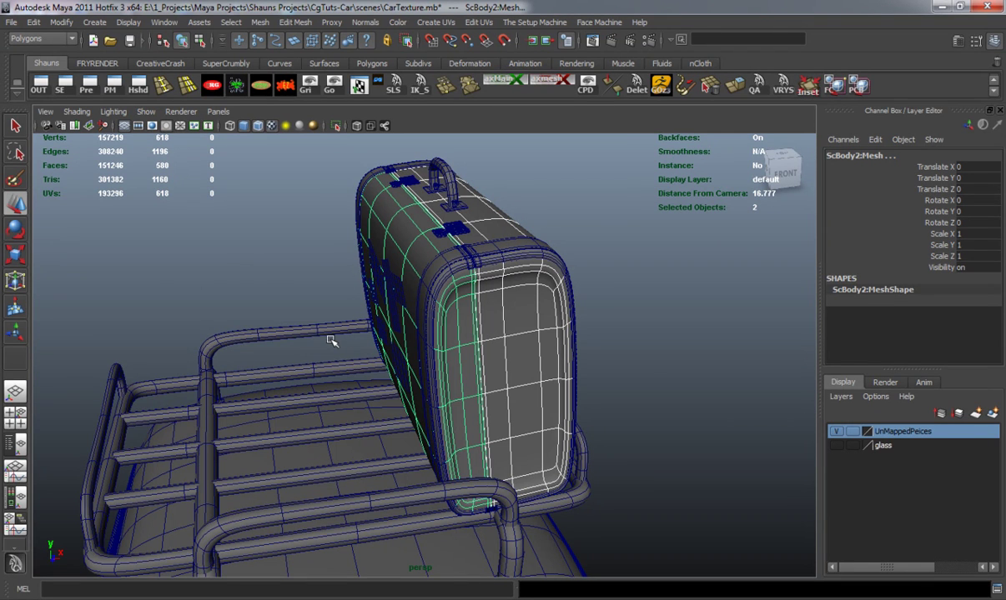
pyautogui.keyDown('alt'); pyautogui.moveTo(247, 270); pyautogui.dragTo(275, 253); pyautogui.keyUp('alt')
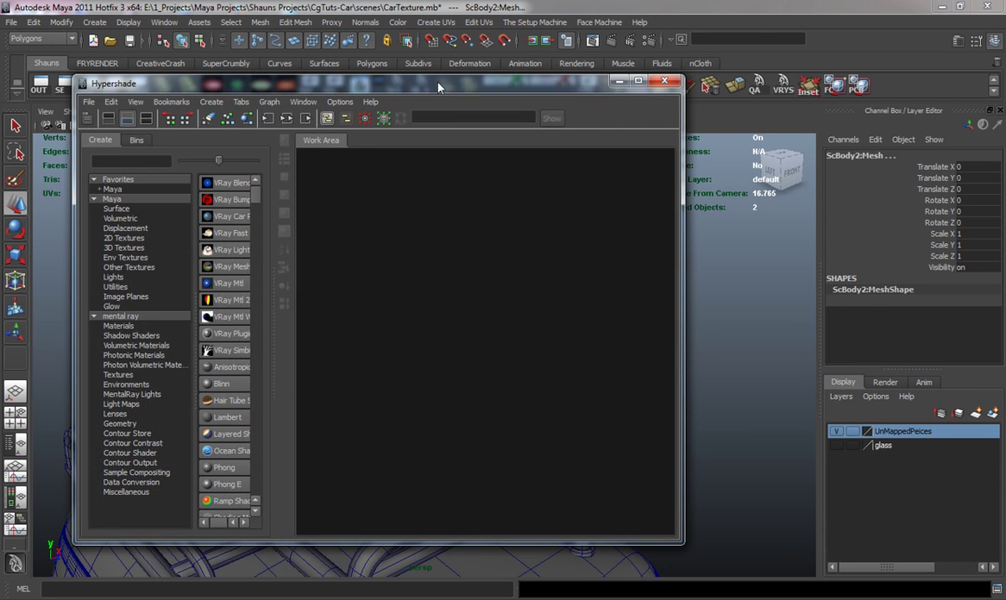
# Create a VRay Mtl material in Hypershade and move the window clear of the suitcase
pyautogui.moveTo(421, 77); pyautogui.dragTo(464, 87)
pyautogui.moveTo(309, 296); pyautogui.dragTo(359, 296)
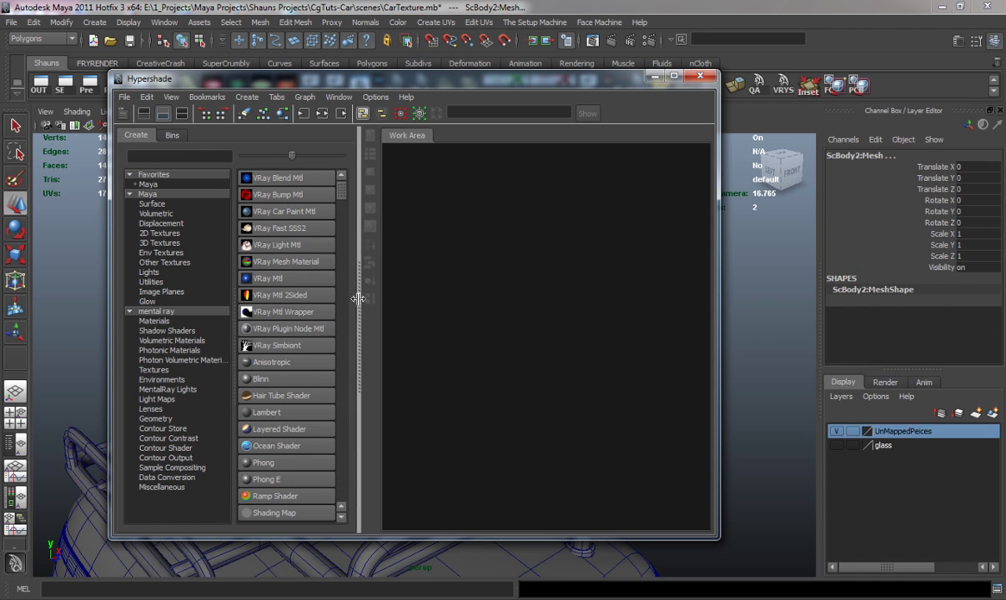
pyautogui.moveTo(499, 75); pyautogui.dragTo(462, 76)
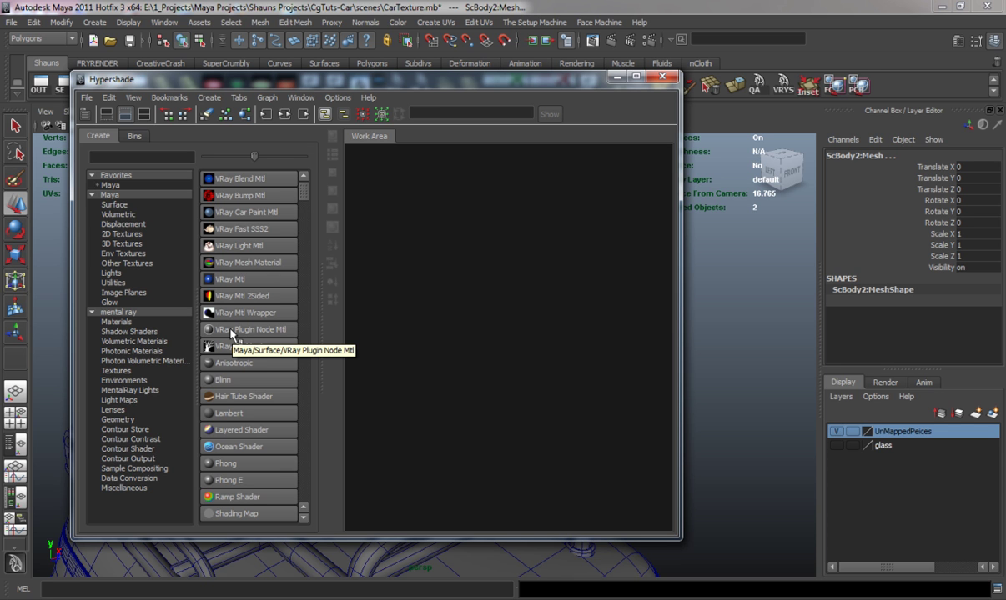
pyautogui.click(234, 281)
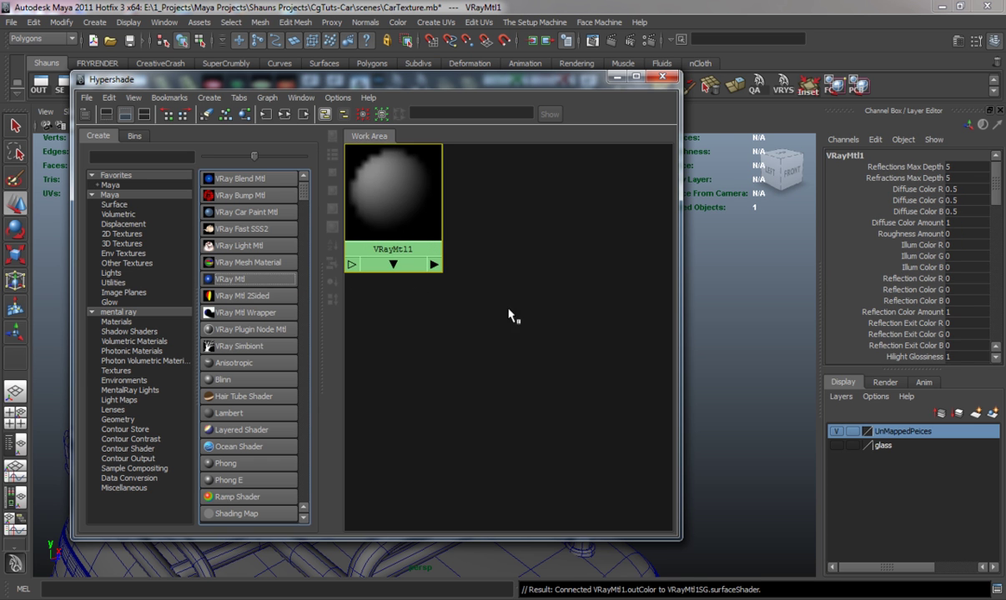
pyautogui.moveTo(470, 80); pyautogui.dragTo(907, 85)
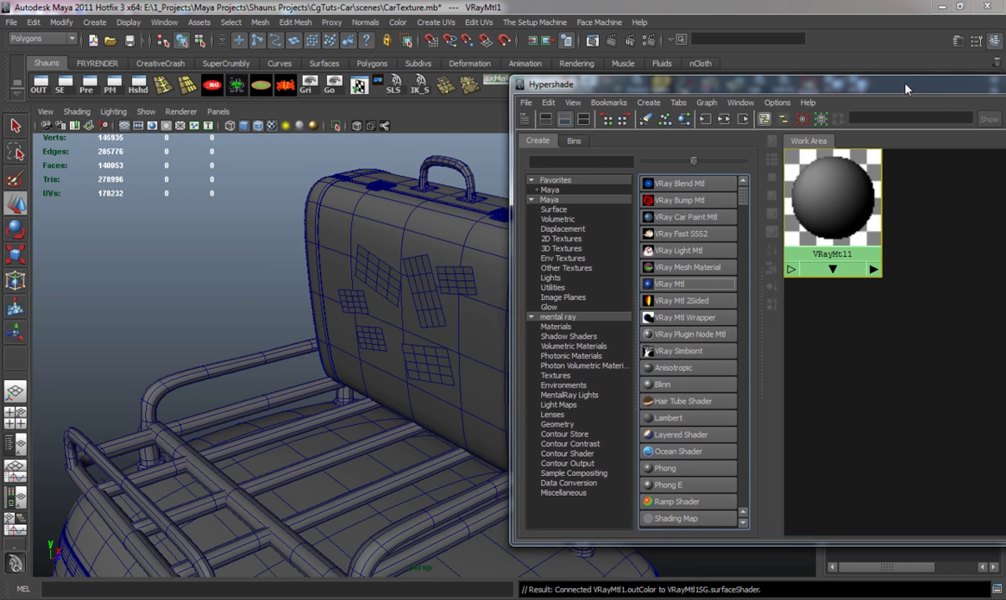
pyautogui.moveTo(816, 195); pyautogui.dragTo(862, 258)
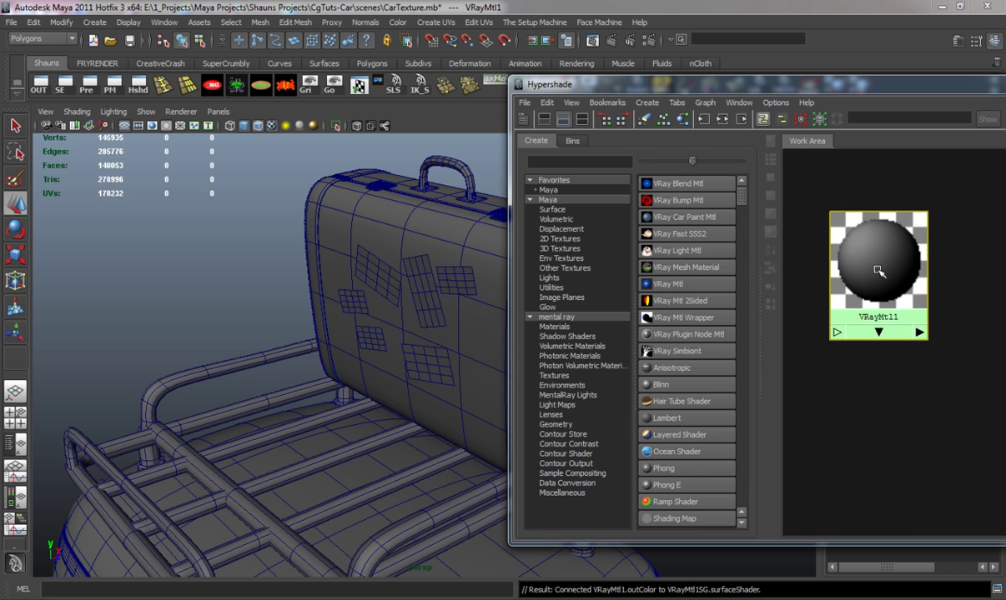
# Select both halves of the suitcase body and assign the new VRay material to them
pyautogui.click(414, 218)
pyautogui.keyDown('alt'); pyautogui.moveTo(414, 255); pyautogui.dragTo(342, 294); pyautogui.keyUp('alt')
pyautogui.scroll(3, 333, 294)
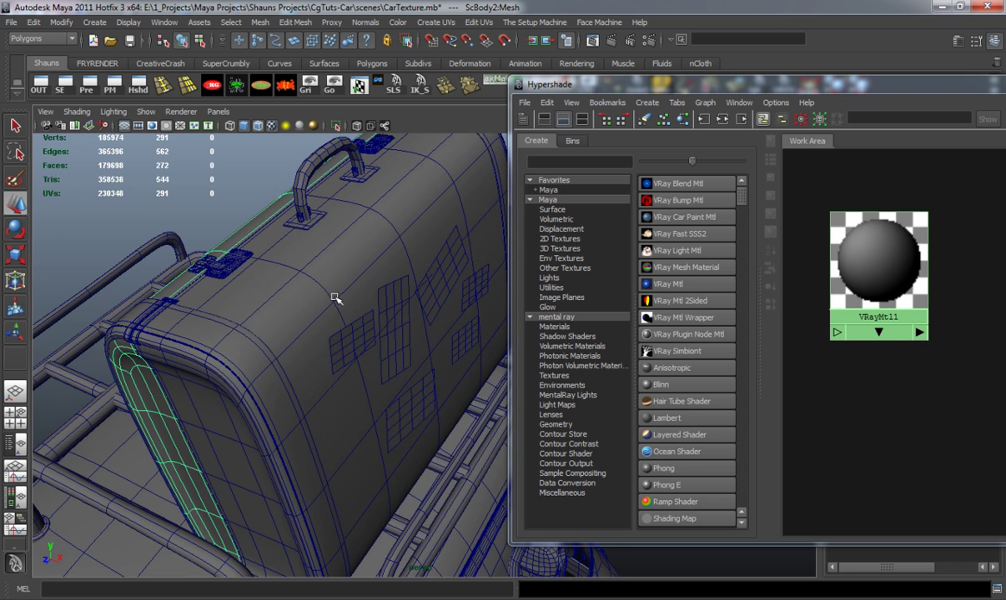
pyautogui.click(308, 258)
pyautogui.moveTo(799, 243); pyautogui.dragTo(792, 225, button='right')
# Rename the VRay material to SC_Body
pyautogui.moveTo(867, 91); pyautogui.dragTo(419, 111)
pyautogui.moveTo(432, 284); pyautogui.dragTo(406, 381, button='right')
pyautogui.write('SC_')
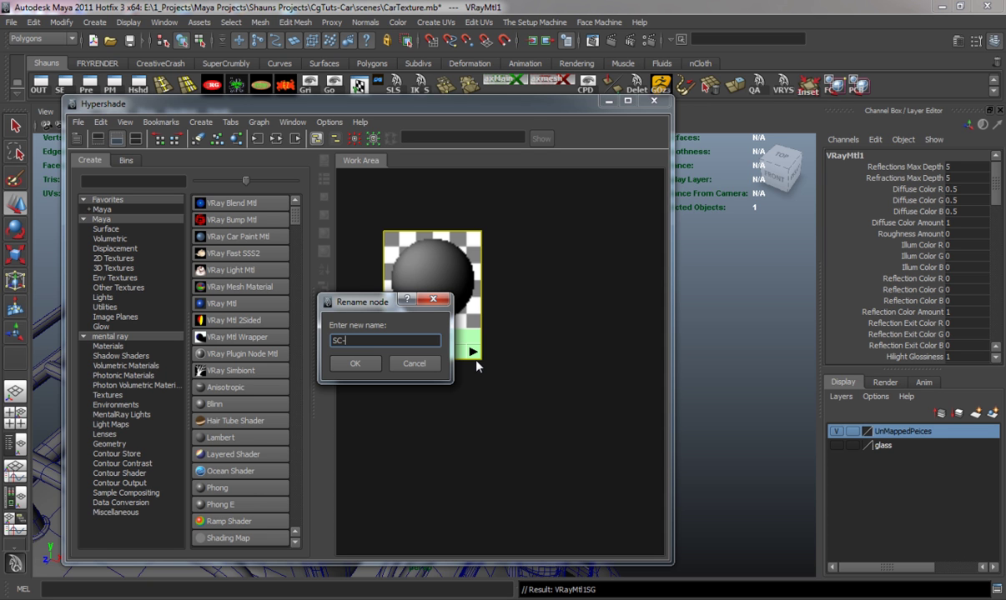
pyautogui.press('BackSpace')
pyautogui.write('-Body')
pyautogui.press('Return')
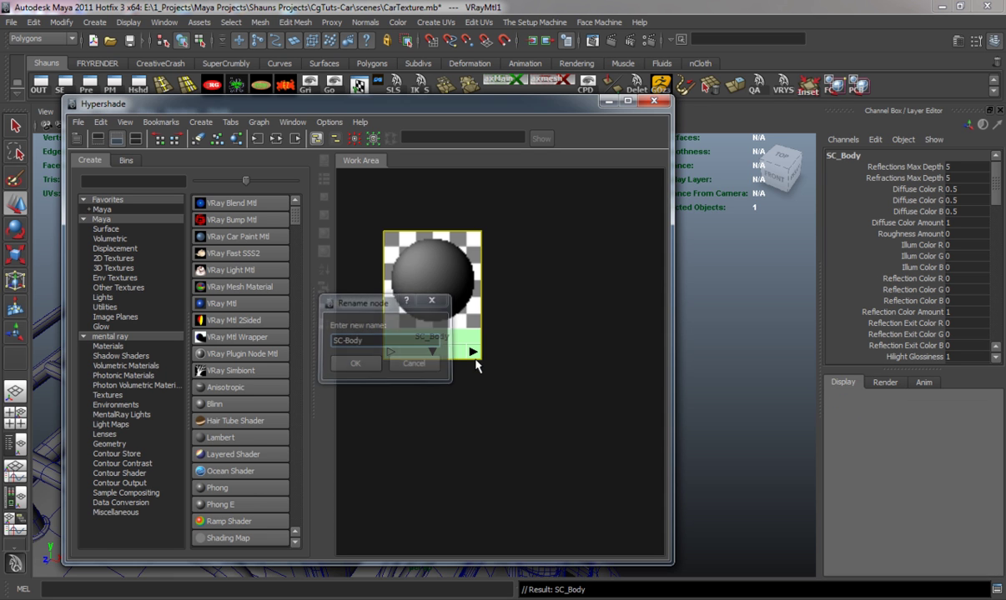
# Open the SC_Body material's attributes and connect a File texture to its Diffuse Color
pyautogui.click(884, 382)
pyautogui.click(842, 382)
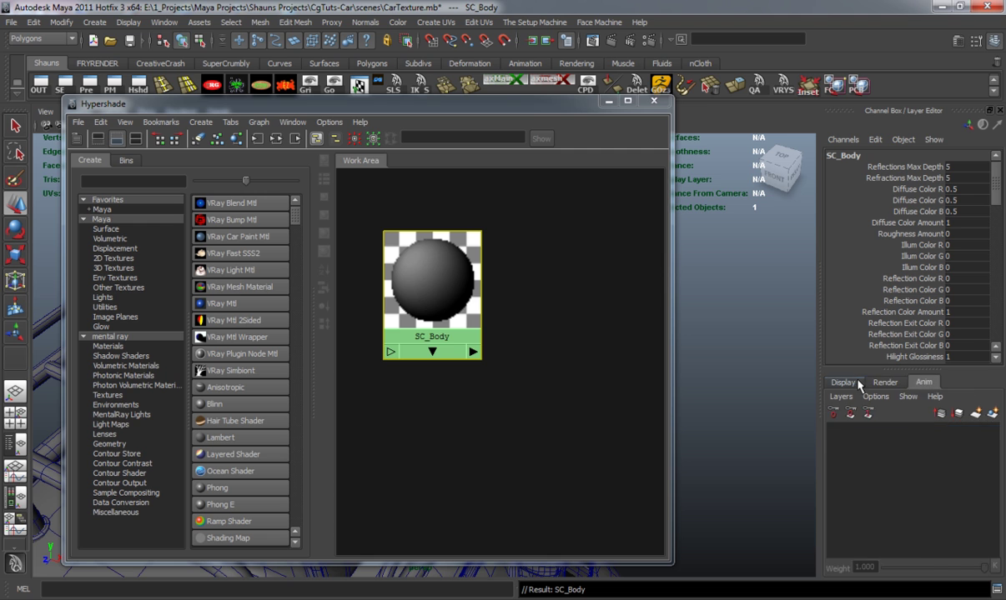
pyautogui.moveTo(444, 321); pyautogui.dragTo(498, 302)
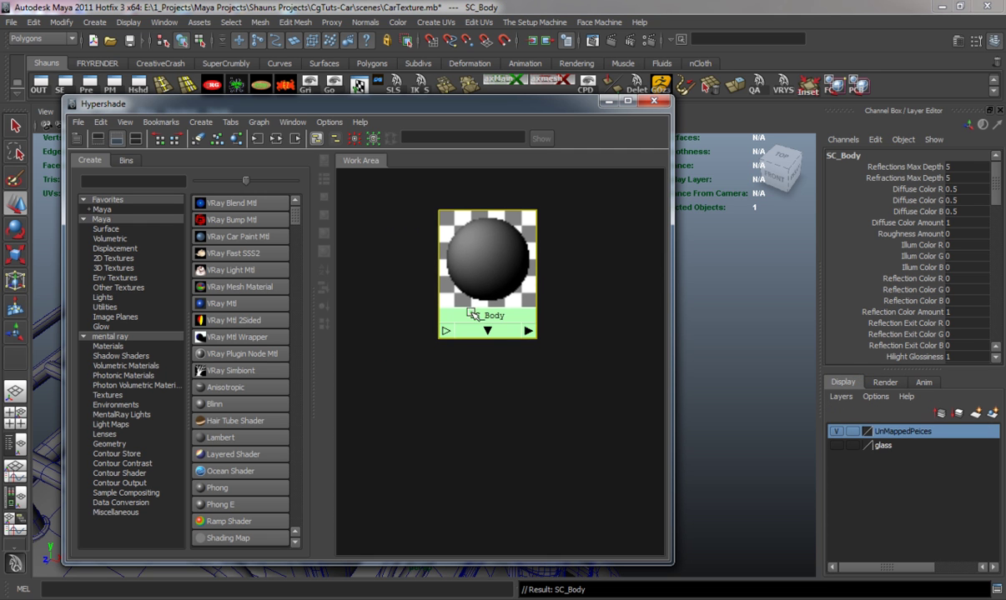
pyautogui.doubleClick(444, 289)
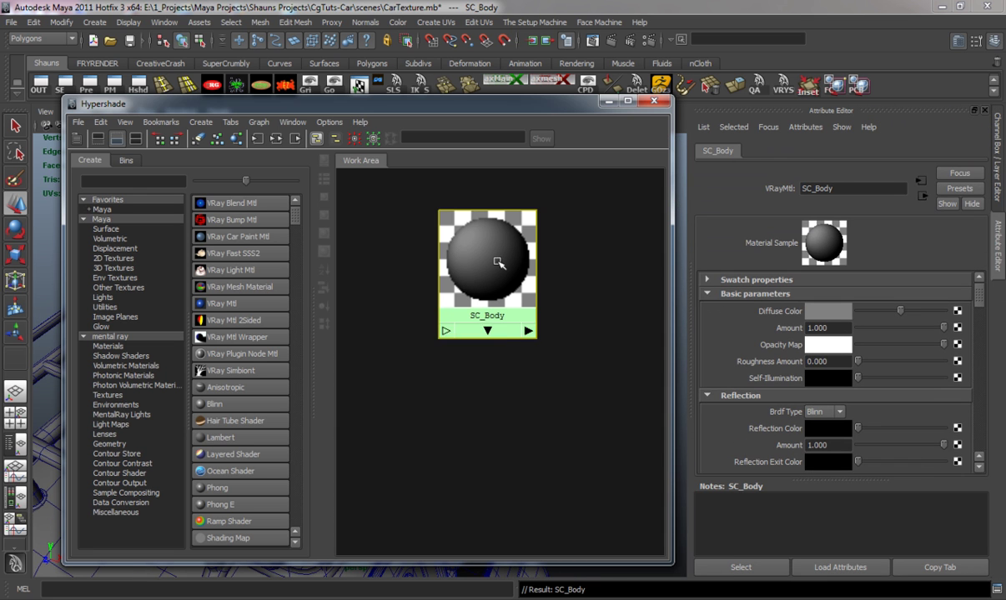
pyautogui.moveTo(495, 279); pyautogui.dragTo(525, 293)
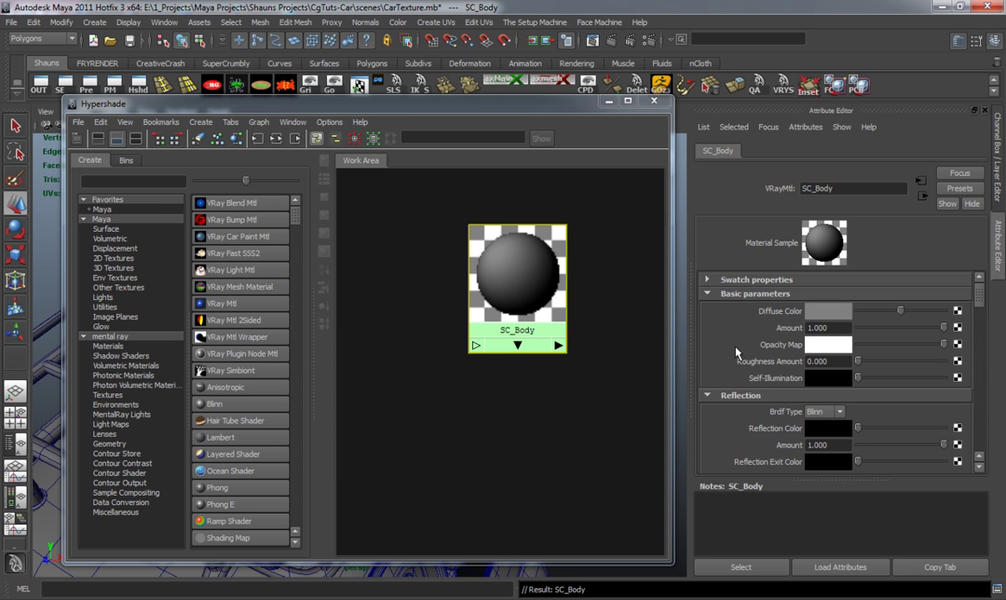
pyautogui.click(958, 315)
pyautogui.click(425, 250)
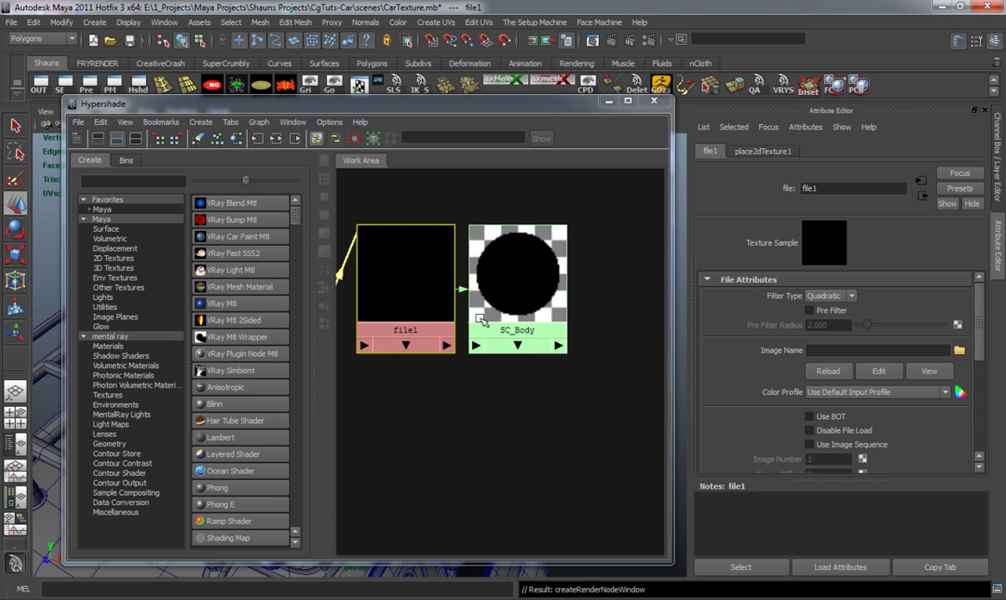
# Set the file texture's Filter Type to Off and load !!!LaceFabric-0034.jpg from sourceimages as its image
pyautogui.click(784, 298)
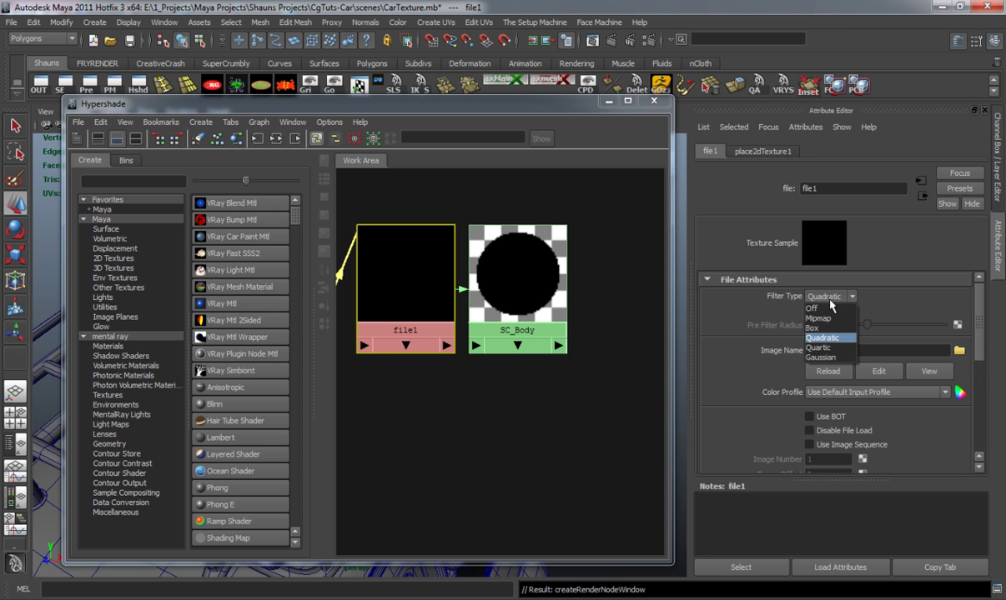
pyautogui.click(781, 289)
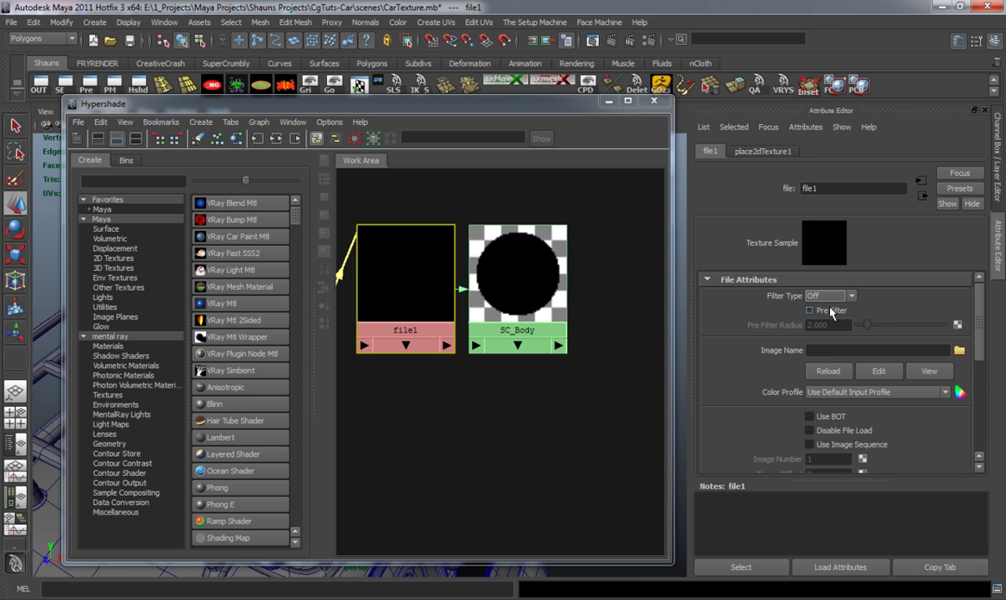
pyautogui.click(959, 350)
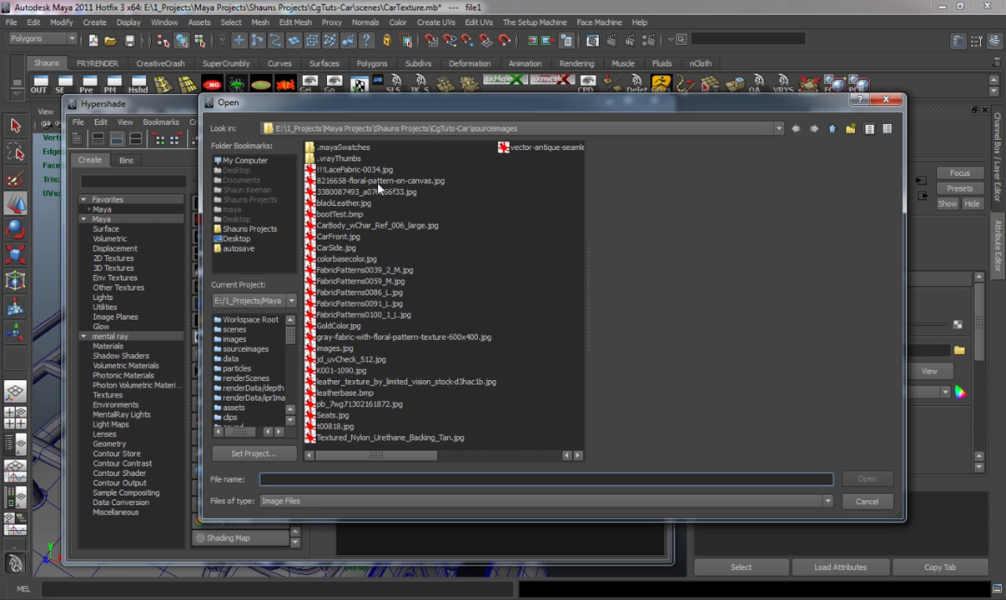
pyautogui.click(357, 171)
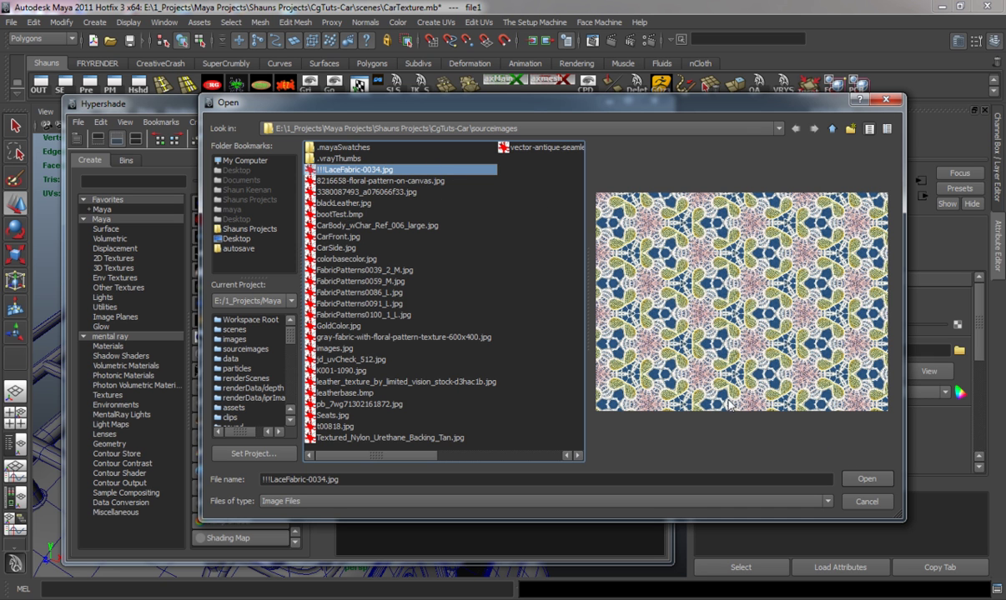
pyautogui.click(860, 482)
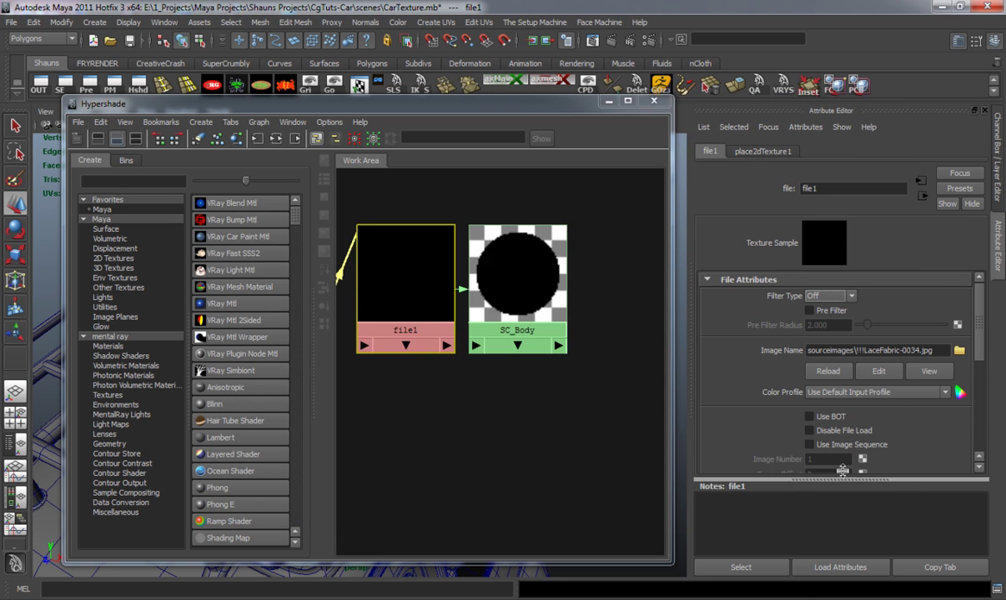
pyautogui.click(415, 282)
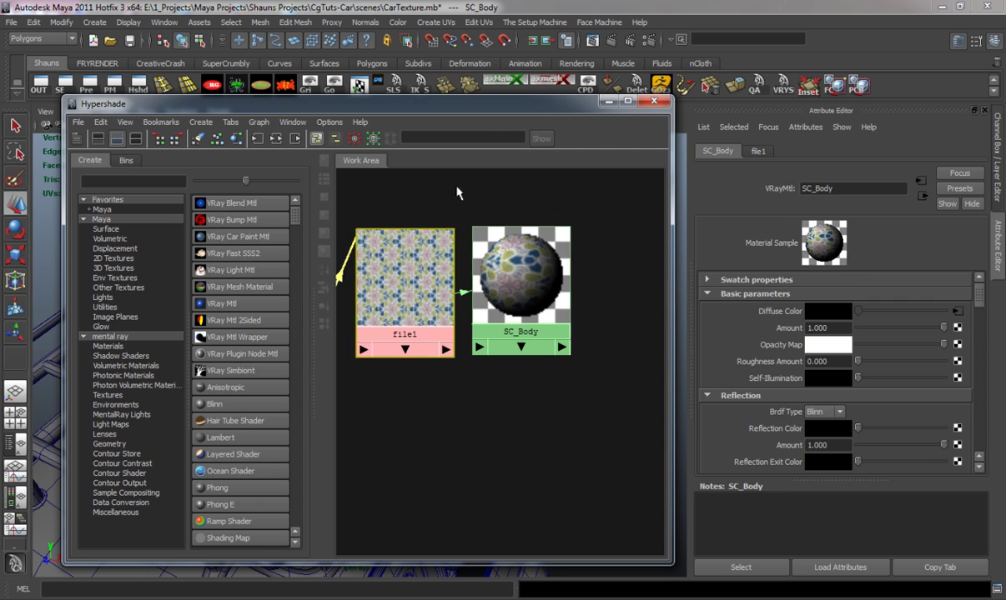
# Move Hypershade aside to expose the textured suitcase and select the lace fabric's file node
pyautogui.moveTo(538, 105); pyautogui.dragTo(153, 109)
pyautogui.keyDown('alt'); pyautogui.moveTo(274, 278); pyautogui.dragTo(428, 339); pyautogui.keyUp('alt')
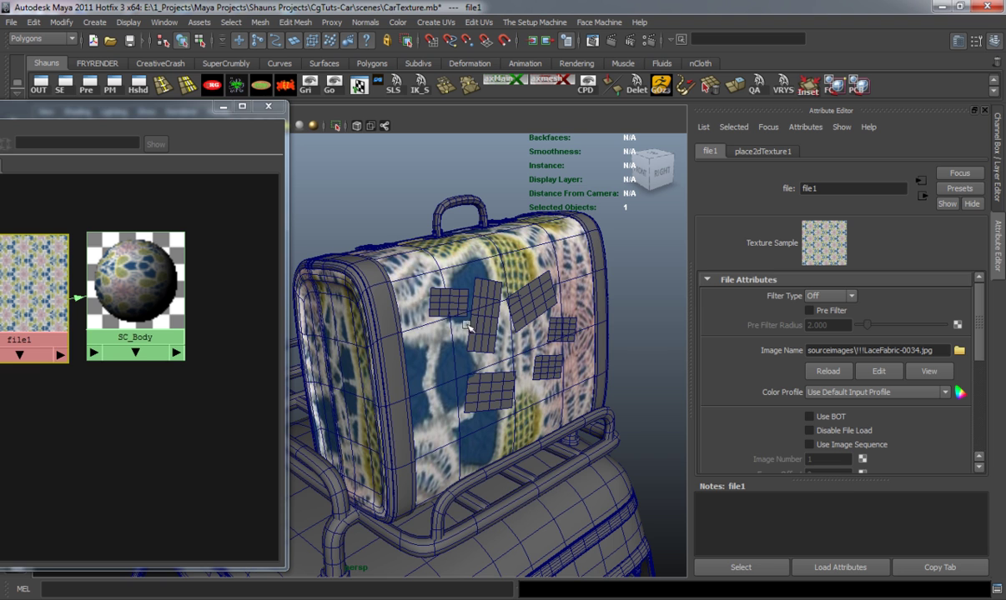
pyautogui.click(22, 272)
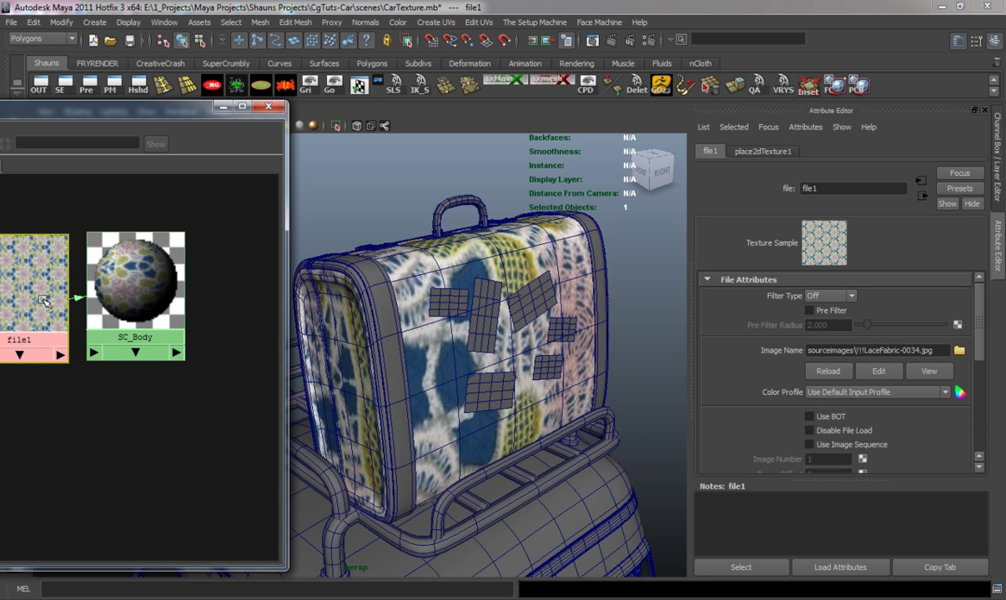
pyautogui.moveTo(28, 303); pyautogui.dragTo(408, 304, button='middle')
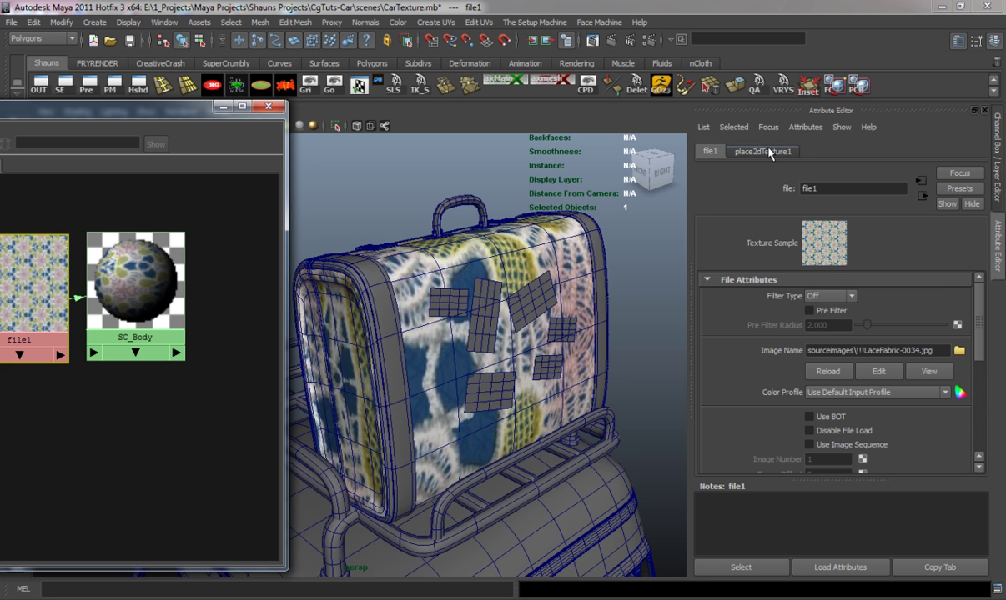
# Enable Mirror U and Mirror V in the lace texture's 2D placement and set Repeat UV to 8 by 8
pyautogui.click(734, 150)
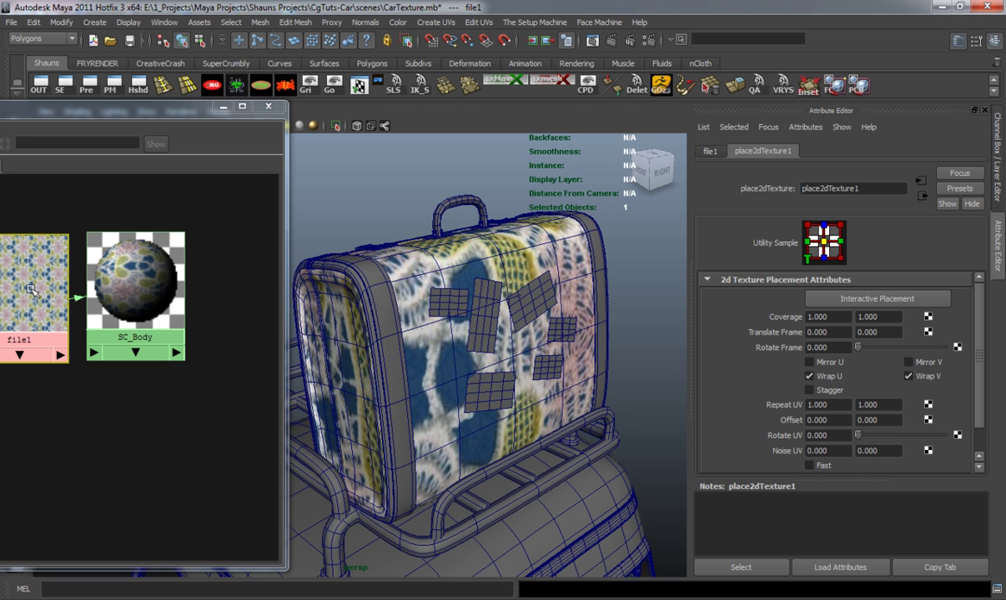
pyautogui.click(808, 361)
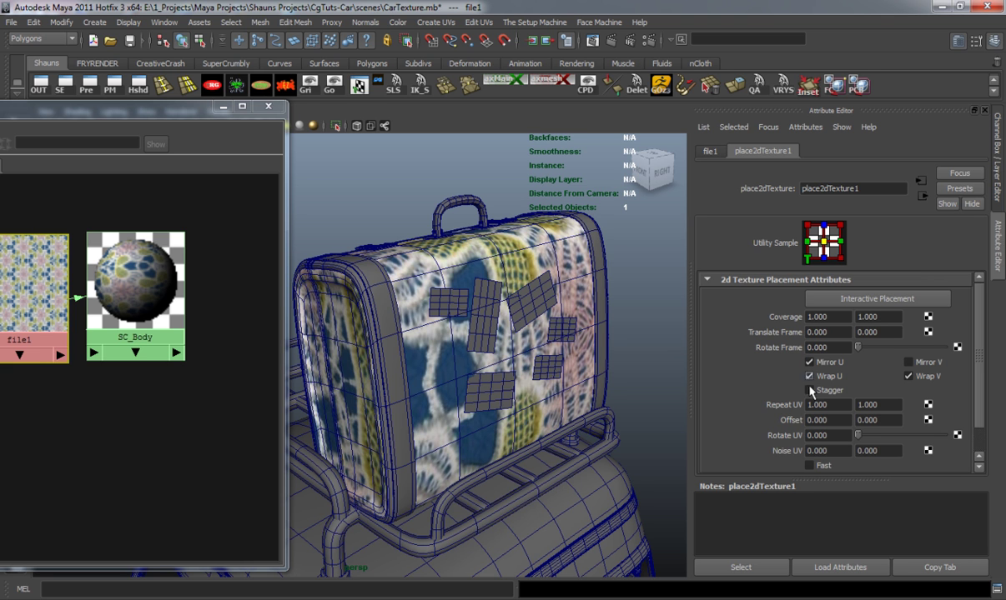
pyautogui.click(908, 362)
pyautogui.moveTo(837, 406); pyautogui.dragTo(796, 403)
pyautogui.write('8')
pyautogui.press('Tab')
pyautogui.write('8')
pyautogui.press('Return')
# Examine the lace pattern up close along the suitcase's top, around the latch and the small dark pieces
pyautogui.scroll(4, 433, 343)
pyautogui.keyDown('alt'); pyautogui.moveTo(413, 347); pyautogui.dragTo(575, 342); pyautogui.keyUp('alt')
pyautogui.keyDown('alt'); pyautogui.moveTo(434, 310); pyautogui.dragTo(502, 407); pyautogui.keyUp('alt')
pyautogui.keyDown('alt'); pyautogui.moveTo(548, 407); pyautogui.dragTo(459, 392, button='middle'); pyautogui.keyUp('alt')
pyautogui.scroll(5, 458, 392)
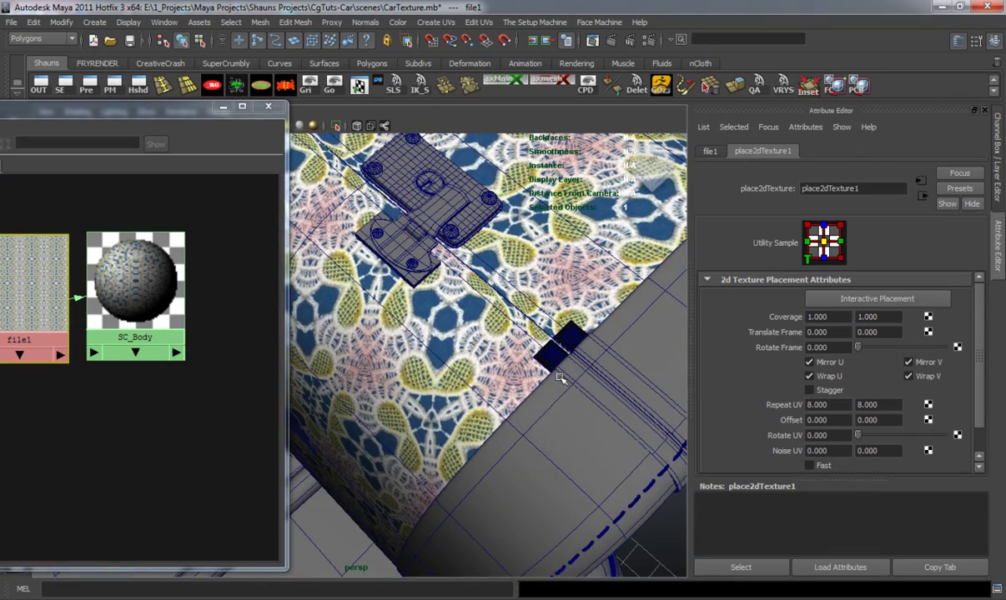
pyautogui.scroll(4, 537, 367)
# Check the two small dark planes and the spheres on them by selecting them together, and clear the selection
pyautogui.click(533, 421)
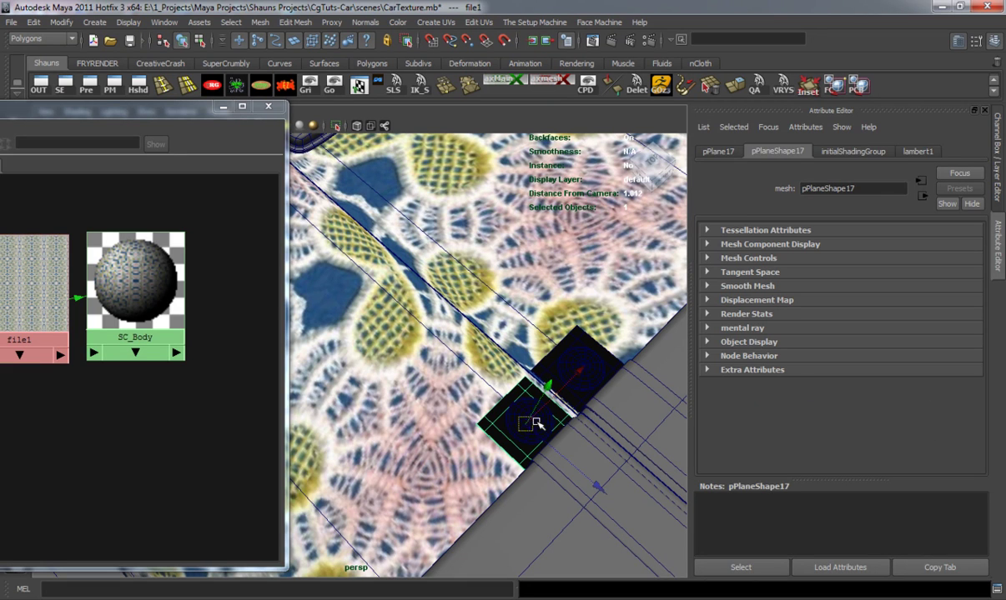
pyautogui.keyDown('shift'); pyautogui.click(513, 412); pyautogui.keyUp('shift')
pyautogui.click(572, 373)
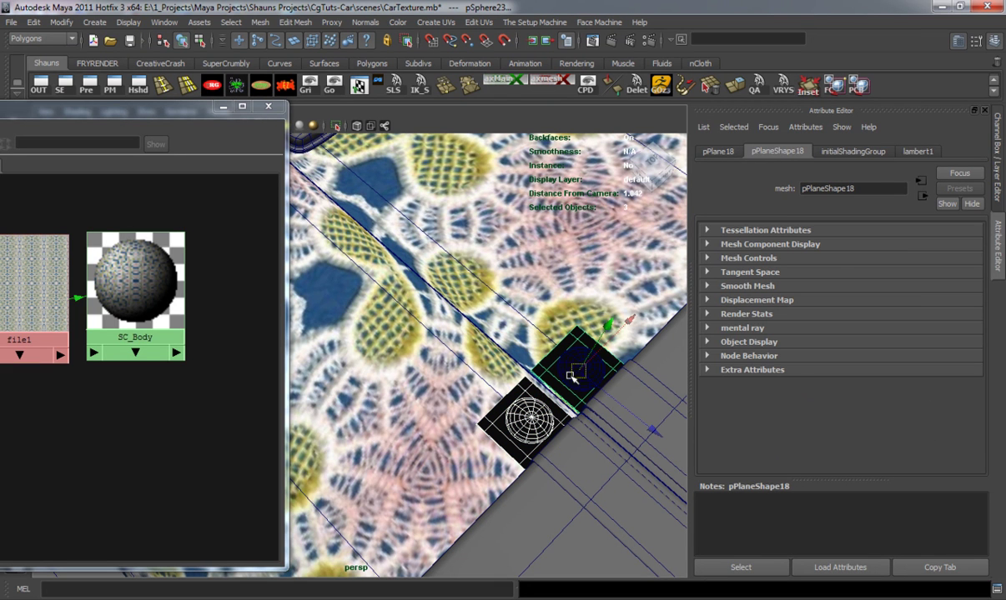
pyautogui.keyDown('shift'); pyautogui.click(562, 361); pyautogui.keyUp('shift')
pyautogui.keyDown('alt'); pyautogui.moveTo(557, 375); pyautogui.dragTo(458, 412, button='right'); pyautogui.keyUp('alt')
pyautogui.keyDown('alt'); pyautogui.moveTo(458, 413); pyautogui.dragTo(385, 336); pyautogui.keyUp('alt')
pyautogui.click(635, 226)
# Examine how the lace fabric repeats over the suitcase's large side, end and top
pyautogui.scroll(2, 464, 379)
pyautogui.scroll(-5, 461, 376)
pyautogui.scroll(2, 500, 329)
pyautogui.scroll(-3, 498, 327)
pyautogui.keyDown('alt'); pyautogui.moveTo(471, 323); pyautogui.dragTo(451, 309); pyautogui.keyUp('alt')
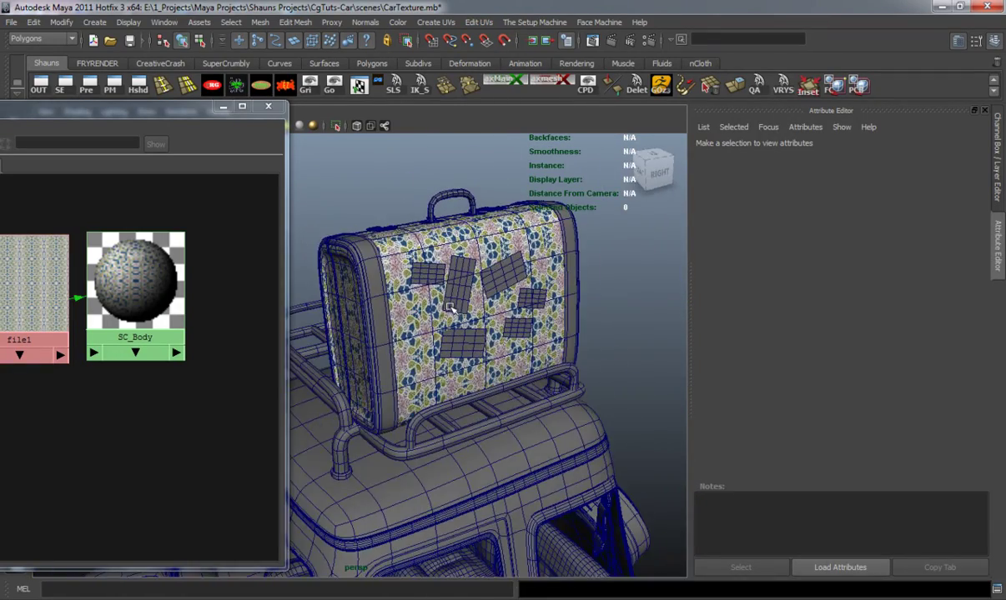
pyautogui.keyDown('alt'); pyautogui.moveTo(430, 263); pyautogui.dragTo(465, 281); pyautogui.keyUp('alt')
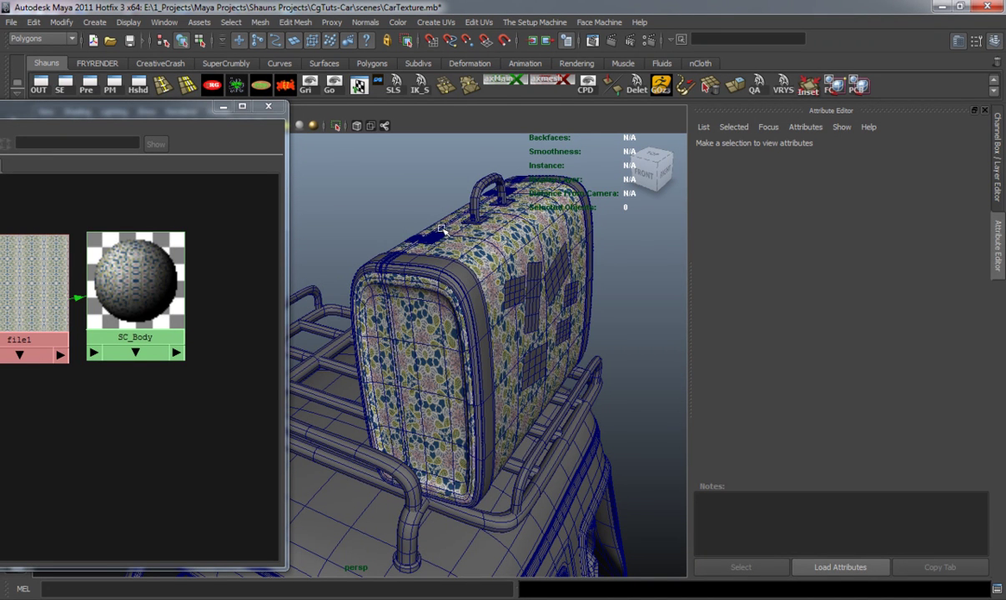
pyautogui.keyDown('alt'); pyautogui.moveTo(455, 308); pyautogui.dragTo(451, 314); pyautogui.keyUp('alt')
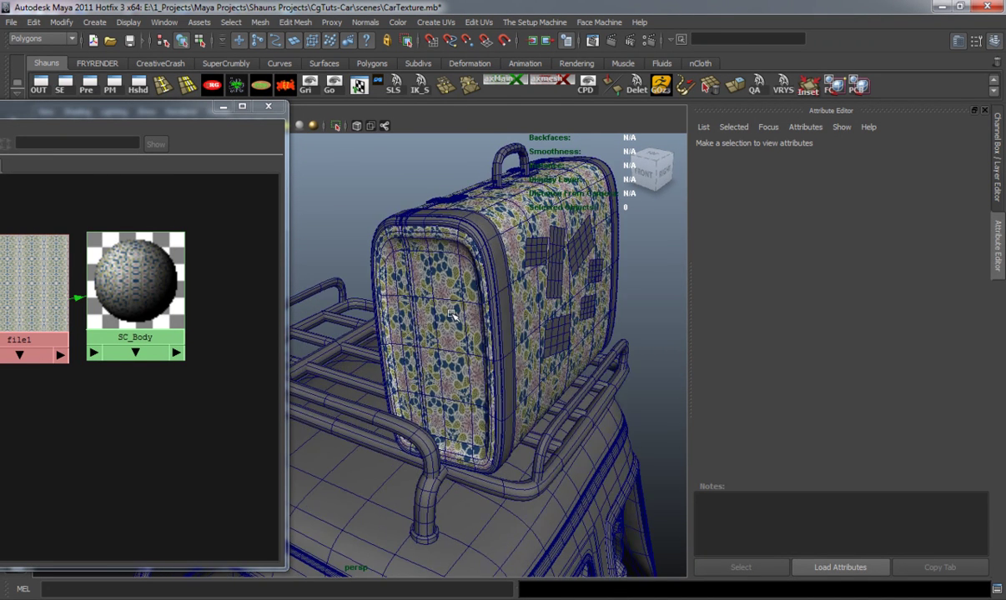
# Clear the Hypershade work area, create a VRay Mtl and connect a File texture to its Diffuse Color
pyautogui.moveTo(170, 106); pyautogui.dragTo(455, 85)
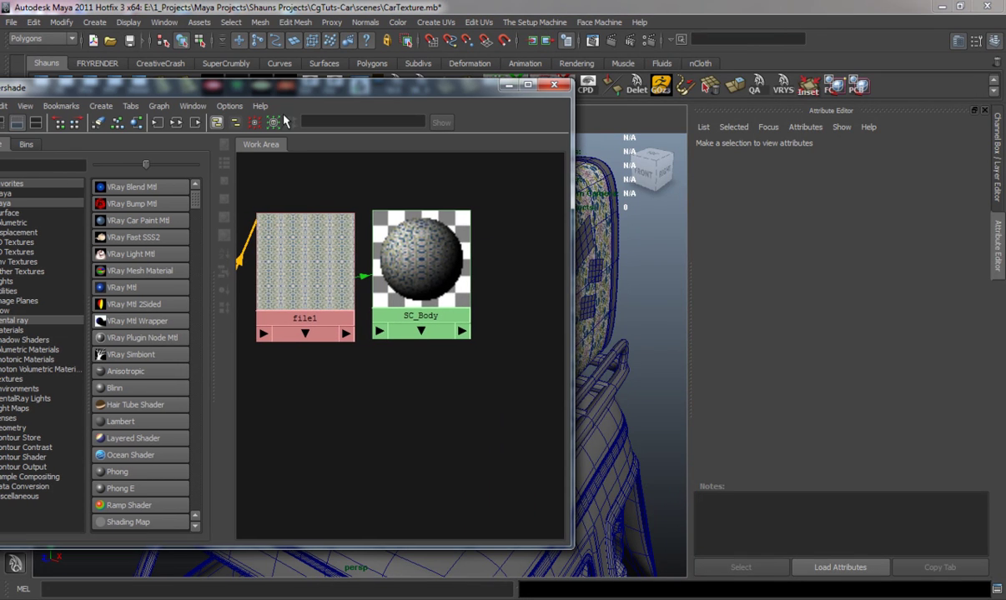
pyautogui.click(99, 122)
pyautogui.click(121, 287)
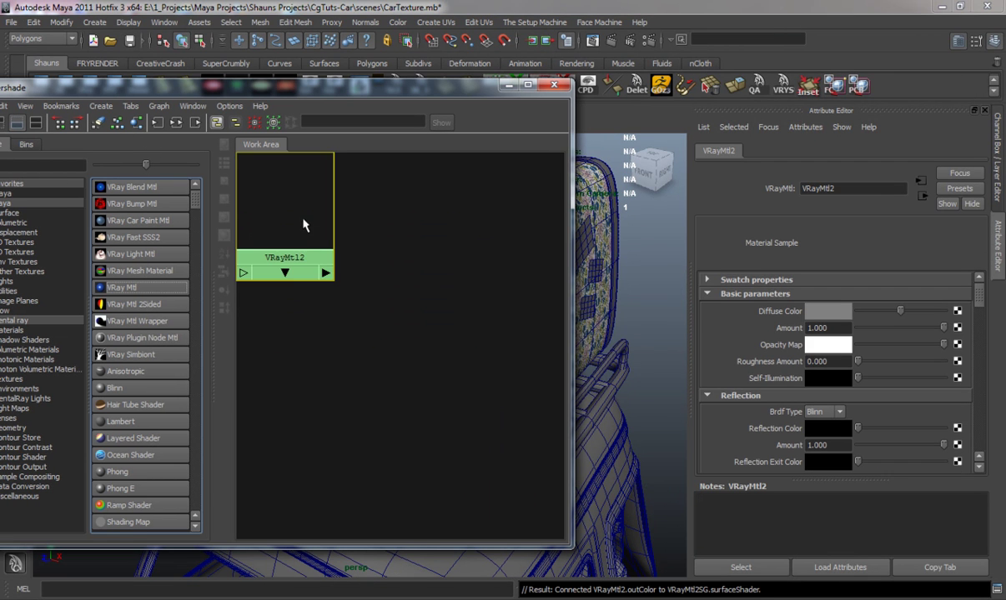
pyautogui.moveTo(302, 217); pyautogui.dragTo(427, 297)
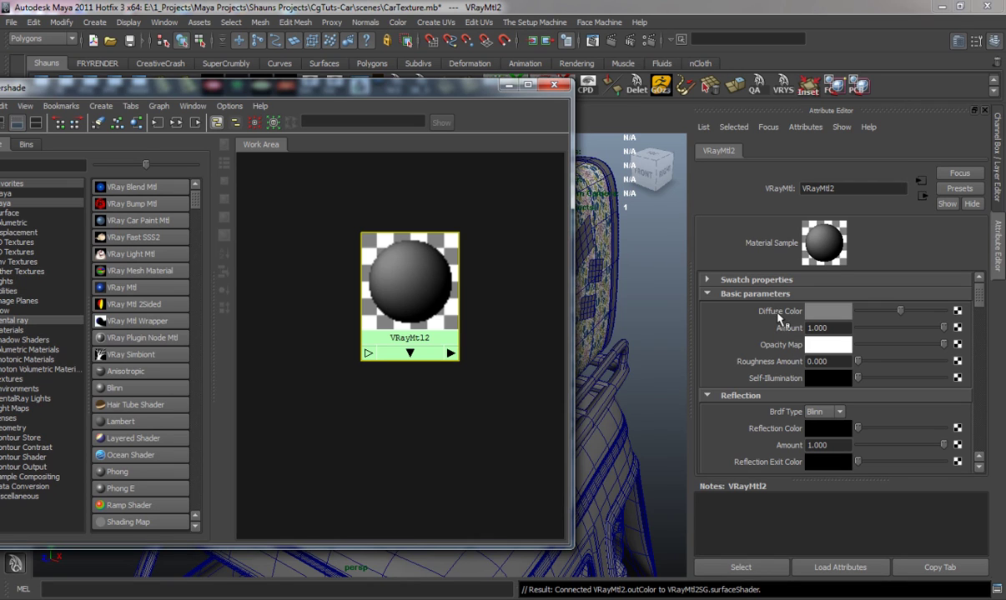
pyautogui.click(957, 311)
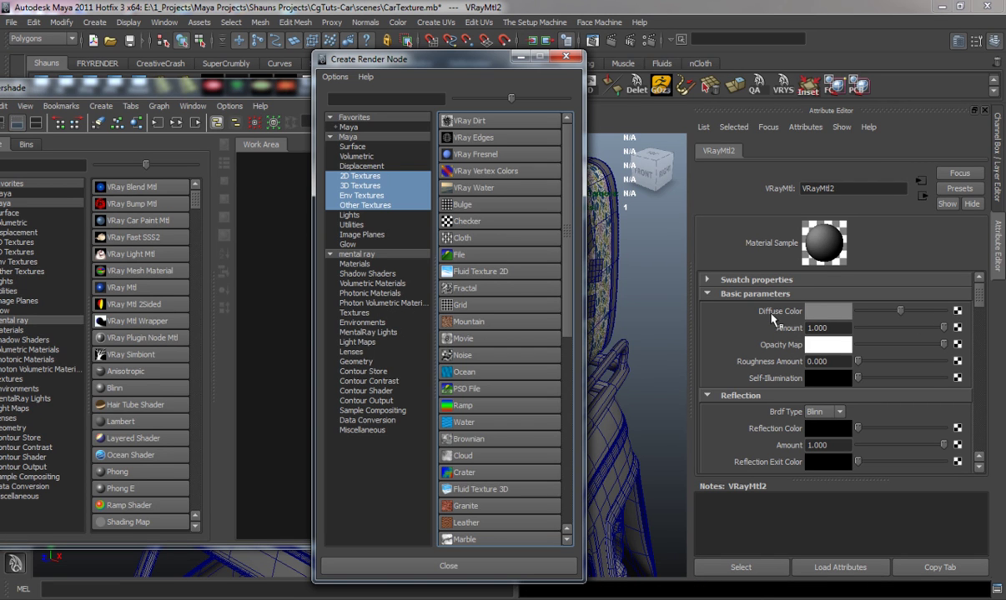
pyautogui.click(457, 258)
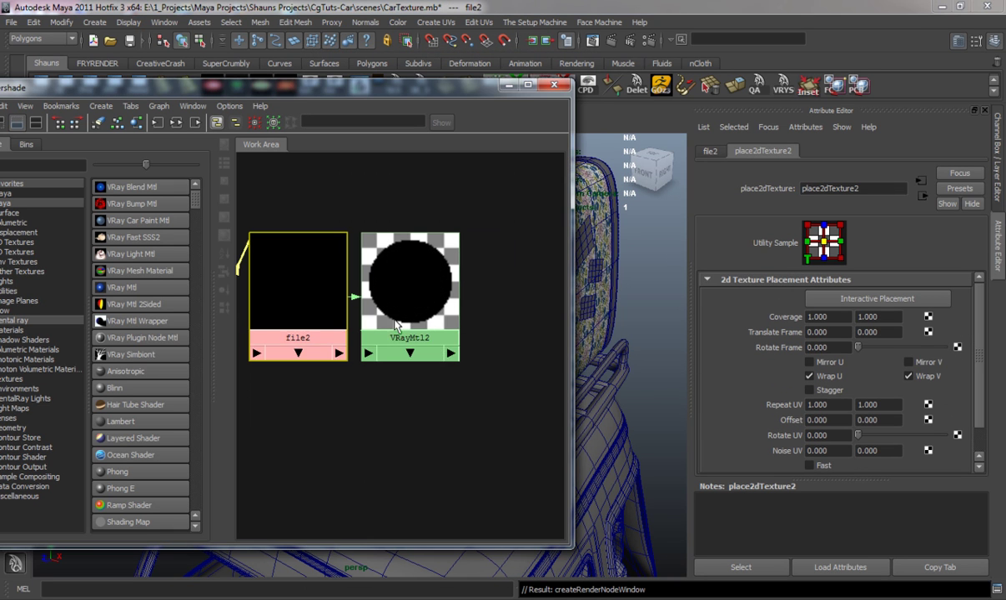
# Set the new file texture's Filter Type to Off and load bootTest.bmp from sourceimages as its image
pyautogui.click(709, 152)
pyautogui.click(827, 296)
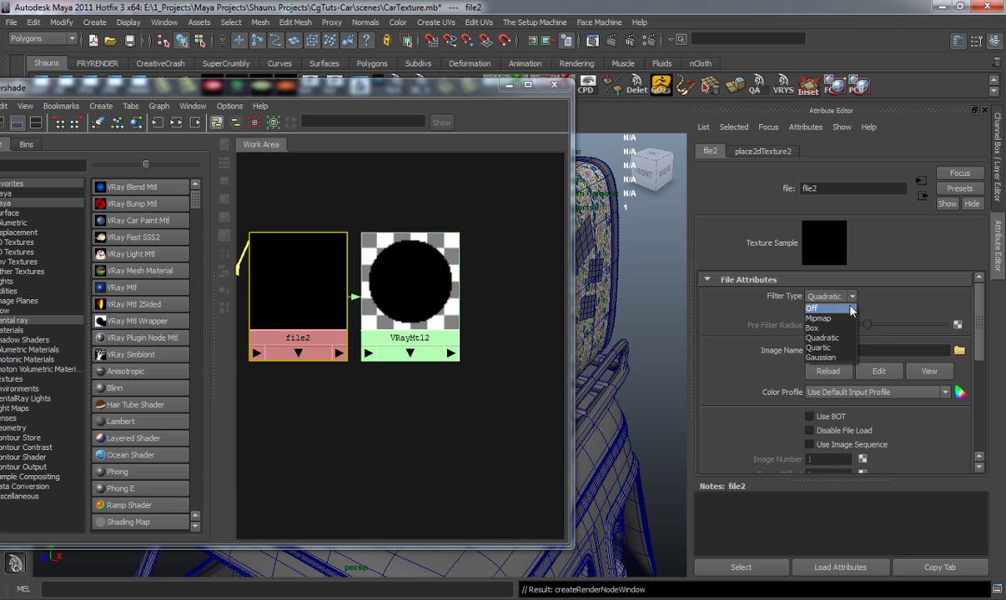
pyautogui.click(782, 290)
pyautogui.click(958, 351)
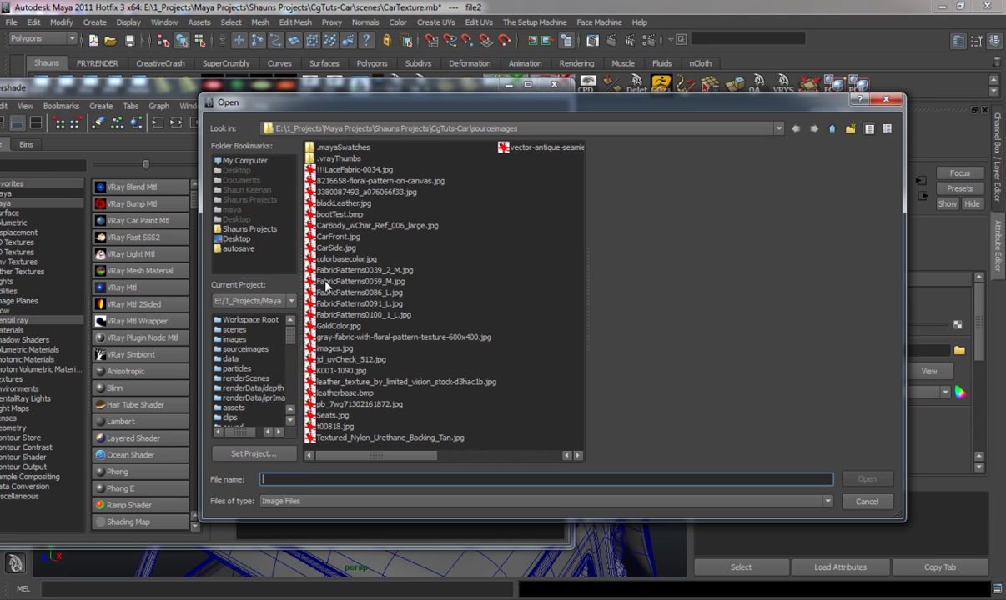
pyautogui.click(337, 215)
pyautogui.click(866, 479)
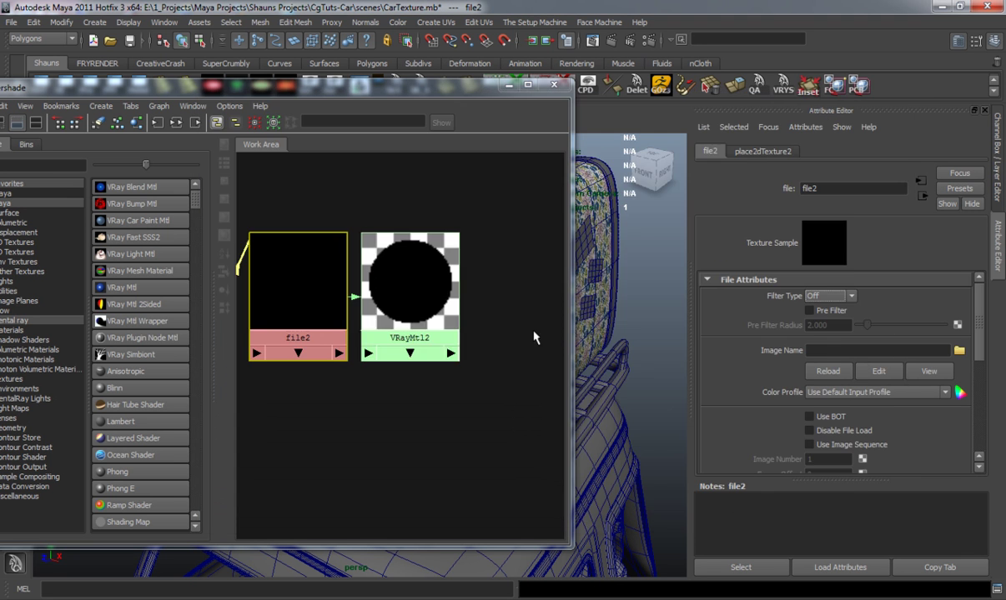
# Select all the leather trim pieces along the suitcase's edges and assign the brown VRayMtl2 material to them
pyautogui.moveTo(466, 85); pyautogui.dragTo(221, 112)
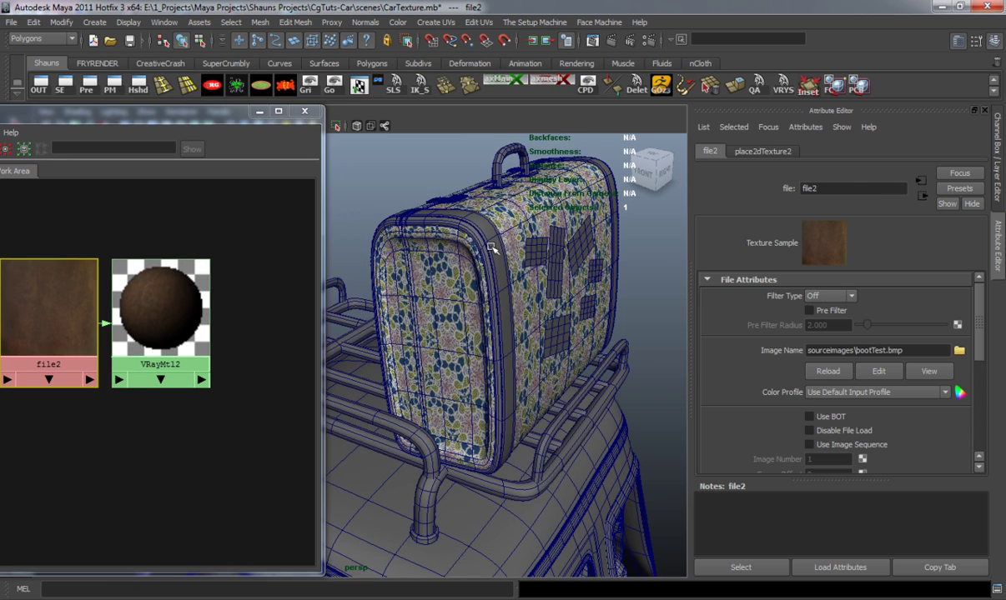
pyautogui.click(463, 237)
pyautogui.keyDown('alt'); pyautogui.moveTo(424, 263); pyautogui.dragTo(447, 267); pyautogui.keyUp('alt')
pyautogui.keyDown('shift'); pyautogui.click(442, 240); pyautogui.keyUp('shift')
pyautogui.keyDown('alt'); pyautogui.moveTo(584, 388); pyautogui.dragTo(514, 383); pyautogui.keyUp('alt')
pyautogui.keyDown('shift'); pyautogui.click(558, 358); pyautogui.keyUp('shift')
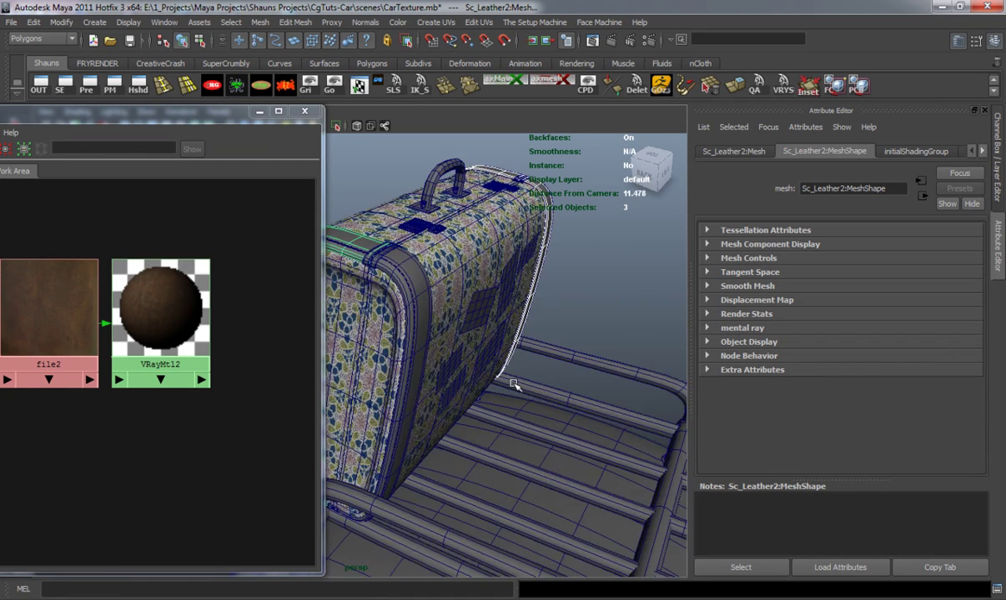
pyautogui.keyDown('shift'); pyautogui.click(396, 270); pyautogui.keyUp('shift')
pyautogui.keyDown('alt'); pyautogui.moveTo(395, 269); pyautogui.dragTo(630, 366); pyautogui.keyUp('alt')
pyautogui.rightClick(171, 309)
pyautogui.click(173, 274)
pyautogui.click(543, 305)
# Set Repeat UV to 12 by 12 in the leather file texture's 2D placement
pyautogui.keyDown('alt'); pyautogui.moveTo(407, 315); pyautogui.dragTo(394, 257); pyautogui.keyUp('alt')
pyautogui.click(78, 287)
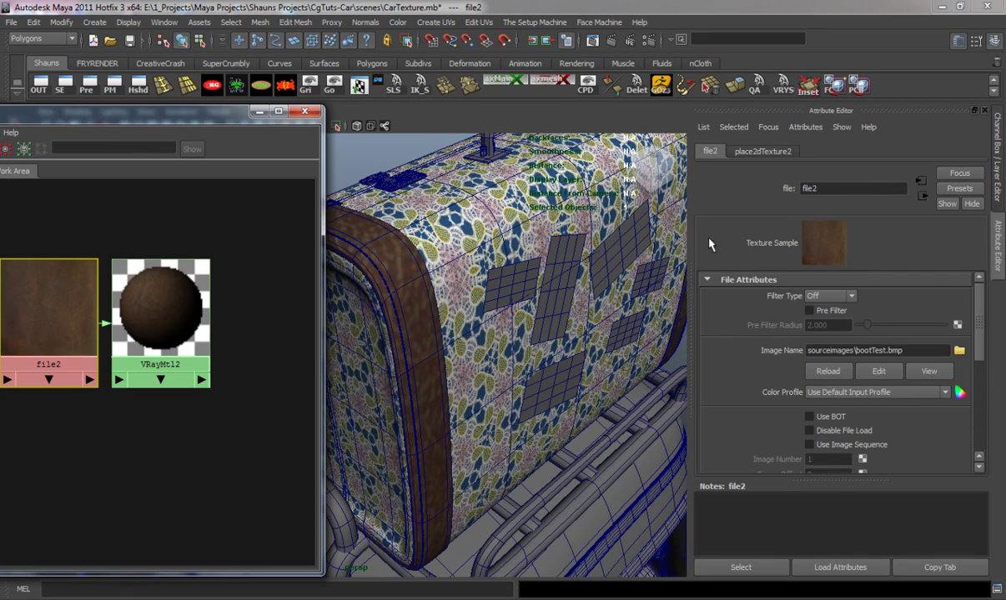
pyautogui.click(753, 151)
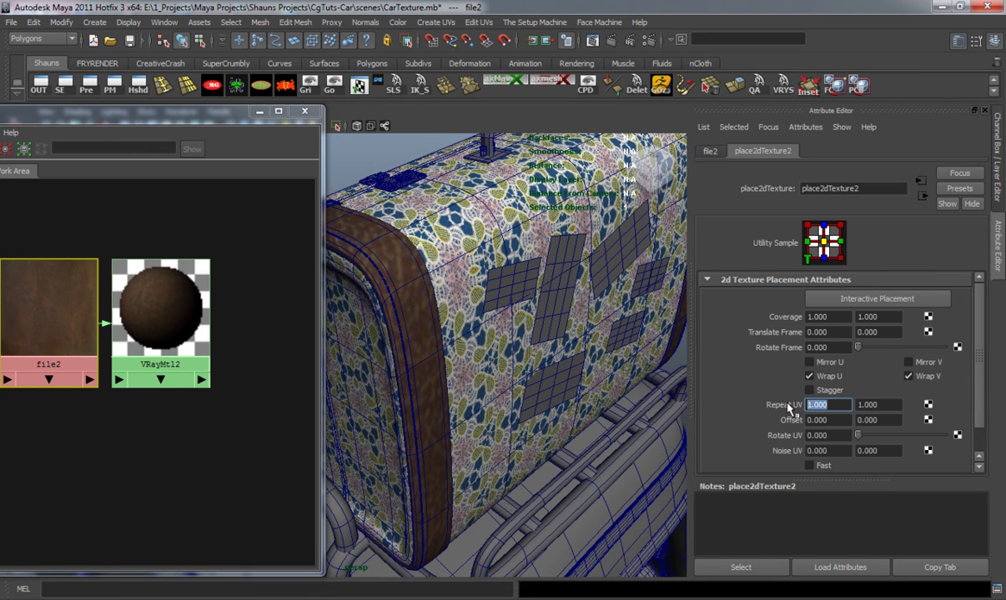
pyautogui.write('12')
pyautogui.press('Tab')
pyautogui.write('1')
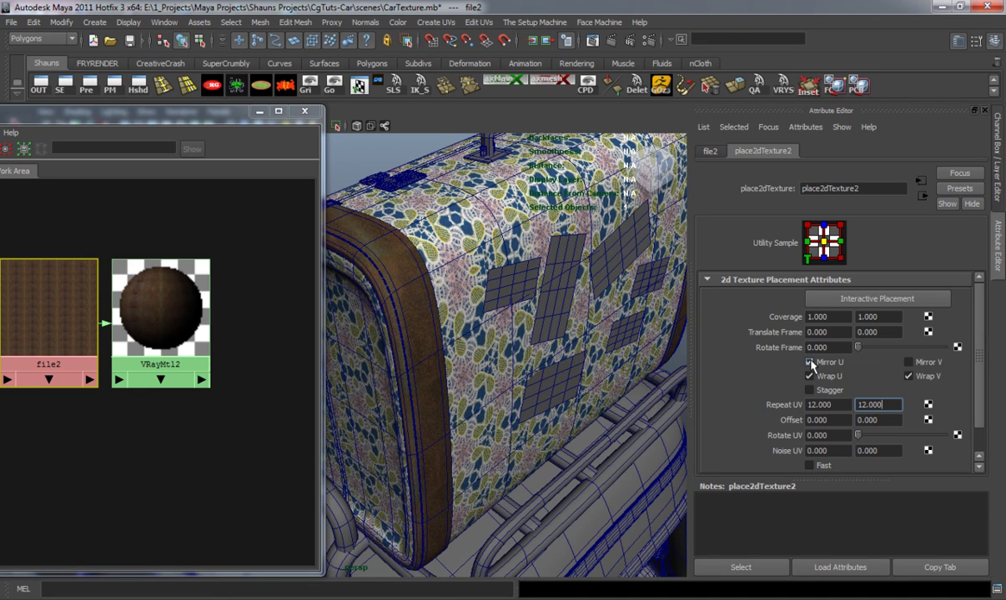
# Turn off the wireframe overlay on the shaded model and inspect the leather trim on the suitcase
pyautogui.keyDown('alt'); pyautogui.moveTo(502, 360); pyautogui.dragTo(364, 433); pyautogui.keyUp('alt')
pyautogui.keyDown('alt'); pyautogui.moveTo(364, 434); pyautogui.dragTo(313, 434, button='right'); pyautogui.keyUp('alt')
pyautogui.keyDown('alt'); pyautogui.moveTo(383, 425); pyautogui.dragTo(421, 413); pyautogui.keyUp('alt')
pyautogui.moveTo(220, 121); pyautogui.dragTo(127, 128)
pyautogui.scroll(2, 302, 185)
pyautogui.click(258, 128)
pyautogui.scroll(5, 396, 433)
pyautogui.keyDown('alt'); pyautogui.moveTo(397, 434); pyautogui.dragTo(617, 442); pyautogui.keyUp('alt')
pyautogui.keyDown('alt'); pyautogui.moveTo(365, 393); pyautogui.dragTo(398, 333); pyautogui.keyUp('alt')
# Try the VRayMtl2 leather material on the suitcase handle and inspect it up close
pyautogui.click(408, 266)
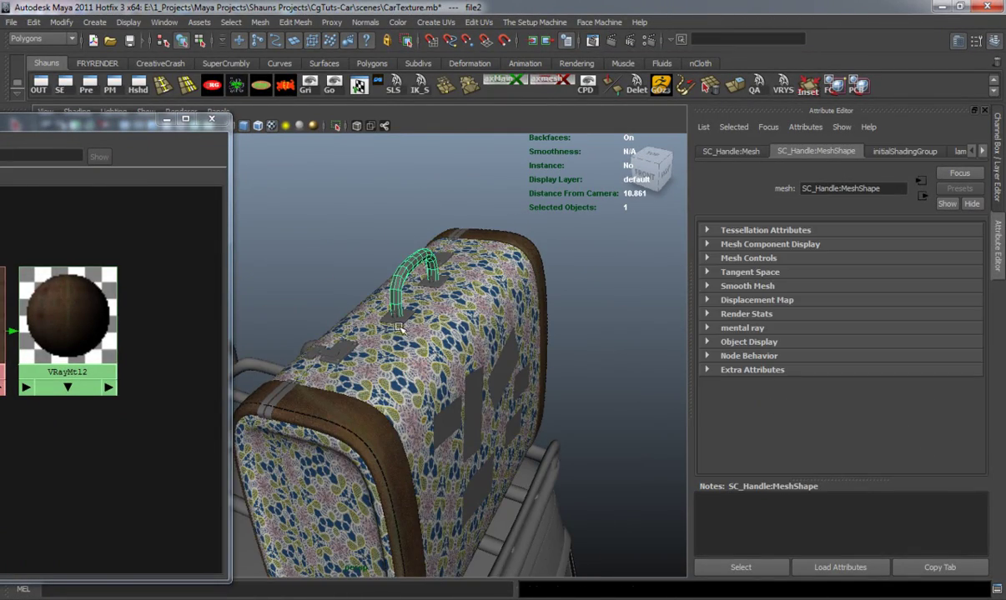
pyautogui.moveTo(78, 301); pyautogui.dragTo(92, 267, button='right')
pyautogui.click(350, 238)
pyautogui.keyDown('alt'); pyautogui.moveTo(351, 250); pyautogui.dragTo(423, 308, button='right'); pyautogui.keyUp('alt')
pyautogui.keyDown('alt'); pyautogui.moveTo(424, 309); pyautogui.dragTo(402, 342); pyautogui.keyUp('alt')
pyautogui.click(367, 357)
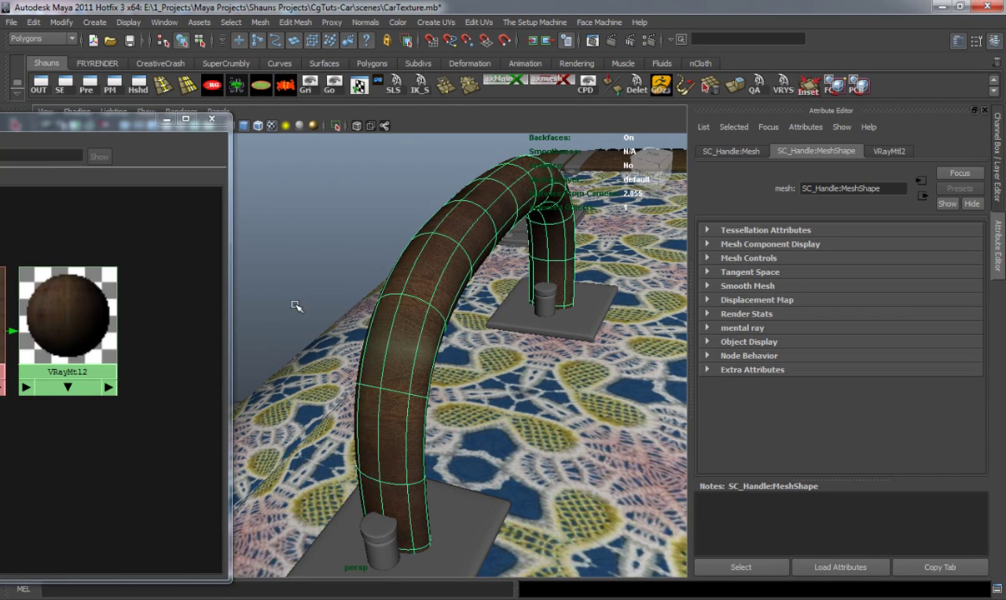
# Show the scene's material list in Hypershade and assign the default lambert1 back to the suitcase handle
pyautogui.moveTo(70, 124); pyautogui.dragTo(576, 130)
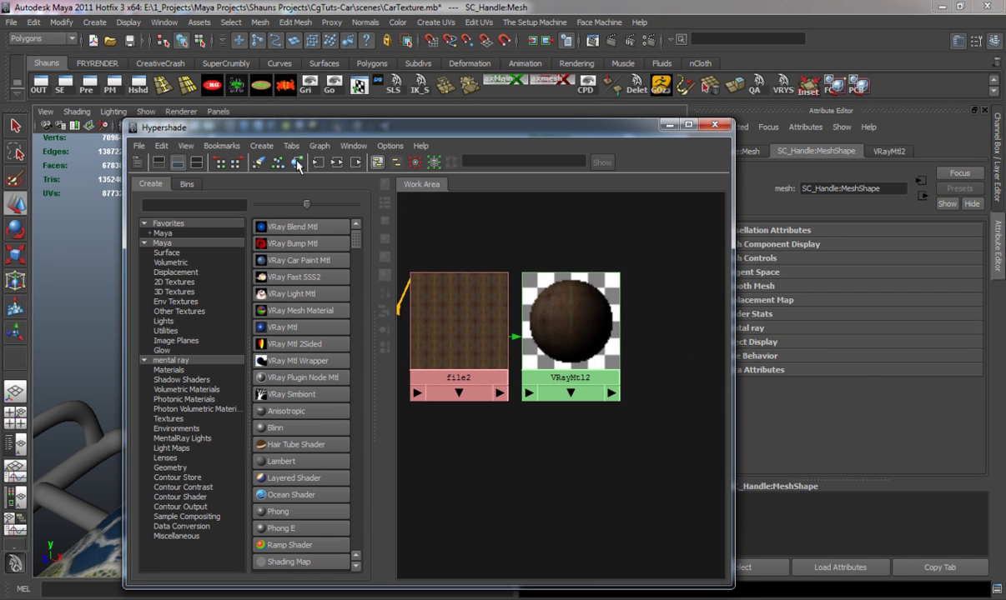
pyautogui.click(196, 162)
pyautogui.rightClick(519, 204)
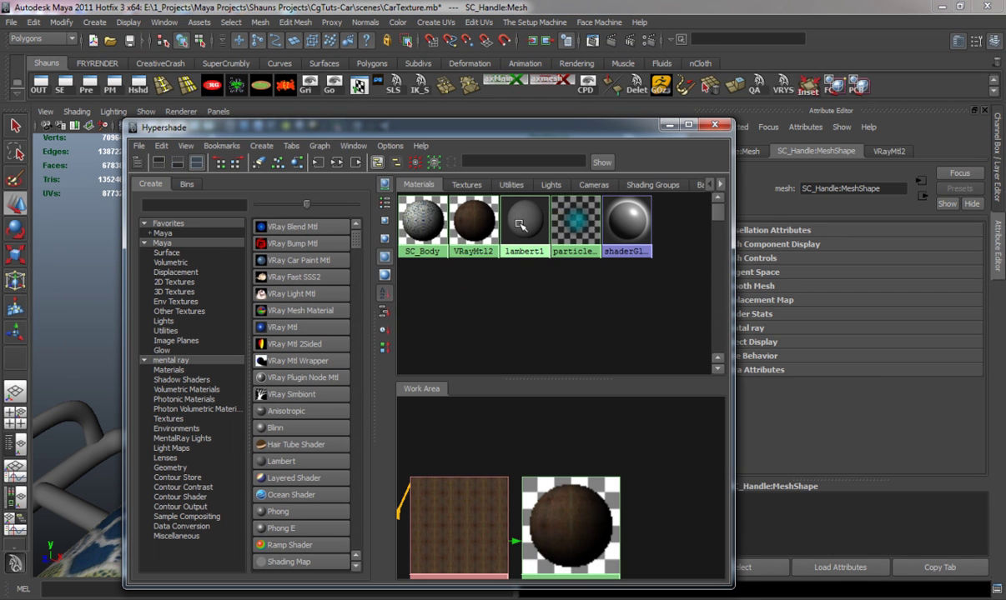
pyautogui.moveTo(520, 203); pyautogui.dragTo(521, 198, button='right')
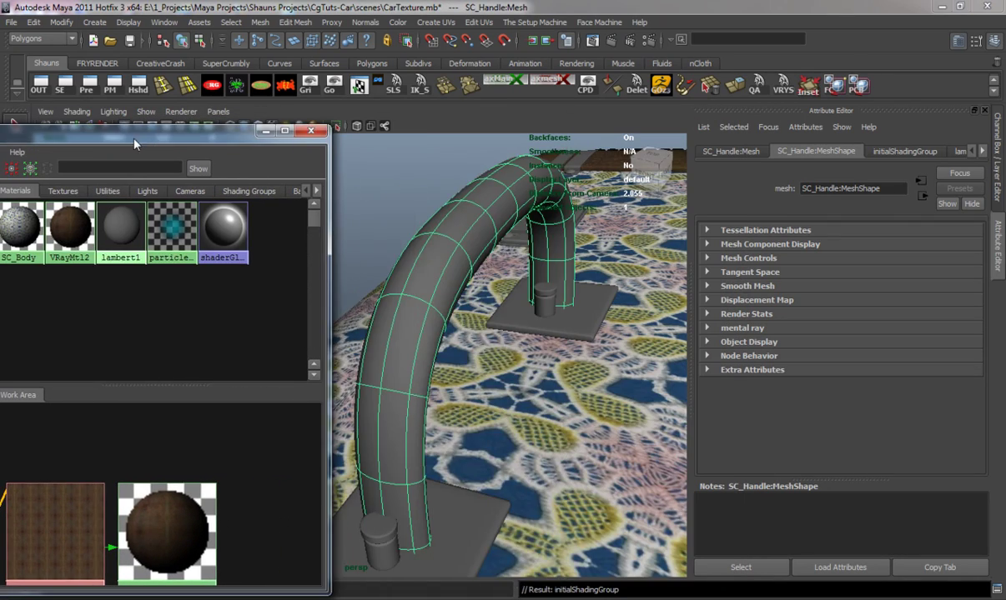
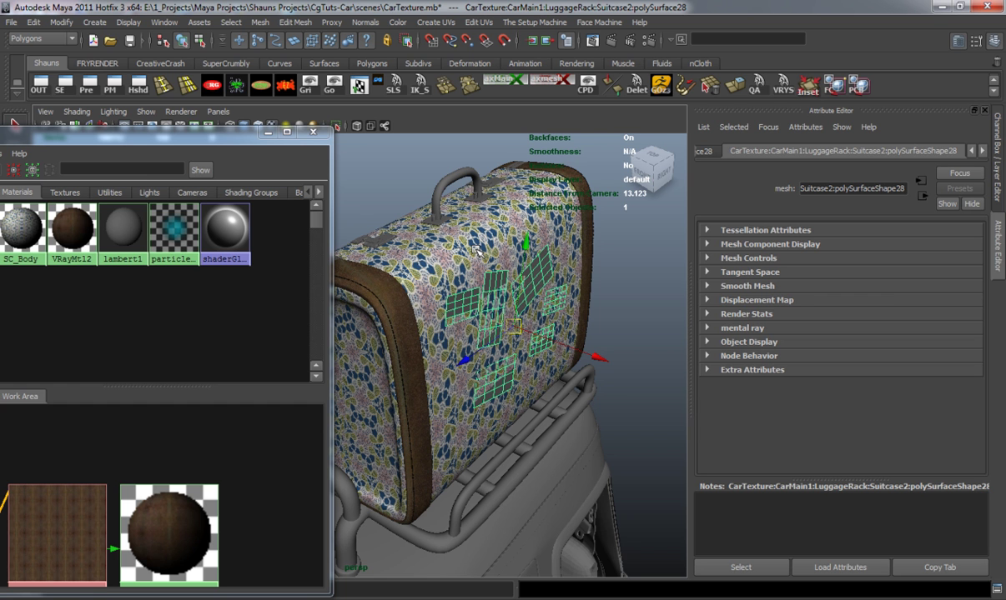
# Examine the sticker patches and leather trim on both sides and the end of the suitcase
pyautogui.keyDown('alt'); pyautogui.moveTo(492, 324); pyautogui.dragTo(520, 338); pyautogui.keyUp('alt')
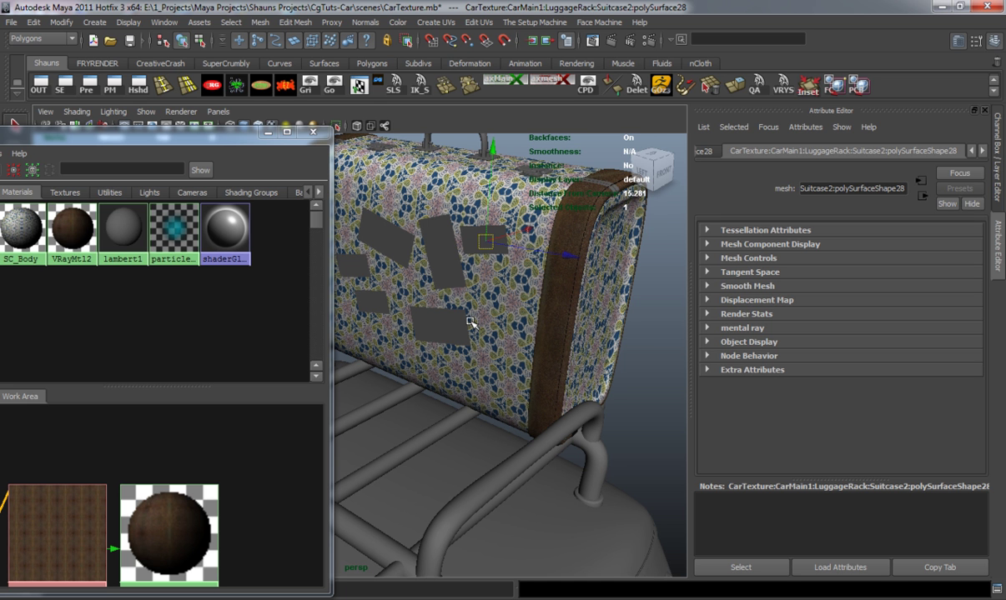
pyautogui.keyDown('alt'); pyautogui.moveTo(482, 313); pyautogui.dragTo(472, 282); pyautogui.keyUp('alt')
pyautogui.scroll(-6, 516, 310)
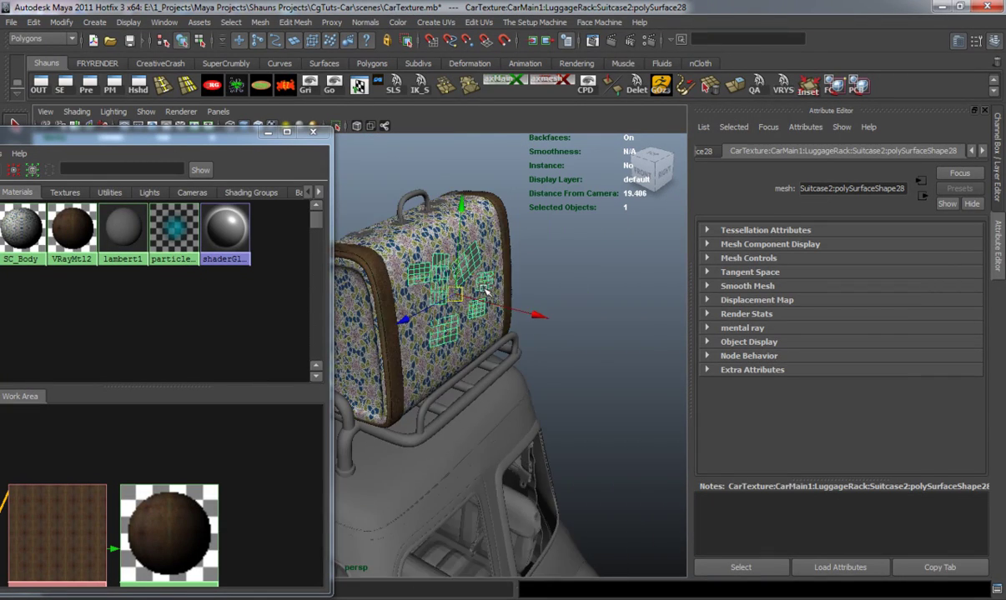
pyautogui.click(605, 327)
pyautogui.scroll(6, 501, 403)
pyautogui.keyDown('alt'); pyautogui.moveTo(502, 404); pyautogui.dragTo(464, 334); pyautogui.keyUp('alt')
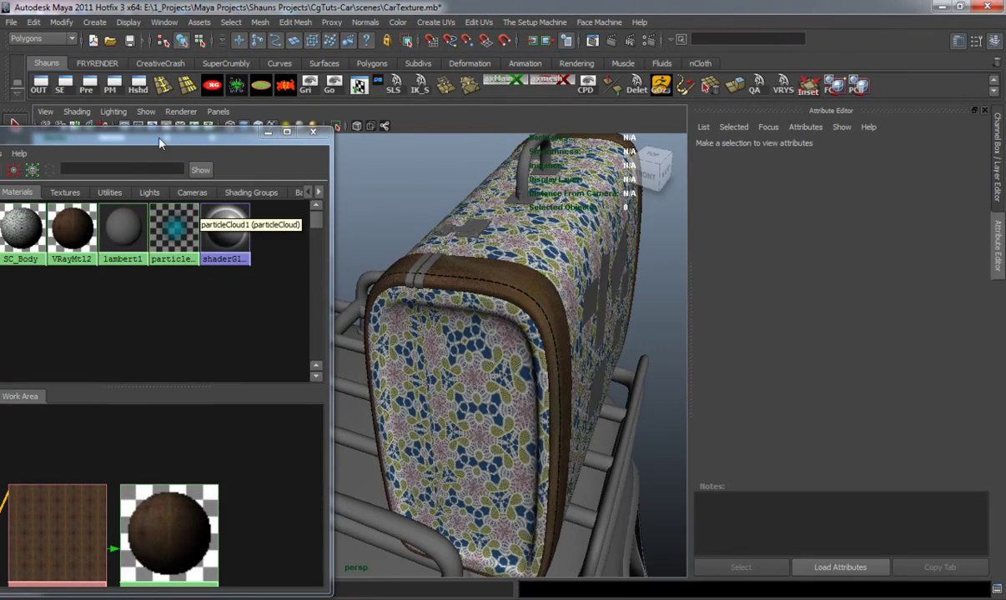
# Give the VRayMtl2 leather a white Reflection Color, a reflection Amount of 0.065 and a Reflection Glossiness of about 0.537
pyautogui.moveTo(161, 144); pyautogui.dragTo(190, 128)
pyautogui.moveTo(200, 533); pyautogui.dragTo(210, 469)
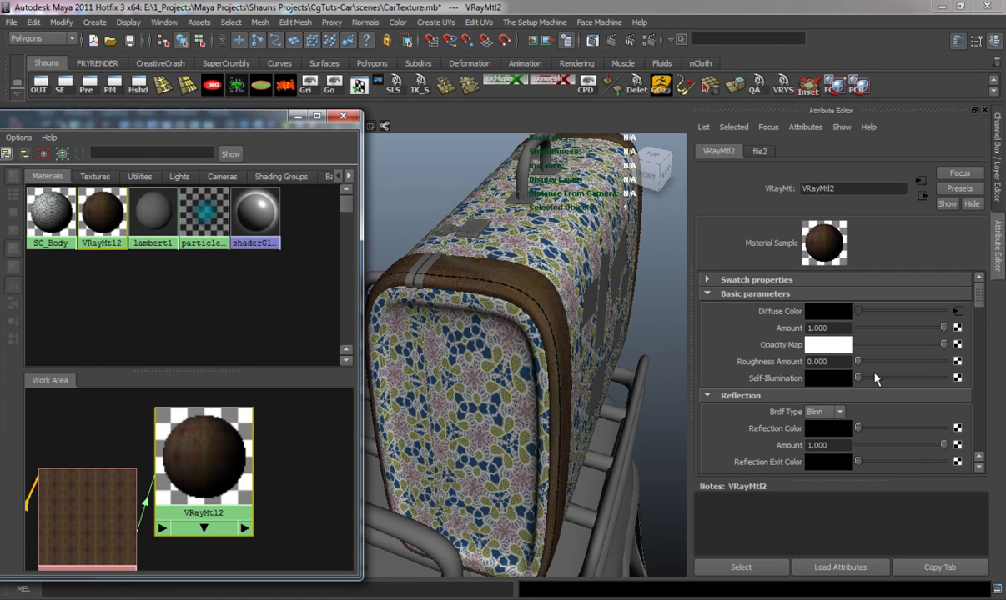
pyautogui.scroll(-3, 874, 378)
pyautogui.moveTo(856, 344); pyautogui.dragTo(943, 345)
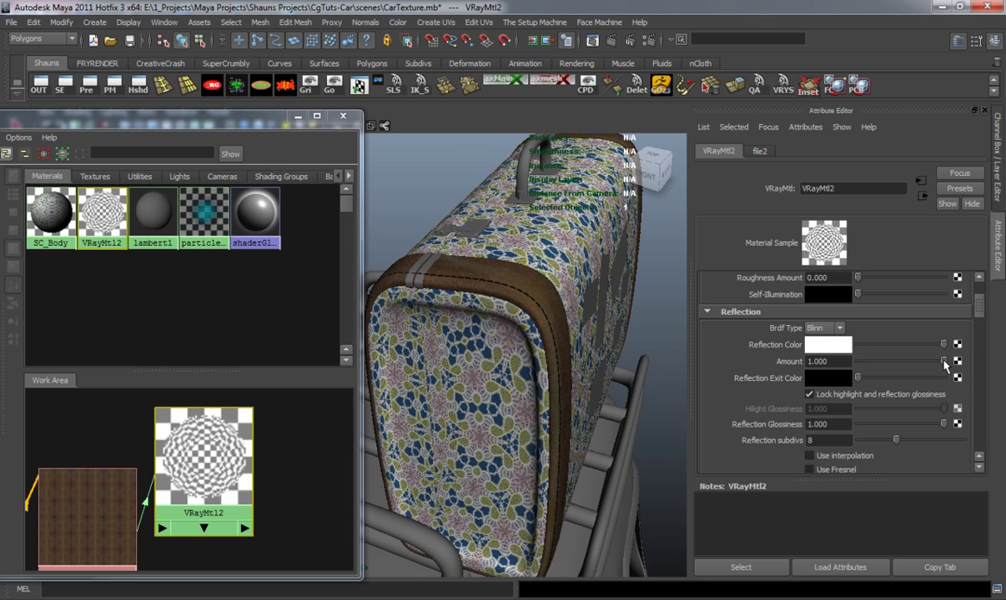
pyautogui.moveTo(945, 364); pyautogui.dragTo(865, 367)
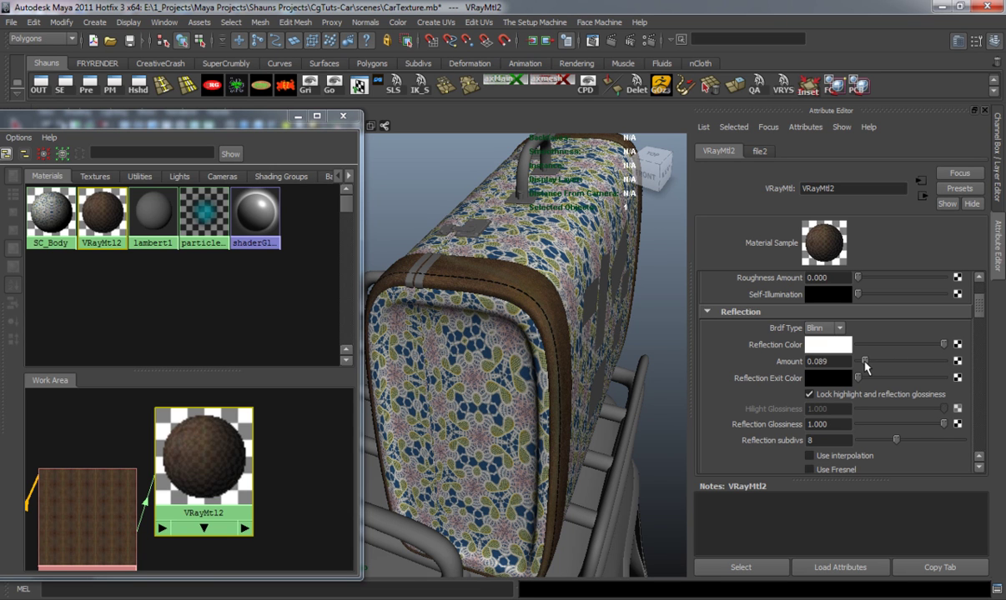
pyautogui.moveTo(861, 366); pyautogui.dragTo(867, 368)
pyautogui.moveTo(943, 424); pyautogui.dragTo(900, 430)
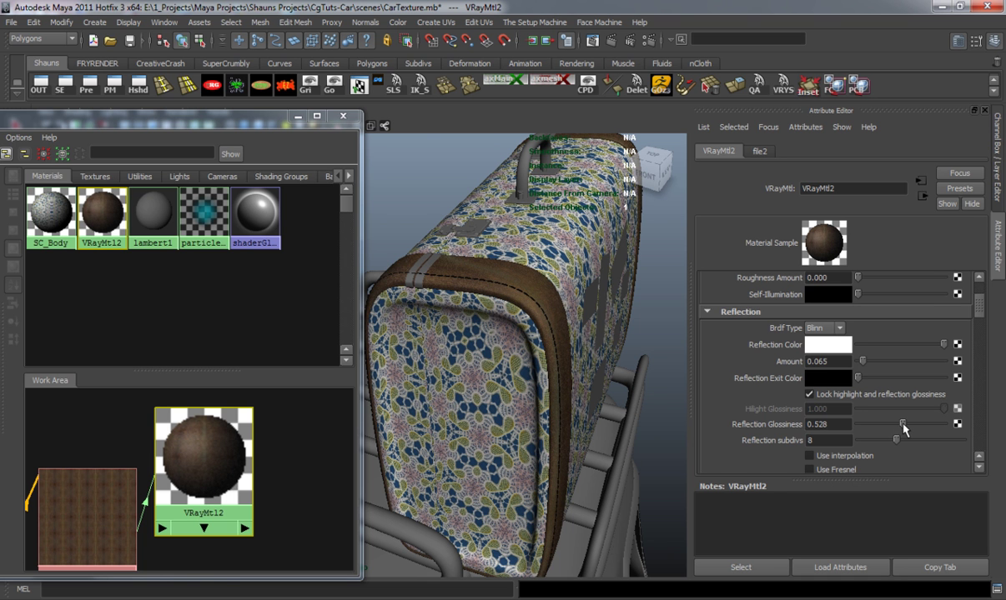
# Rename the VRayMtl2 leather material SC_Leather
pyautogui.keyDown('alt'); pyautogui.moveTo(486, 433); pyautogui.dragTo(400, 424); pyautogui.keyUp('alt')
pyautogui.keyDown('alt'); pyautogui.moveTo(567, 409); pyautogui.dragTo(499, 412, button='right'); pyautogui.keyUp('alt')
pyautogui.keyDown('alt'); pyautogui.moveTo(499, 413); pyautogui.dragTo(480, 365, button='middle'); pyautogui.keyUp('alt')
pyautogui.keyDown('alt'); pyautogui.moveTo(479, 365); pyautogui.dragTo(496, 417); pyautogui.keyUp('alt')
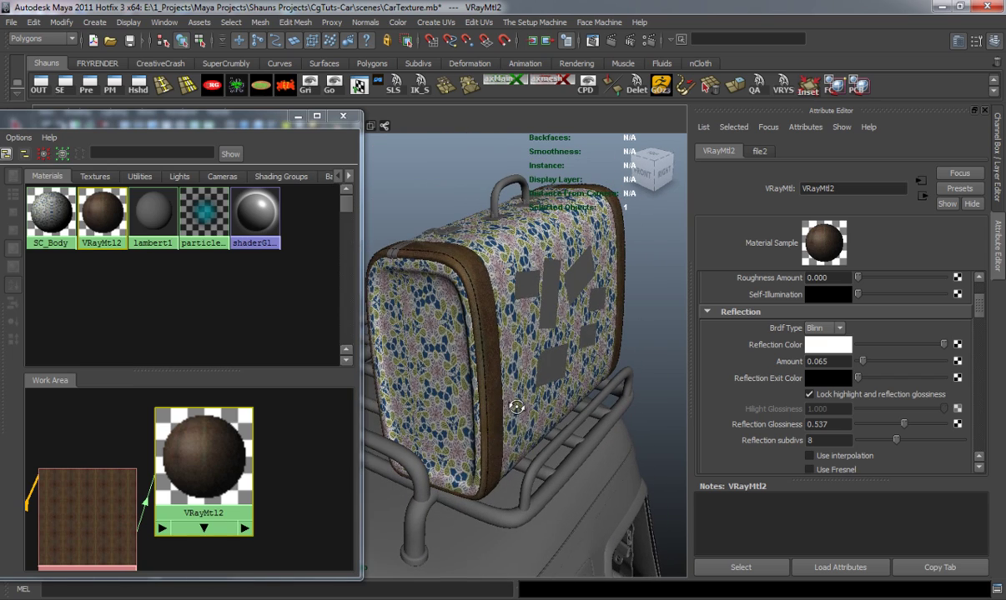
pyautogui.moveTo(150, 117); pyautogui.dragTo(301, 82)
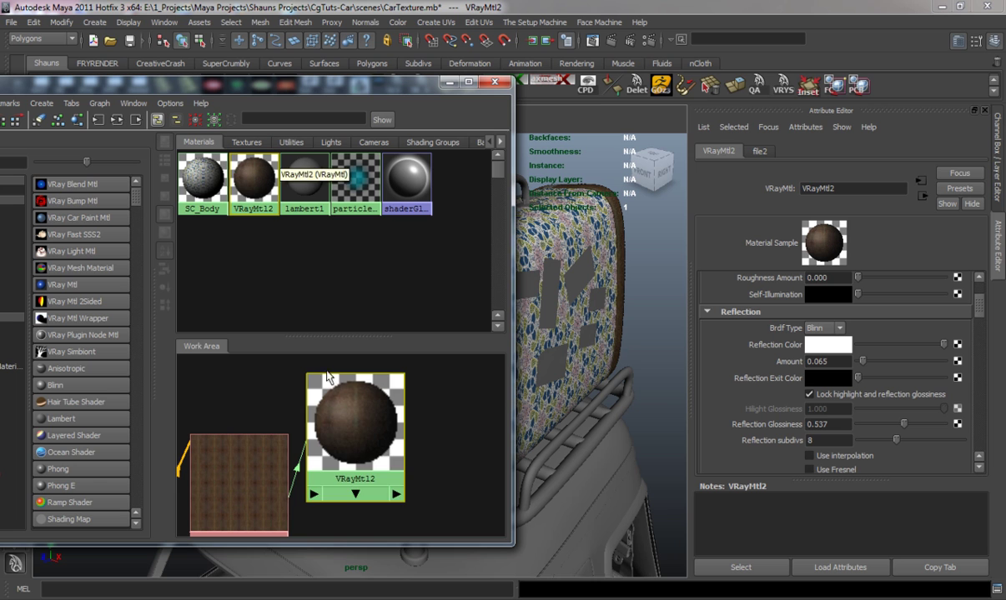
pyautogui.moveTo(341, 400); pyautogui.dragTo(323, 527, button='right')
pyautogui.write('SC_')
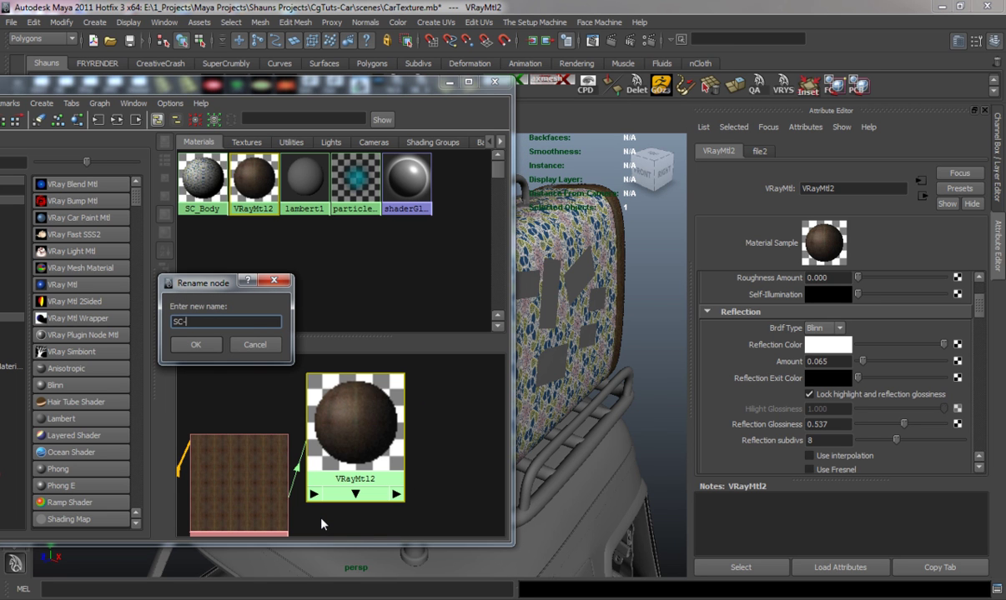
pyautogui.write('Leather')
pyautogui.press('Return')
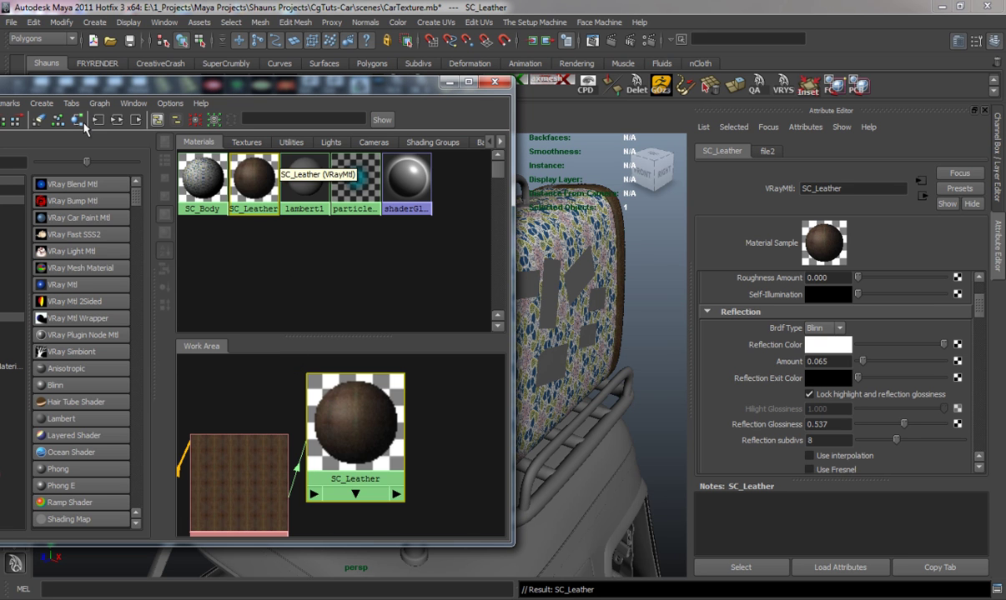
# Clear the Hypershade work area, create a new VRay Mtl and lighten its Diffuse Color to a paler grey
pyautogui.click(39, 120)
pyautogui.click(62, 286)
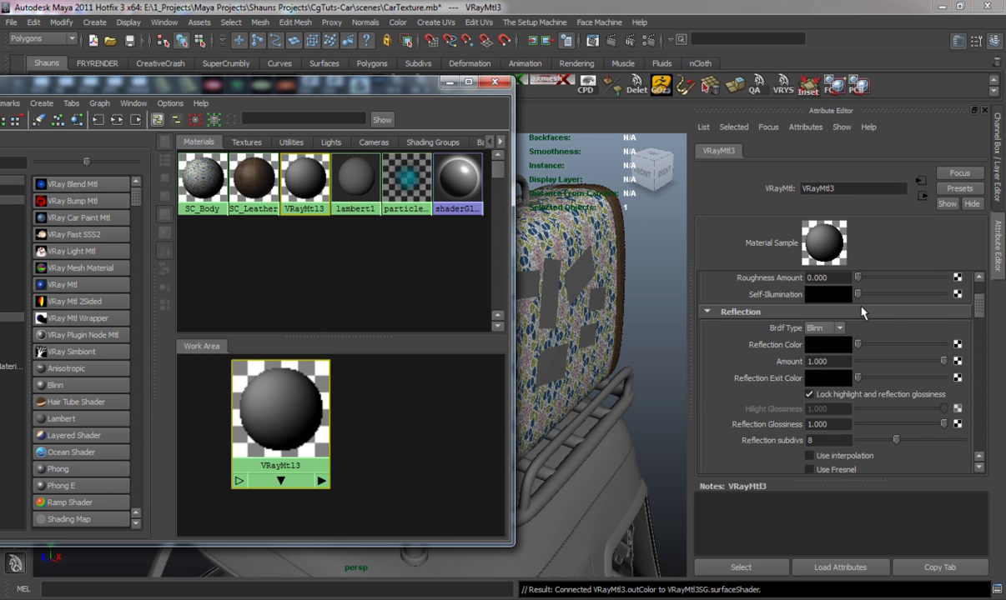
pyautogui.scroll(4, 926, 367)
pyautogui.moveTo(902, 312); pyautogui.dragTo(917, 314)
# Select the stitching meshes along the leather trim at both ends of the suitcase and reverse their normals
pyautogui.moveTo(372, 88); pyautogui.dragTo(165, 104)
pyautogui.scroll(5, 442, 336)
pyautogui.keyDown('alt'); pyautogui.moveTo(519, 337); pyautogui.dragTo(453, 334); pyautogui.keyUp('alt')
pyautogui.click(518, 257)
pyautogui.press('f')
pyautogui.keyDown('shift'); pyautogui.click(610, 409); pyautogui.keyUp('shift')
pyautogui.keyDown('alt'); pyautogui.moveTo(585, 422); pyautogui.dragTo(626, 416); pyautogui.keyUp('alt')
pyautogui.keyDown('alt'); pyautogui.moveTo(626, 415); pyautogui.dragTo(508, 375, button='right'); pyautogui.keyUp('alt')
pyautogui.keyDown('alt'); pyautogui.moveTo(509, 375); pyautogui.dragTo(492, 386); pyautogui.keyUp('alt')
pyautogui.keyDown('alt'); pyautogui.moveTo(492, 385); pyautogui.dragTo(321, 351, button='middle'); pyautogui.keyUp('alt')
pyautogui.keyDown('alt'); pyautogui.moveTo(321, 352); pyautogui.dragTo(374, 364, button='right'); pyautogui.keyUp('alt')
pyautogui.keyDown('alt'); pyautogui.moveTo(373, 364); pyautogui.dragTo(400, 377, button='middle'); pyautogui.keyUp('alt')
pyautogui.keyDown('shift'); pyautogui.click(372, 295); pyautogui.keyUp('shift')
pyautogui.keyDown('alt'); pyautogui.moveTo(406, 333); pyautogui.dragTo(448, 373); pyautogui.keyUp('alt')
pyautogui.keyDown('shift'); pyautogui.click(425, 357); pyautogui.keyUp('shift')
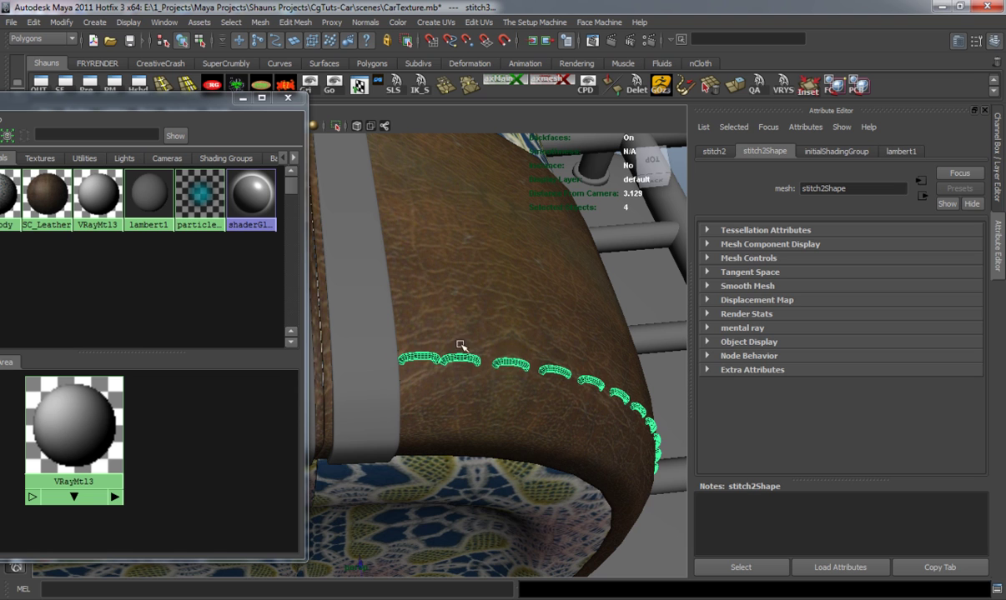
pyautogui.click(611, 89)
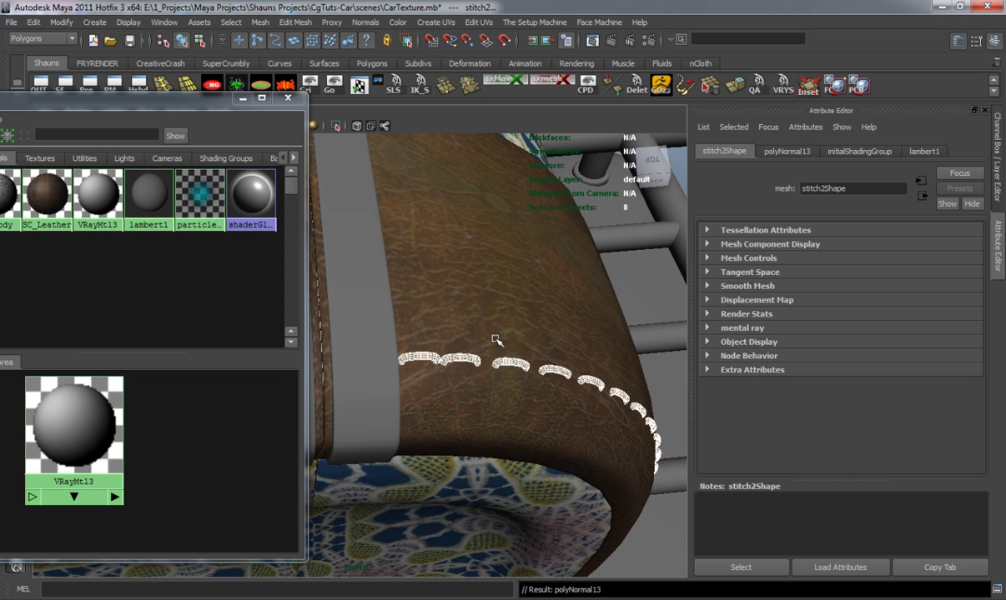
# Assign the VRayMtl3 material to the selected stitching meshes and deselect them
pyautogui.scroll(-5, 493, 340)
pyautogui.keyDown('alt'); pyautogui.moveTo(487, 341); pyautogui.dragTo(509, 337); pyautogui.keyUp('alt')
pyautogui.rightClick(82, 406)
pyautogui.moveTo(84, 408); pyautogui.dragTo(103, 350, button='right')
pyautogui.keyDown('alt'); pyautogui.moveTo(458, 272); pyautogui.dragTo(473, 227); pyautogui.keyUp('alt')
pyautogui.click(593, 167)
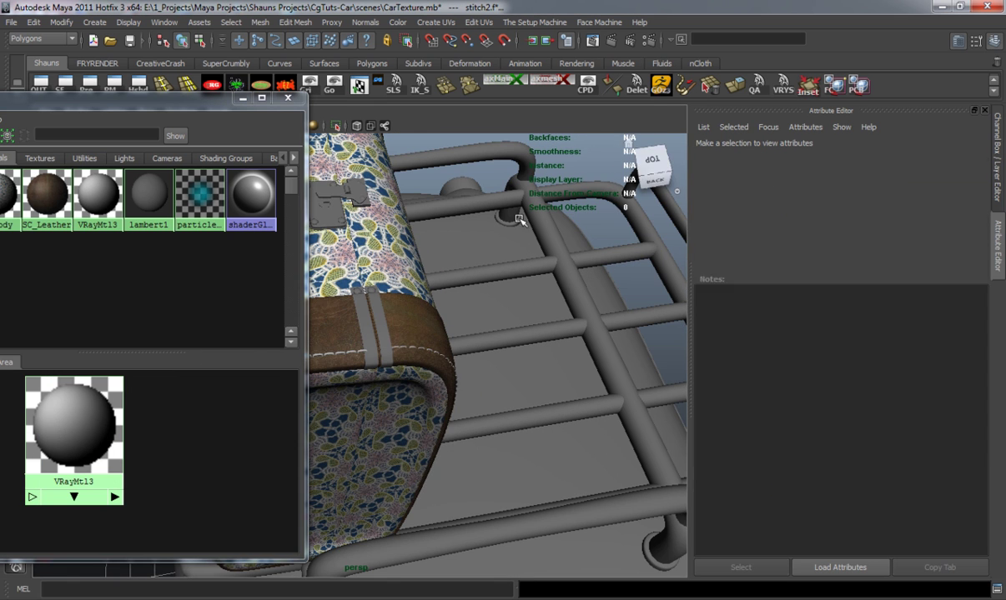
# Rename the VRayMtl3 stitching material SC_Stitching
pyautogui.scroll(5, 390, 376)
pyautogui.keyDown('alt'); pyautogui.moveTo(395, 377); pyautogui.dragTo(317, 389); pyautogui.keyUp('alt')
pyautogui.moveTo(107, 96); pyautogui.dragTo(316, 56)
pyautogui.moveTo(280, 376); pyautogui.dragTo(254, 509, button='right')
pyautogui.write('SC-Sti')
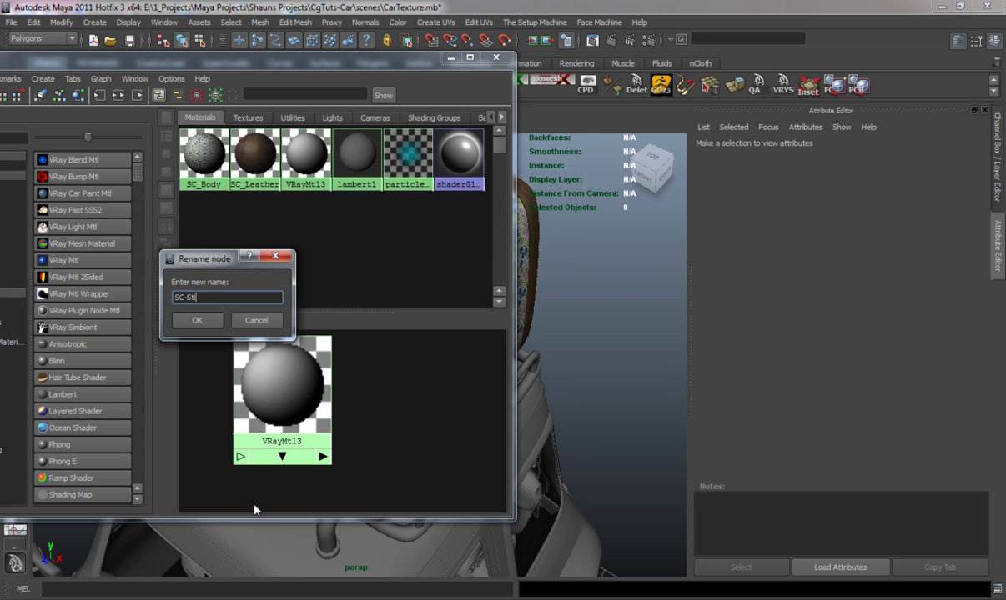
pyautogui.write('tching')
pyautogui.press('Return')
# Clear the Hypershade work area, create another VRay Mtl and assign it to the suitcase handle
pyautogui.click(58, 97)
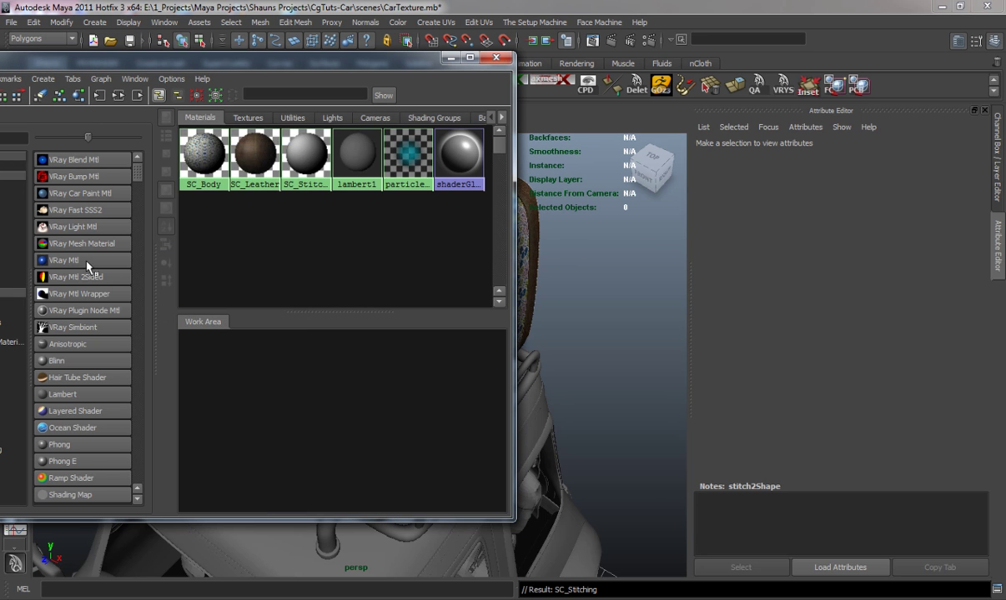
pyautogui.click(65, 260)
pyautogui.moveTo(208, 379); pyautogui.dragTo(367, 404)
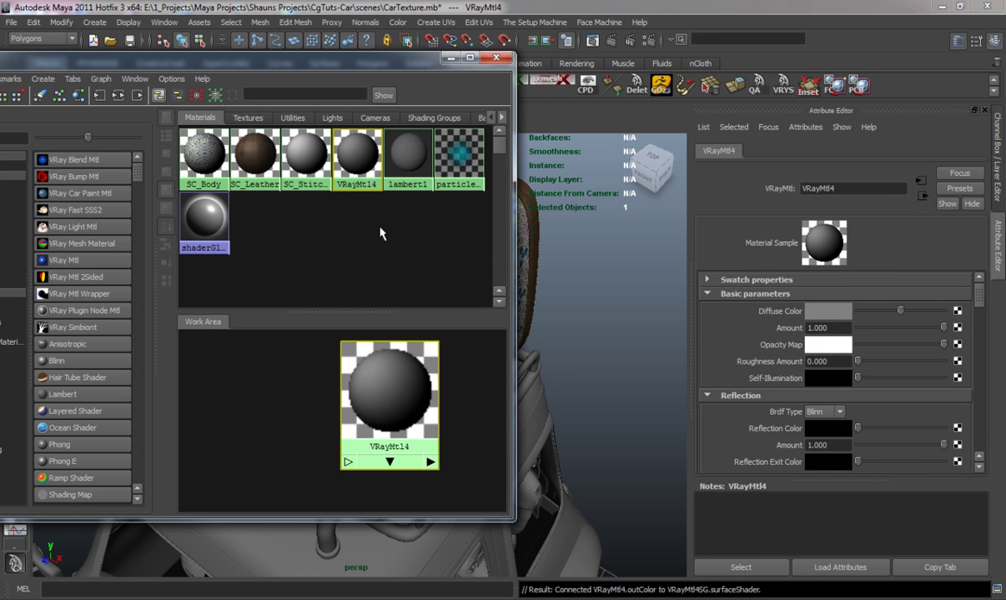
pyautogui.moveTo(392, 57); pyautogui.dragTo(91, 79)
pyautogui.keyDown('alt'); pyautogui.moveTo(363, 349); pyautogui.dragTo(369, 221); pyautogui.keyUp('alt')
pyautogui.click(406, 195)
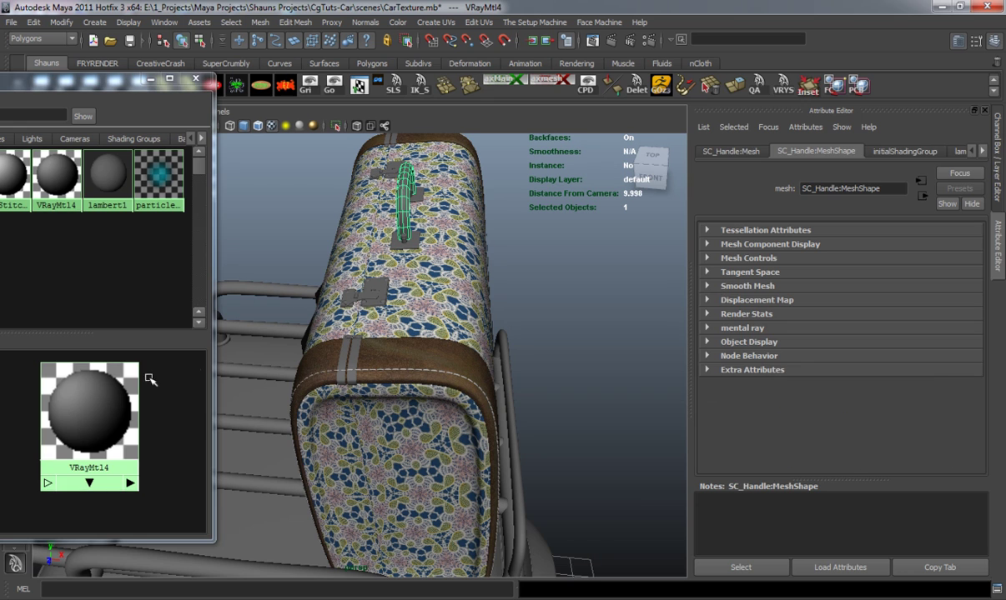
pyautogui.moveTo(96, 408); pyautogui.dragTo(101, 354, button='right')
# Map the VRayMtl4 Diffuse Color with a File texture using bootTest.bmp and set its Filter Type to Off
pyautogui.click(100, 417)
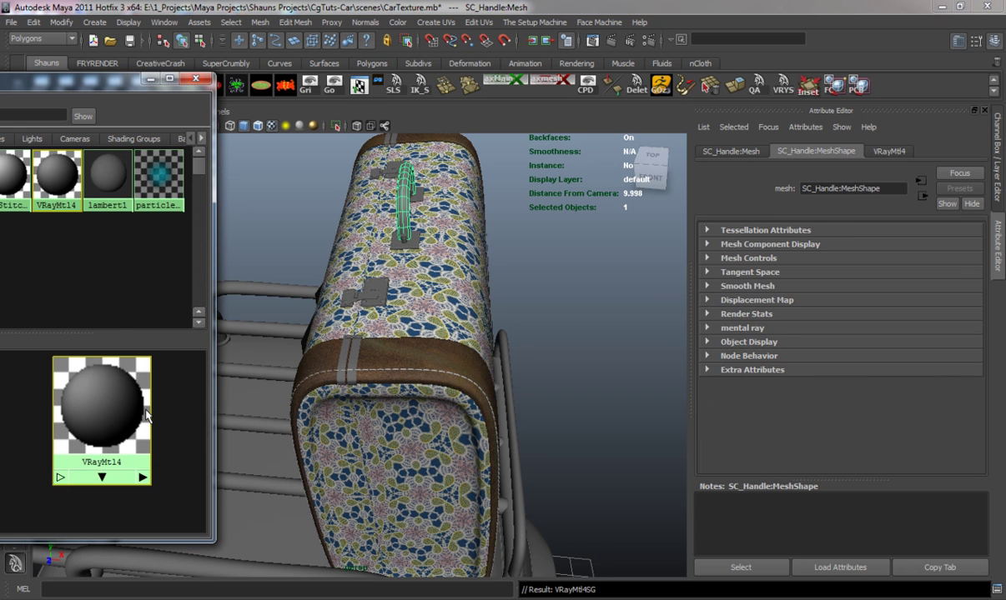
pyautogui.click(956, 312)
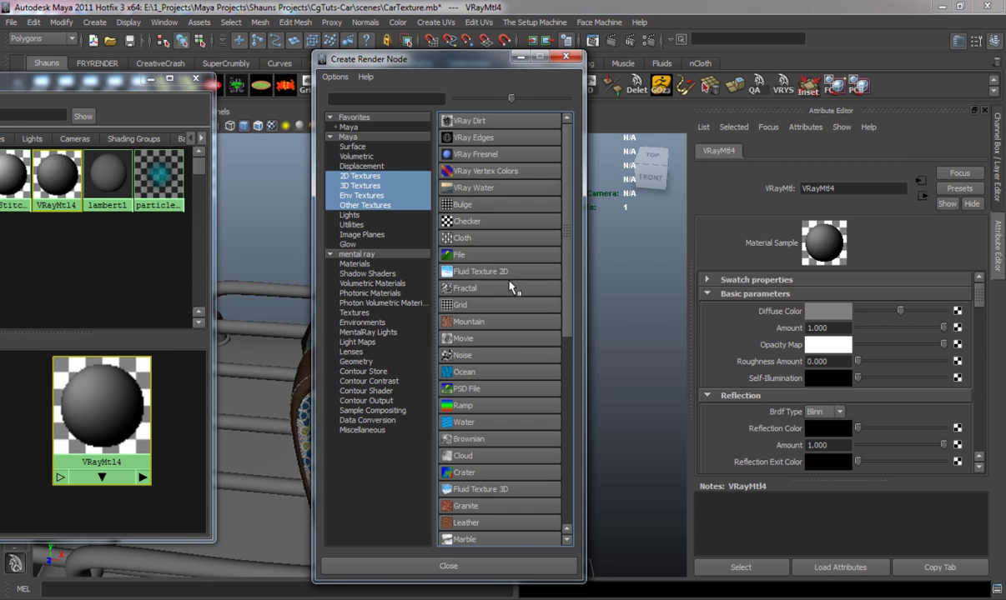
pyautogui.click(444, 257)
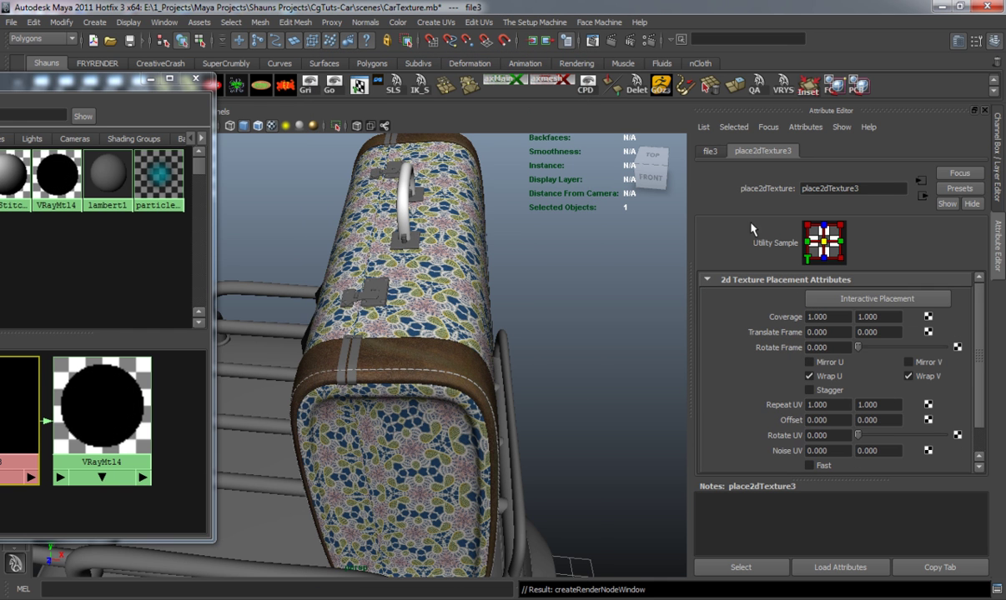
pyautogui.click(708, 153)
pyautogui.click(830, 296)
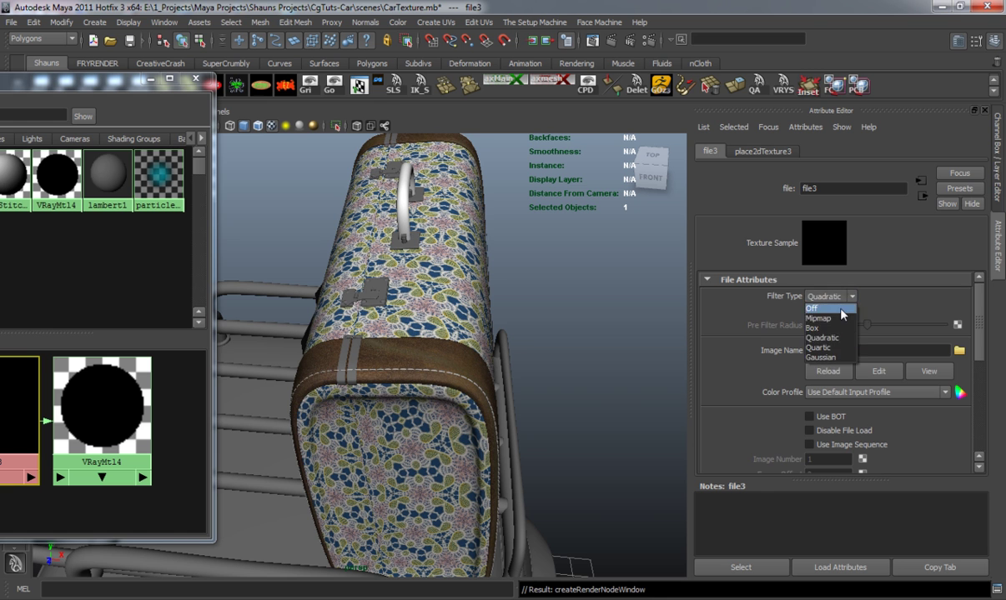
pyautogui.click(825, 305)
pyautogui.click(959, 351)
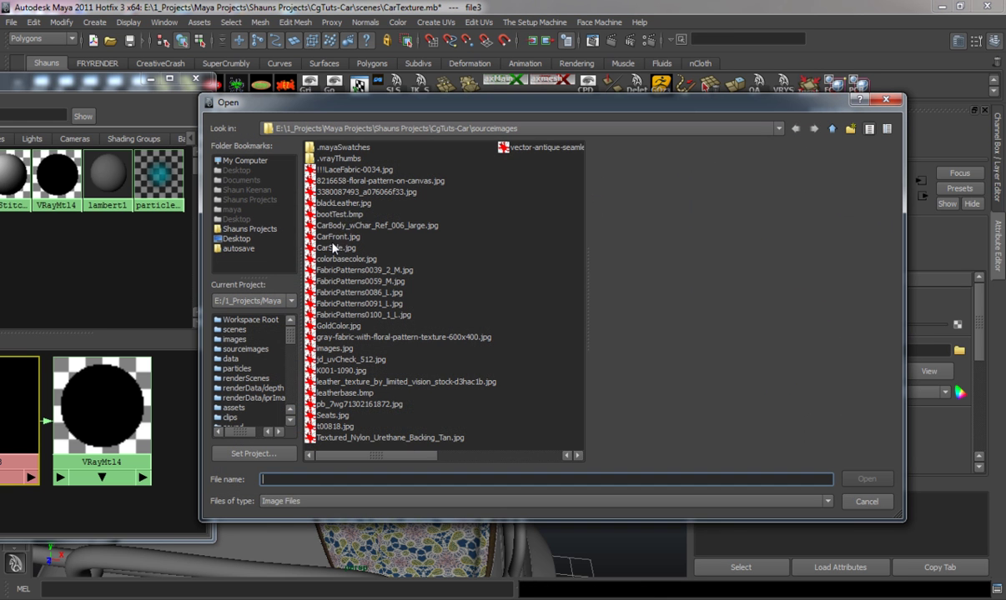
pyautogui.click(340, 214)
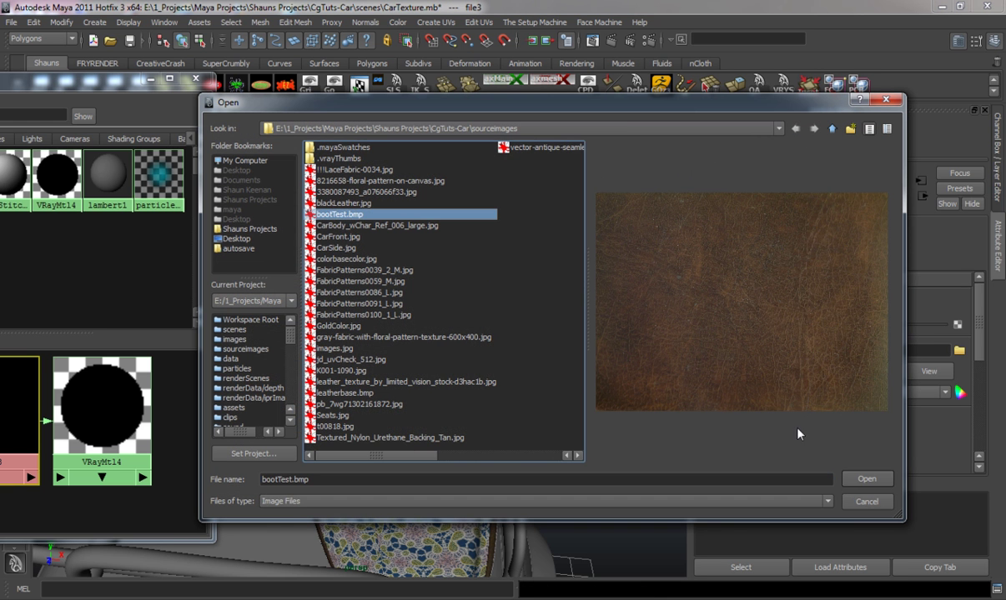
pyautogui.click(866, 478)
# Mirror the handle's leather texture in U and V and set its Repeat UV to 20 by 20
pyautogui.keyDown('alt'); pyautogui.moveTo(442, 325); pyautogui.dragTo(402, 361); pyautogui.keyUp('alt')
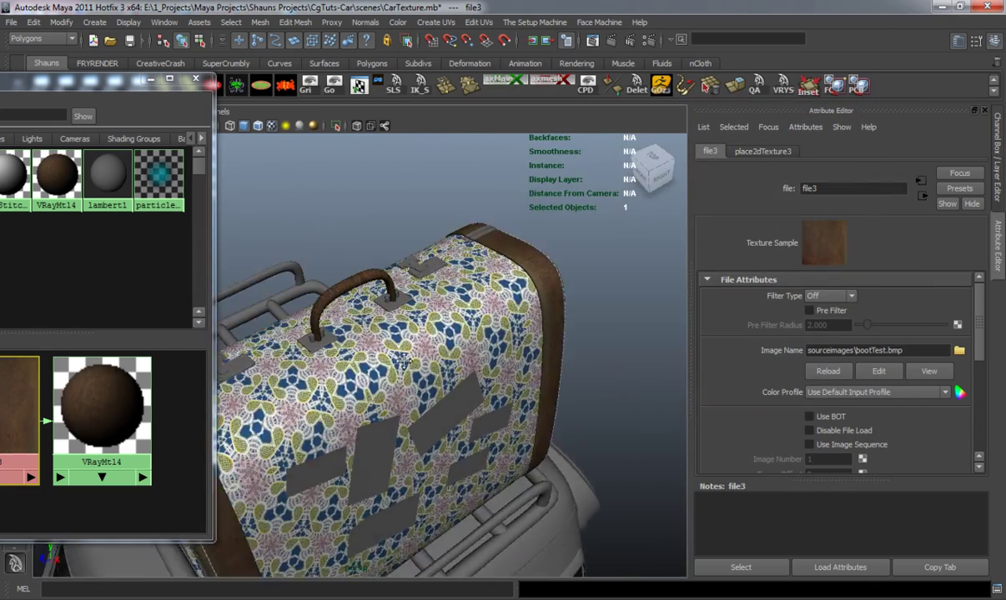
pyautogui.keyDown('alt'); pyautogui.moveTo(403, 361); pyautogui.dragTo(442, 355, button='right'); pyautogui.keyUp('alt')
pyautogui.keyDown('alt'); pyautogui.moveTo(442, 354); pyautogui.dragTo(391, 322); pyautogui.keyUp('alt')
pyautogui.keyDown('alt'); pyautogui.moveTo(370, 254); pyautogui.dragTo(423, 340); pyautogui.keyUp('alt')
pyautogui.click(762, 151)
pyautogui.click(809, 363)
pyautogui.doubleClick(832, 406)
pyautogui.write('20')
pyautogui.press('Tab')
pyautogui.write('20')
pyautogui.press('Return')
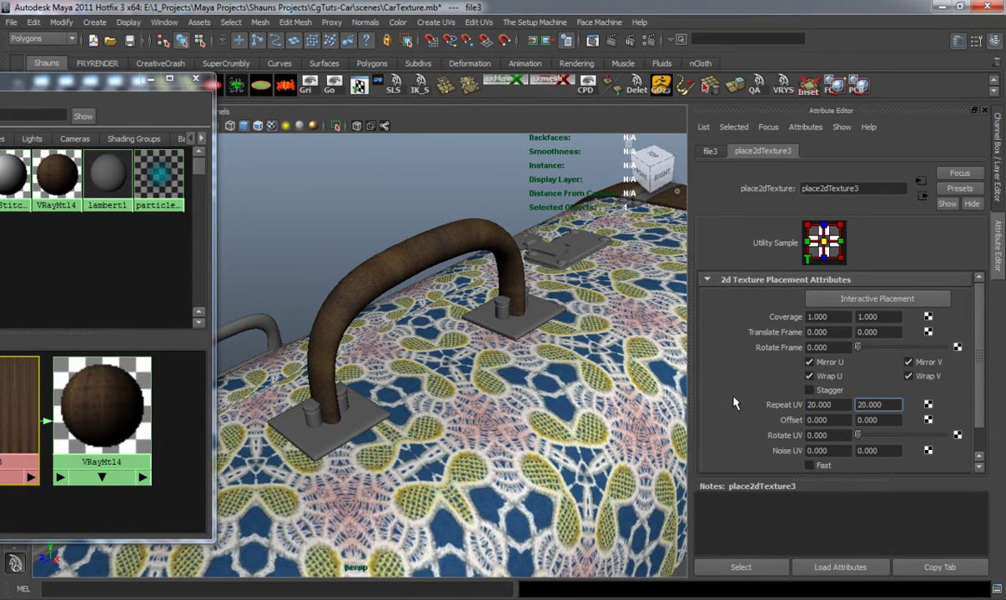
# Set the Repeat UV of the handle's leather texture to 15 by 15
pyautogui.keyDown('alt'); pyautogui.moveTo(411, 285); pyautogui.dragTo(346, 403); pyautogui.keyUp('alt')
pyautogui.keyDown('alt'); pyautogui.moveTo(487, 368); pyautogui.dragTo(417, 397); pyautogui.keyUp('alt')
pyautogui.doubleClick(813, 406)
pyautogui.write('15')
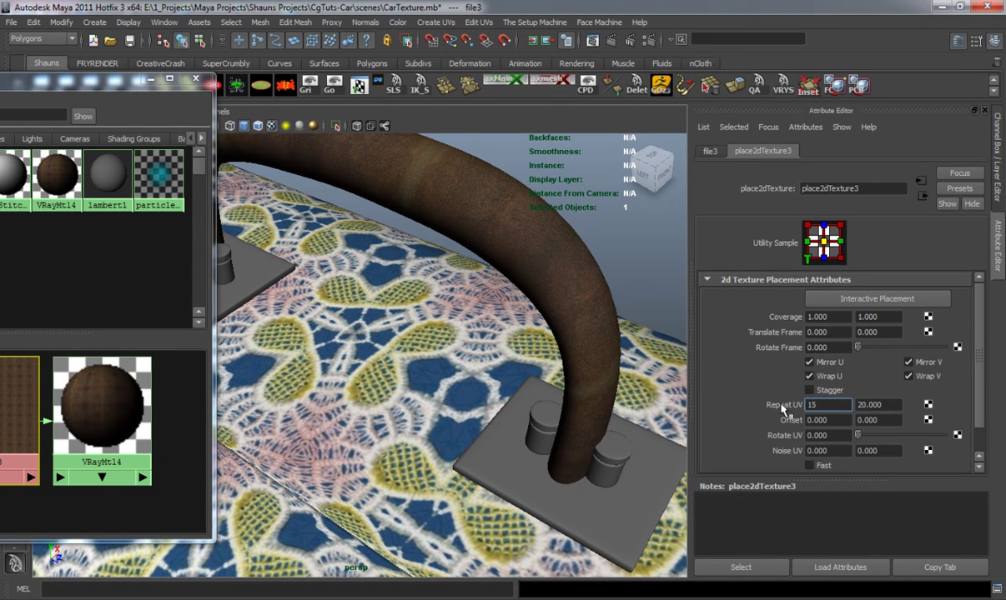
pyautogui.press('Tab')
pyautogui.write('1')
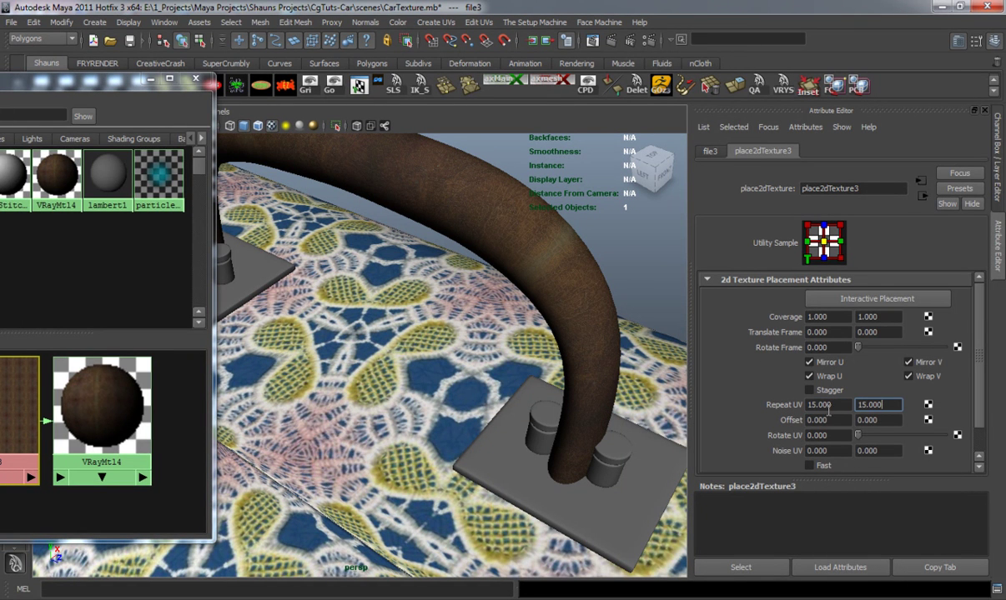
# Darken the handle's leather texture by lowering the file3 Color Gain to a light grey
pyautogui.keyDown('alt'); pyautogui.moveTo(454, 353); pyautogui.dragTo(449, 415); pyautogui.keyUp('alt')
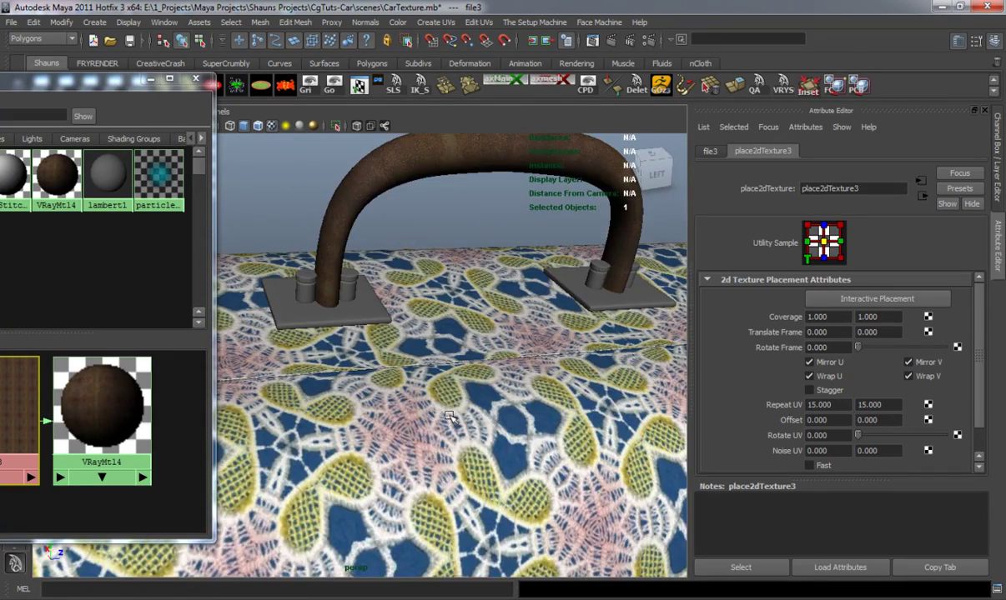
pyautogui.keyDown('alt'); pyautogui.moveTo(361, 288); pyautogui.dragTo(208, 275); pyautogui.keyUp('alt')
pyautogui.click(17, 394)
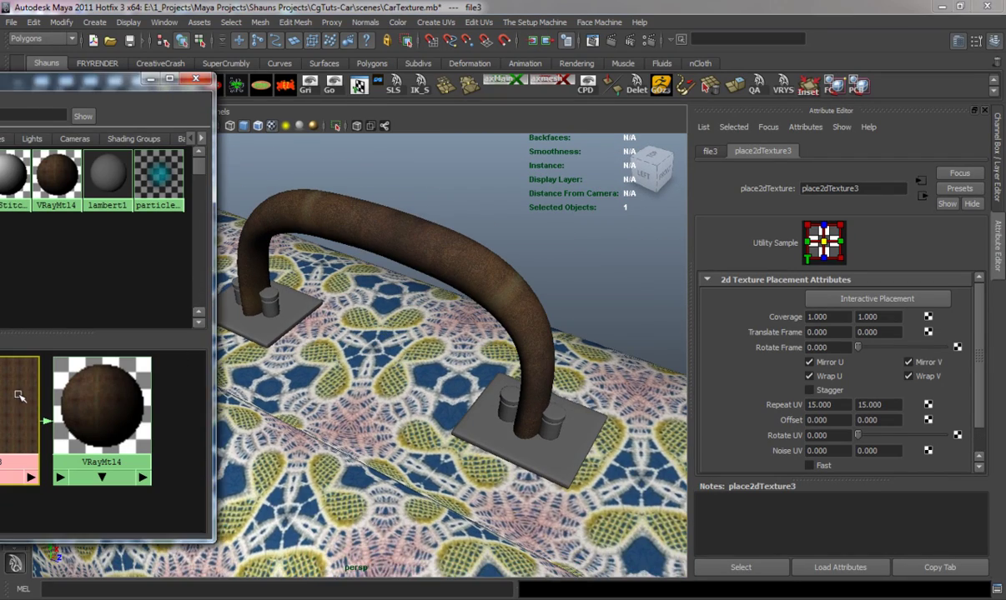
pyautogui.click(712, 152)
pyautogui.scroll(-5, 899, 359)
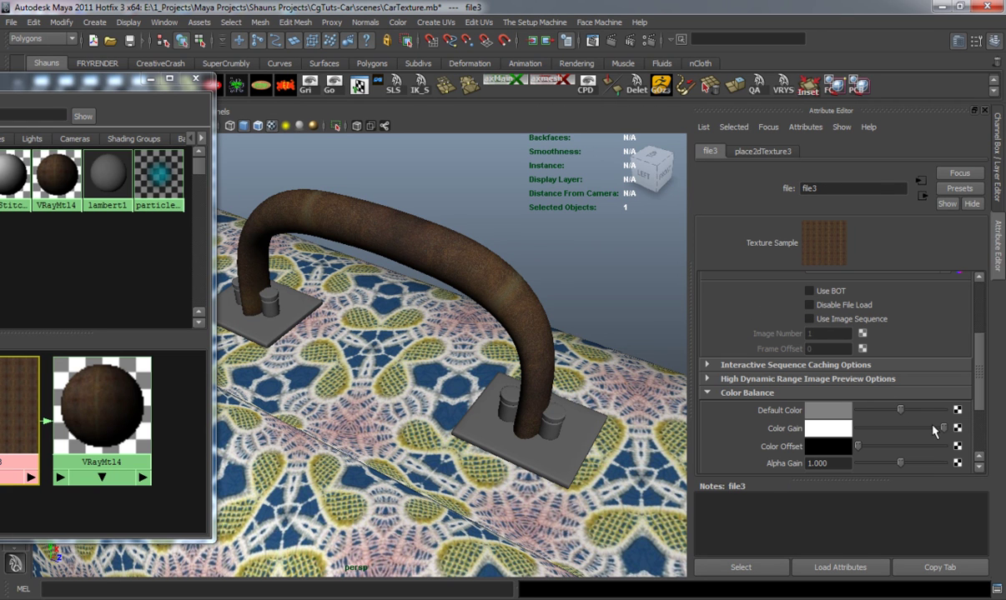
pyautogui.moveTo(944, 430); pyautogui.dragTo(918, 434)
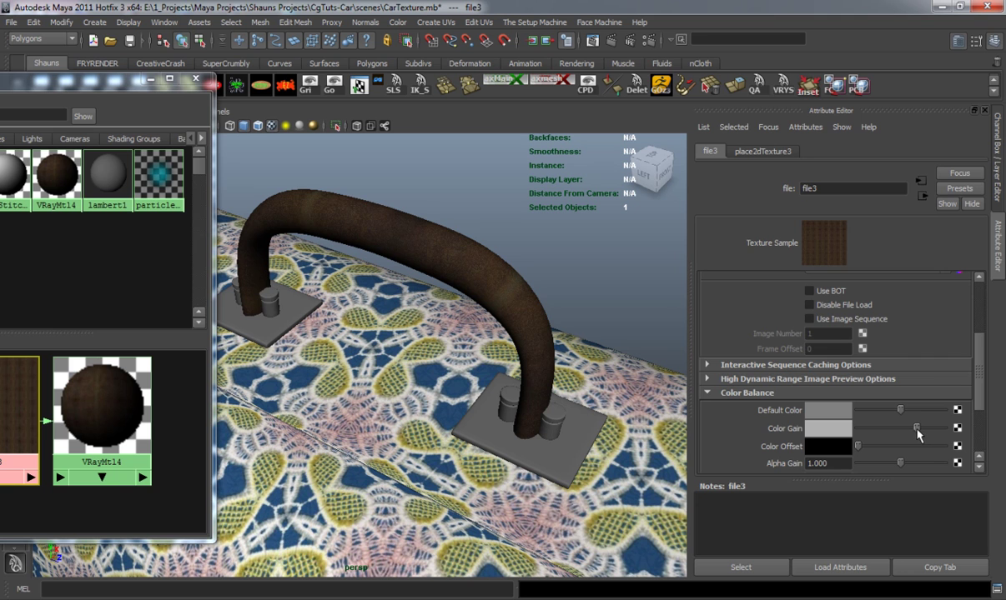
# Give VRayMtl4 a white Reflection Color, a reflection Amount of 0.122 and a Reflection Glossiness of about 0.504
pyautogui.click(101, 400)
pyautogui.scroll(2, 884, 422)
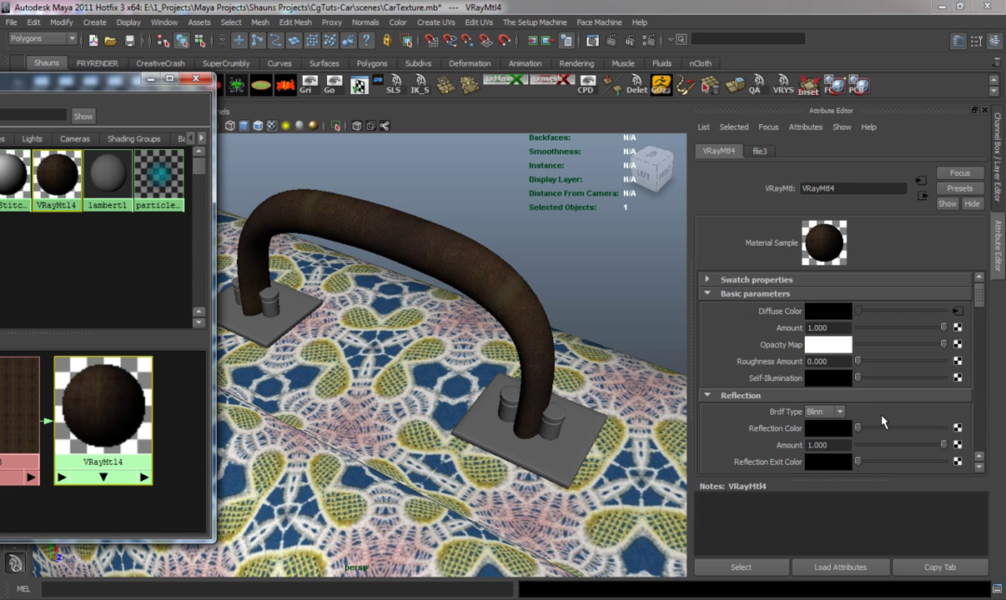
pyautogui.moveTo(863, 432); pyautogui.dragTo(868, 455)
pyautogui.click(909, 446)
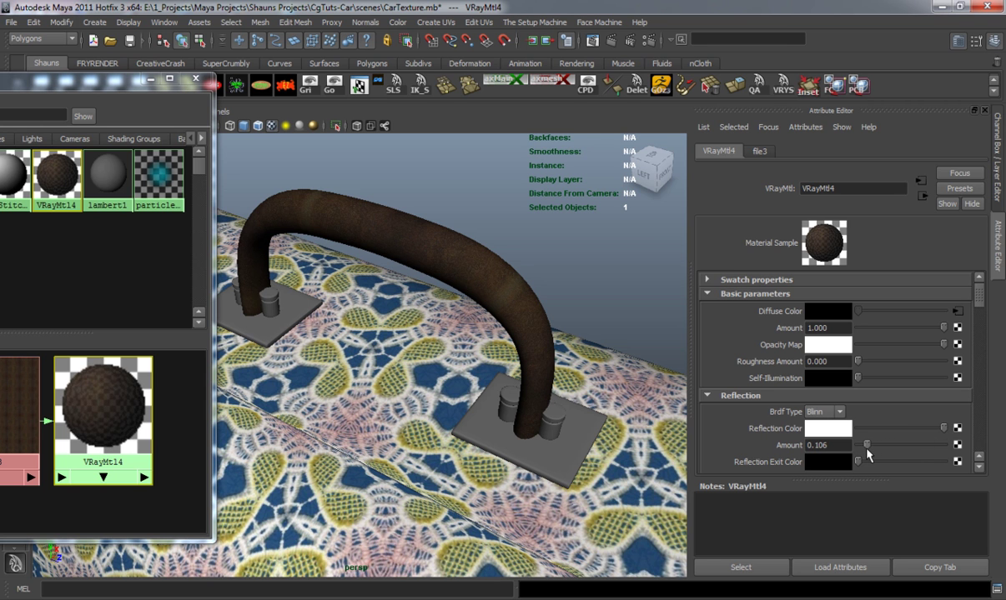
pyautogui.scroll(-3, 877, 421)
pyautogui.moveTo(936, 421); pyautogui.dragTo(900, 426)
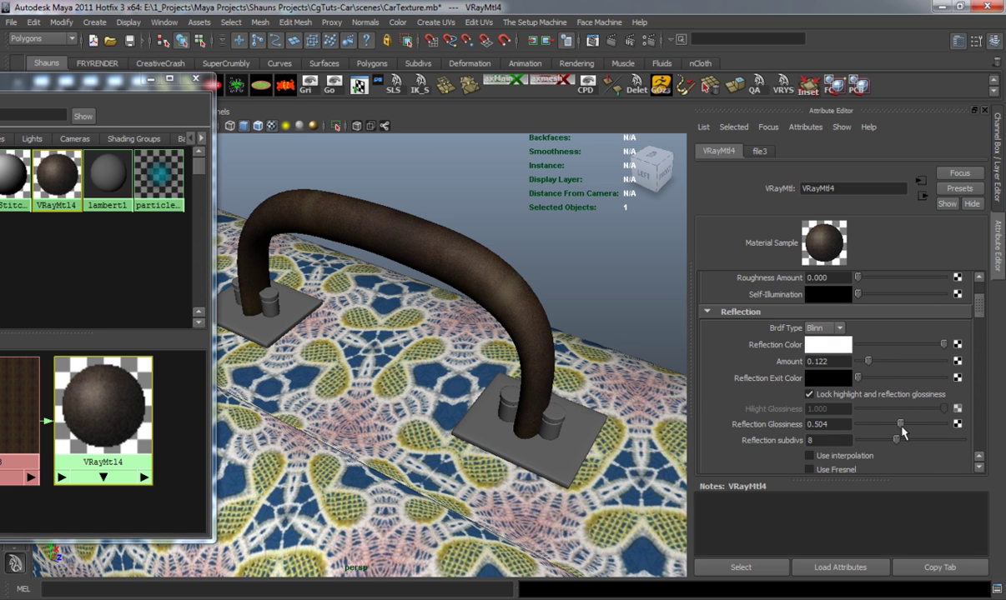
# Examine the leather handle and the sticker side of the suitcase, and clear the Hypershade work area
pyautogui.keyDown('alt'); pyautogui.moveTo(504, 332); pyautogui.dragTo(417, 321); pyautogui.keyUp('alt')
pyautogui.keyDown('alt'); pyautogui.moveTo(417, 321); pyautogui.dragTo(379, 334, button='right'); pyautogui.keyUp('alt')
pyautogui.keyDown('alt'); pyautogui.moveTo(379, 334); pyautogui.dragTo(400, 350); pyautogui.keyUp('alt')
pyautogui.keyDown('alt'); pyautogui.moveTo(400, 350); pyautogui.dragTo(379, 365, button='right'); pyautogui.keyUp('alt')
pyautogui.keyDown('alt'); pyautogui.moveTo(380, 363); pyautogui.dragTo(366, 406); pyautogui.keyUp('alt')
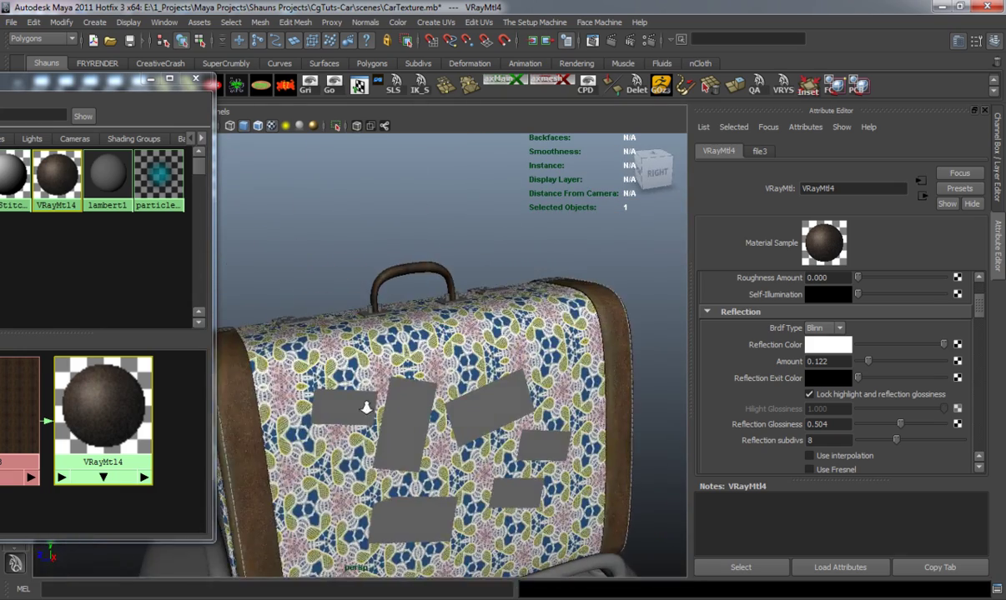
pyautogui.keyDown('alt'); pyautogui.moveTo(366, 406); pyautogui.dragTo(313, 401, button='right'); pyautogui.keyUp('alt')
pyautogui.keyDown('alt'); pyautogui.moveTo(313, 400); pyautogui.dragTo(379, 392); pyautogui.keyUp('alt')
pyautogui.moveTo(118, 88); pyautogui.dragTo(484, 15)
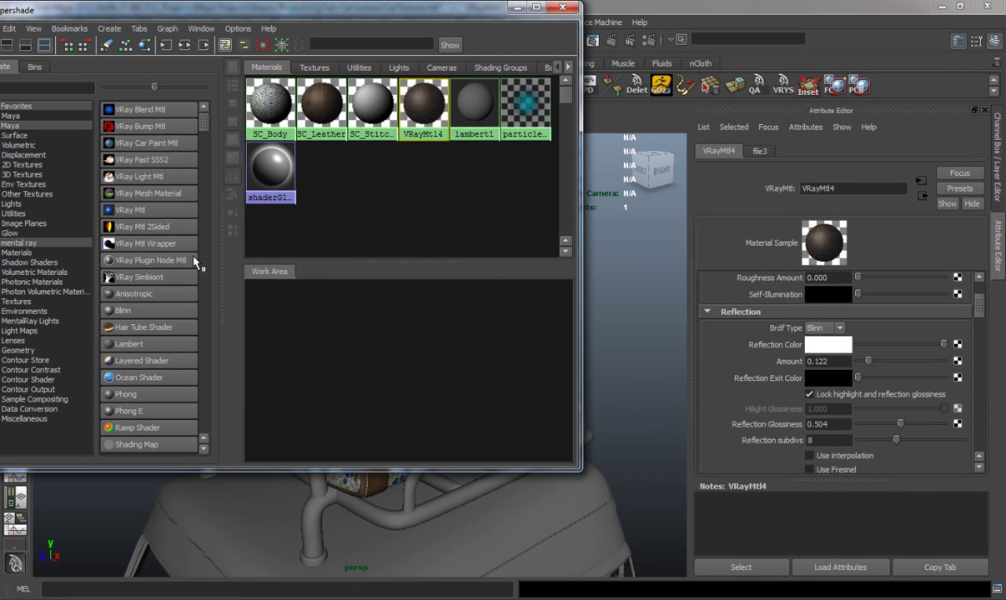
# Examine the untextured latches, handle plates and trim straps on top of the suitcase
pyautogui.moveTo(327, 13); pyautogui.dragTo(18, 88)
pyautogui.keyDown('alt'); pyautogui.moveTo(360, 321); pyautogui.dragTo(379, 347); pyautogui.keyUp('alt')
pyautogui.keyDown('alt'); pyautogui.moveTo(361, 277); pyautogui.dragTo(367, 332, button='middle'); pyautogui.keyUp('alt')
pyautogui.keyDown('alt'); pyautogui.moveTo(367, 332); pyautogui.dragTo(450, 334, button='right'); pyautogui.keyUp('alt')
pyautogui.keyDown('alt'); pyautogui.moveTo(417, 325); pyautogui.dragTo(523, 331); pyautogui.keyUp('alt')
pyautogui.keyDown('alt'); pyautogui.moveTo(501, 300); pyautogui.dragTo(546, 338, button='middle'); pyautogui.keyUp('alt')
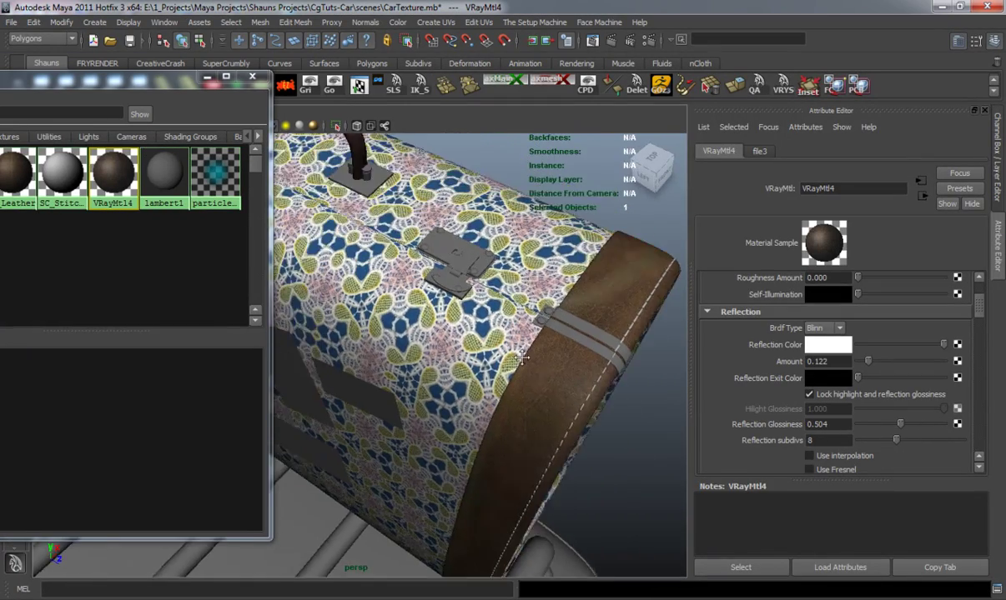
pyautogui.keyDown('alt'); pyautogui.moveTo(442, 321); pyautogui.dragTo(467, 308); pyautogui.keyUp('alt')
pyautogui.keyDown('alt'); pyautogui.moveTo(459, 310); pyautogui.dragTo(472, 310, button='right'); pyautogui.keyUp('alt')
pyautogui.keyDown('alt'); pyautogui.moveTo(606, 397); pyautogui.dragTo(467, 313); pyautogui.keyUp('alt')
# Create a new Blinn material and rename it GoldColor
pyautogui.moveTo(167, 77); pyautogui.dragTo(462, 64)
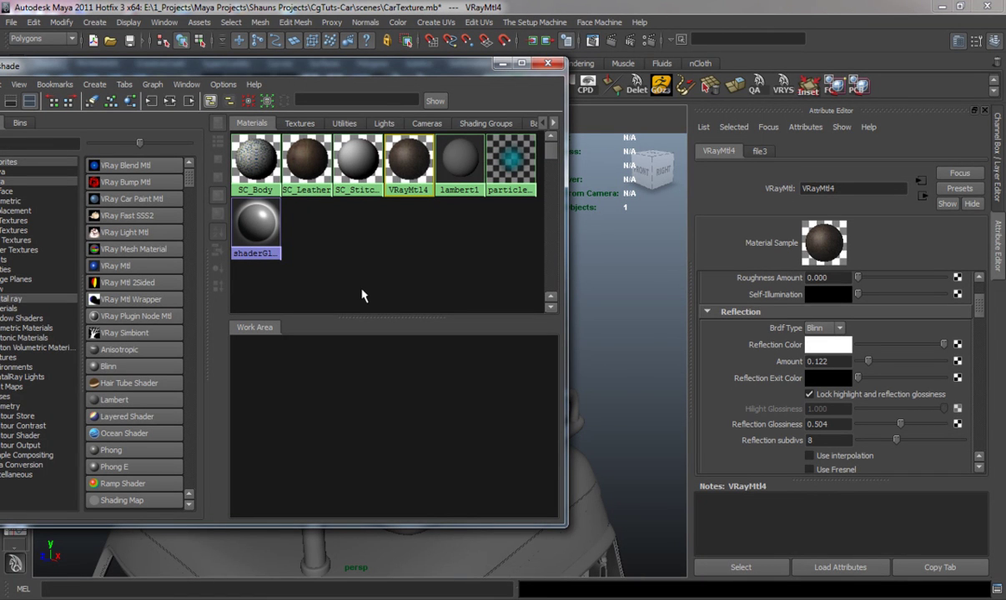
pyautogui.click(109, 366)
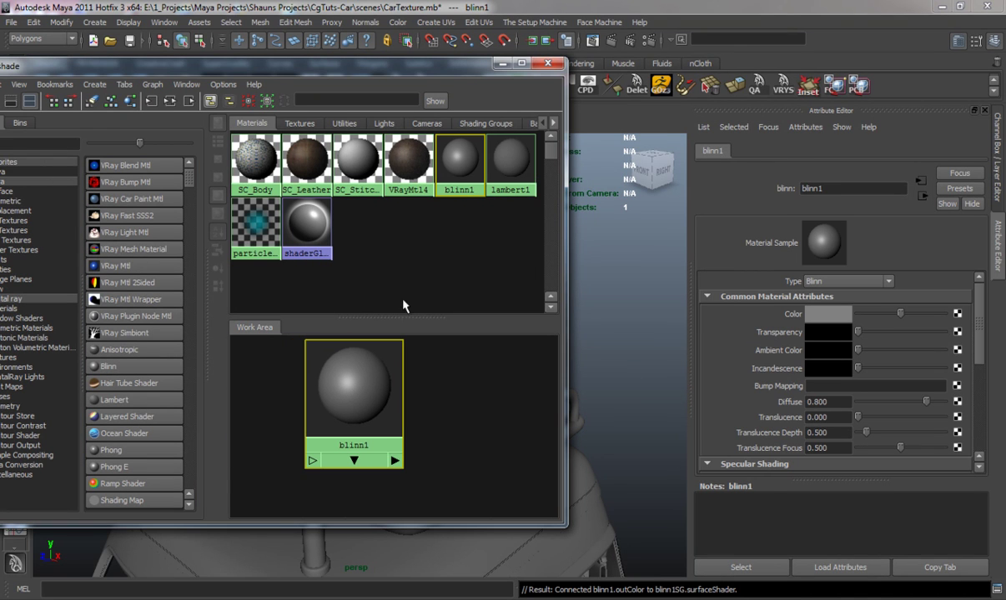
pyautogui.moveTo(365, 375); pyautogui.dragTo(350, 502, button='right')
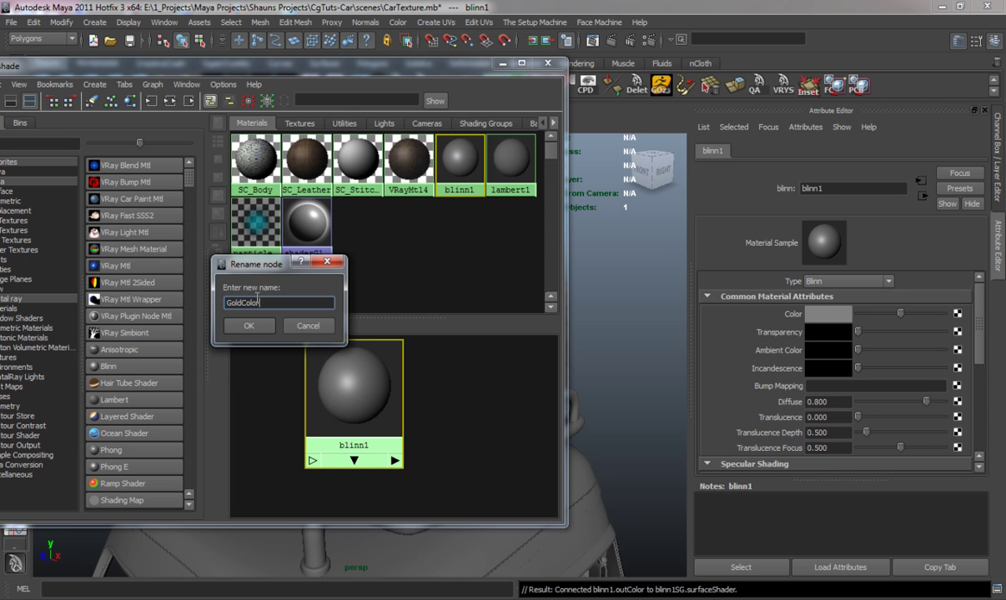
pyautogui.press('Return')
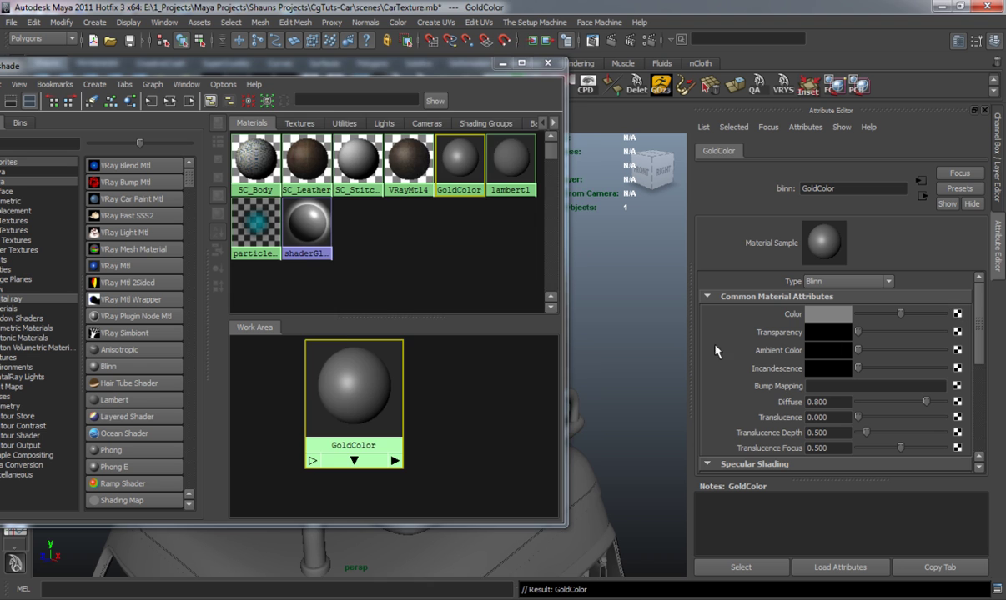
# Map GoldColor's Color to a file texture with Filter Type Off, using the image GoldColor.jpg
pyautogui.click(956, 313)
pyautogui.click(430, 250)
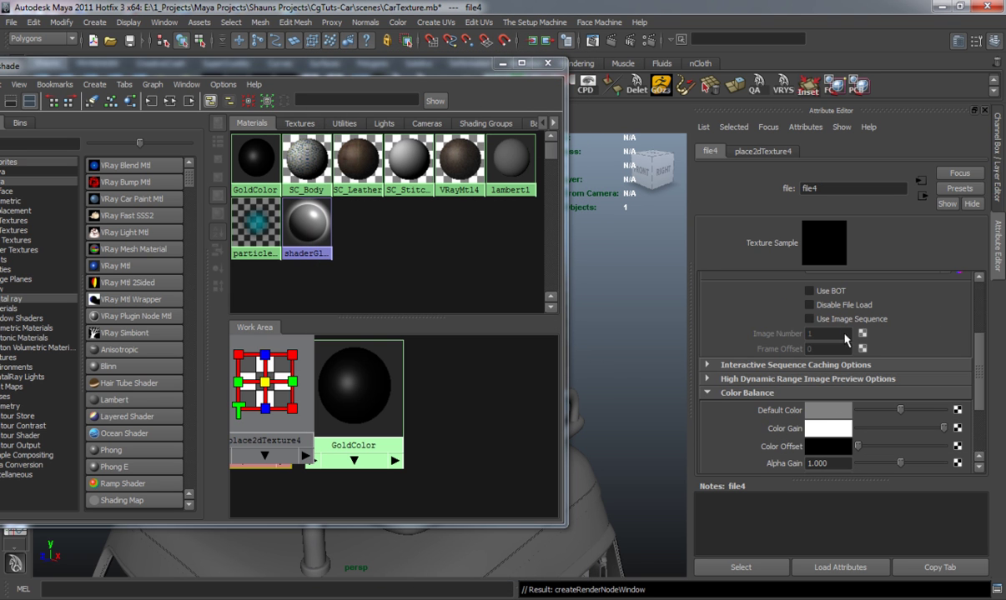
pyautogui.scroll(3, 846, 339)
pyautogui.click(852, 297)
pyautogui.click(830, 310)
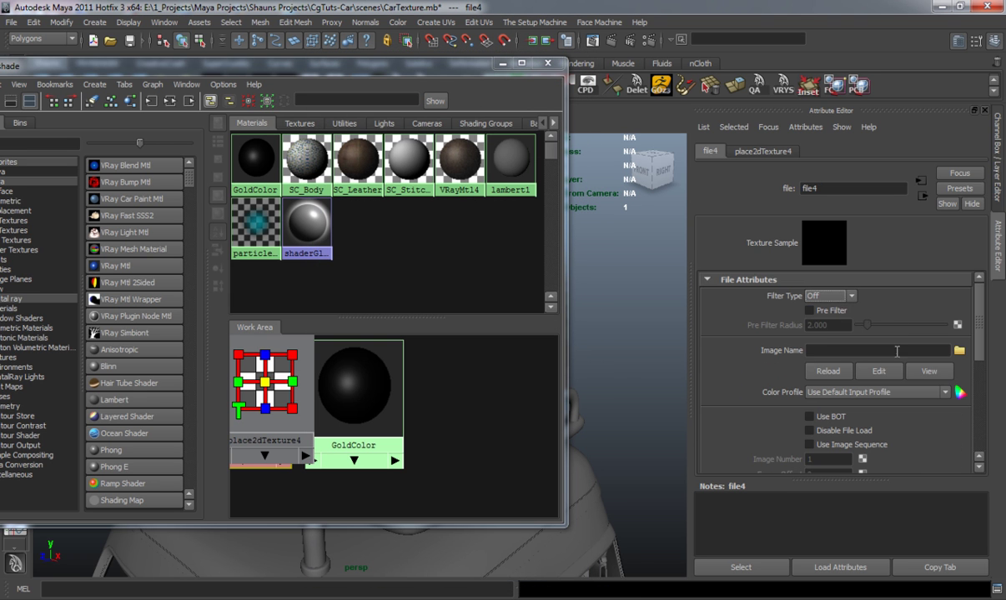
pyautogui.click(959, 350)
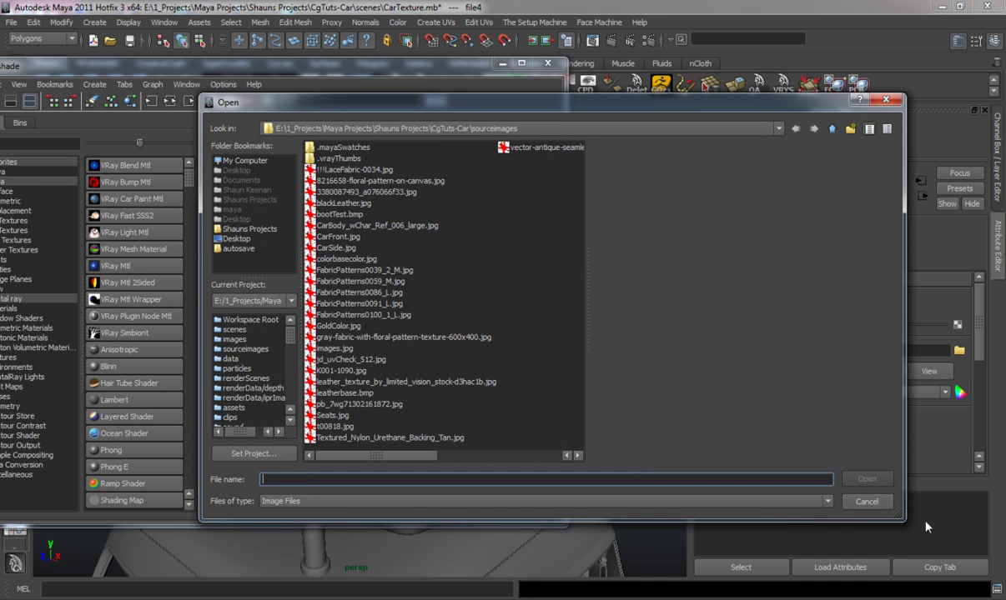
pyautogui.click(338, 326)
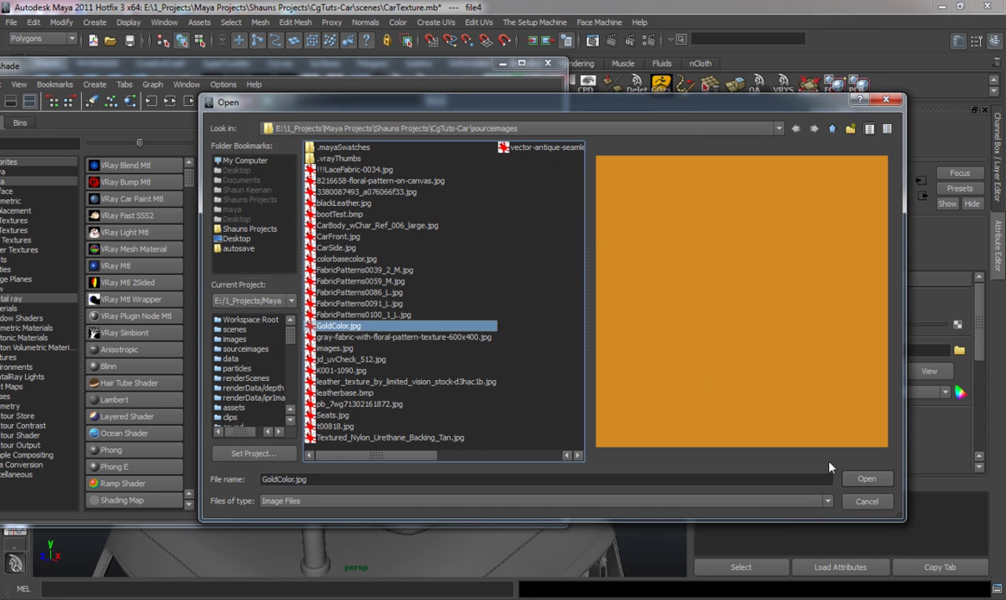
pyautogui.click(867, 482)
# Set the GoldColor material's Reflectivity to 0 and its Eccentricity to about 0.163
pyautogui.click(376, 367)
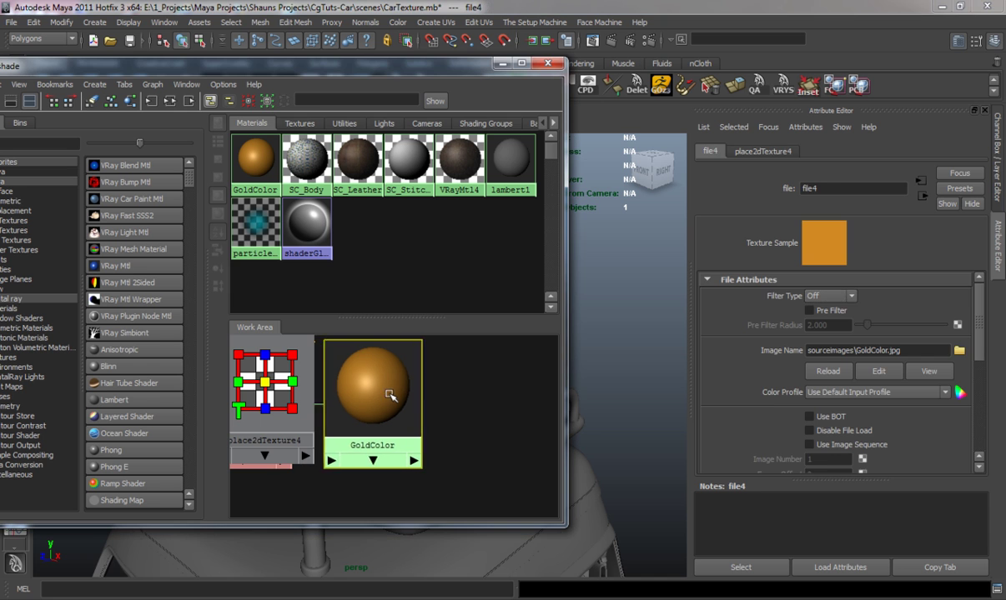
pyautogui.scroll(-5, 861, 404)
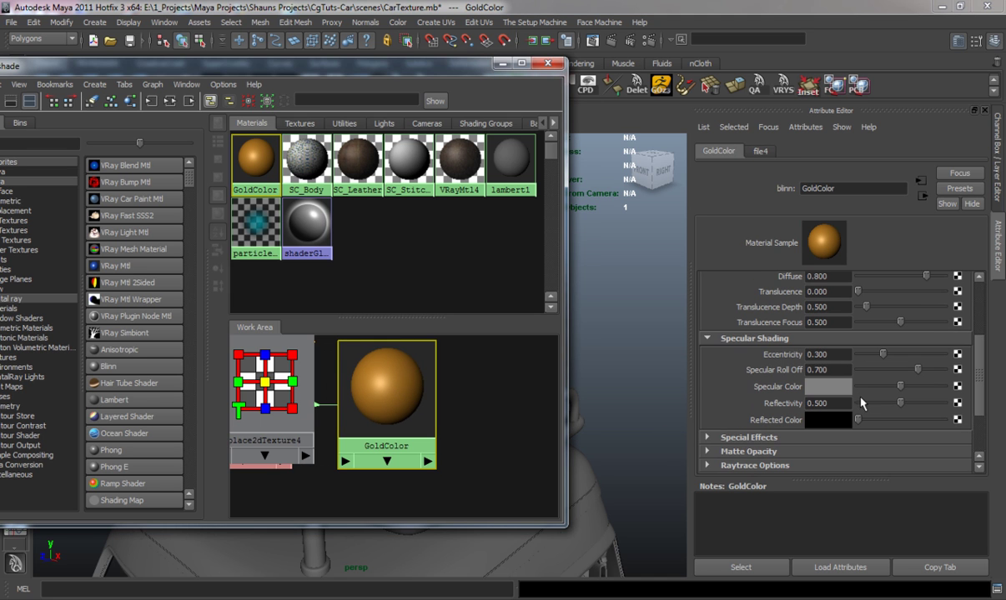
pyautogui.moveTo(899, 403); pyautogui.dragTo(813, 405)
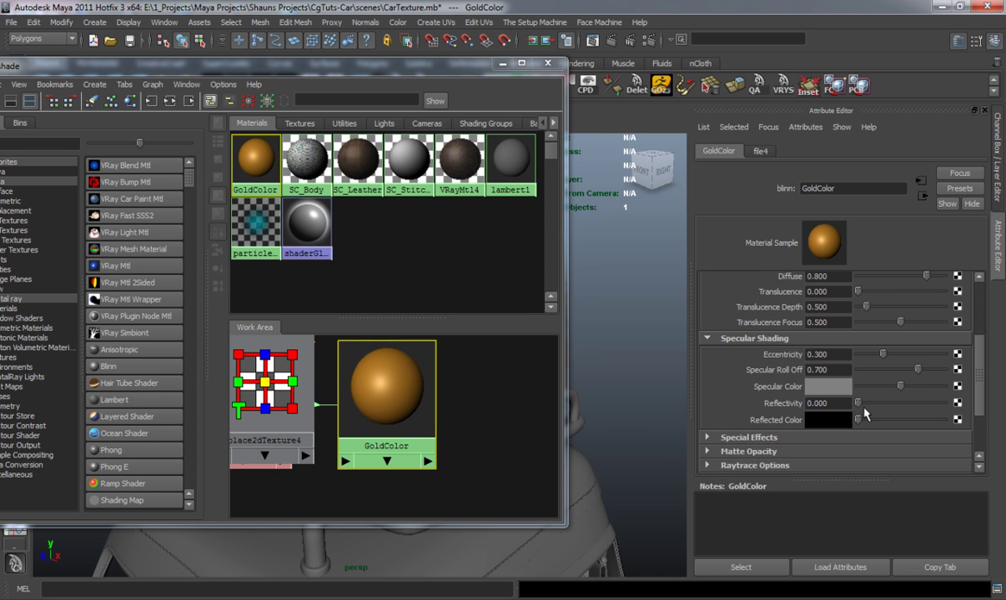
pyautogui.moveTo(882, 355); pyautogui.dragTo(872, 359)
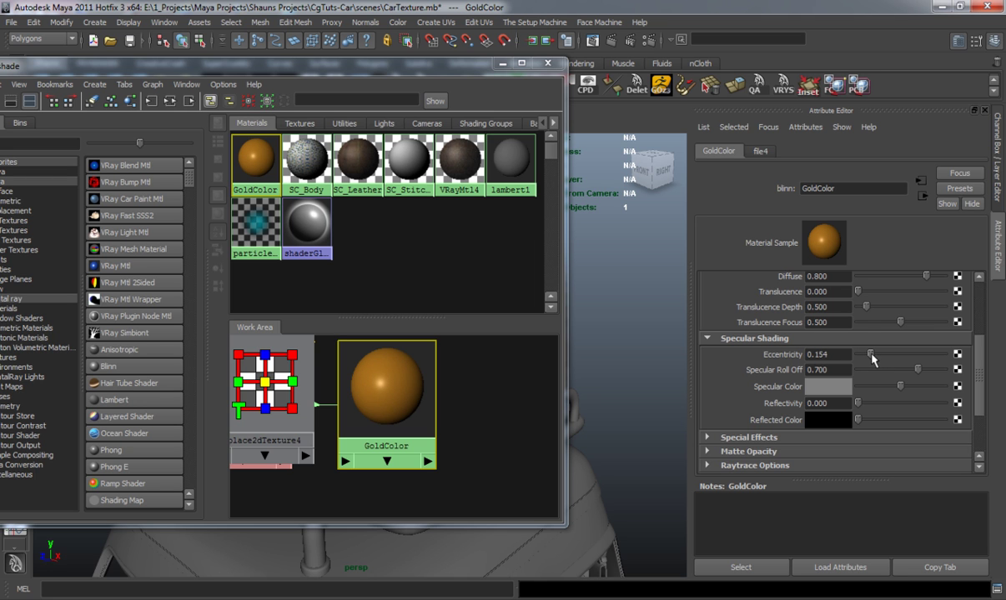
# Create a second Blinn material below GoldColor in an enlarged work area and make it fully transparent with white Transparency
pyautogui.click(11, 101)
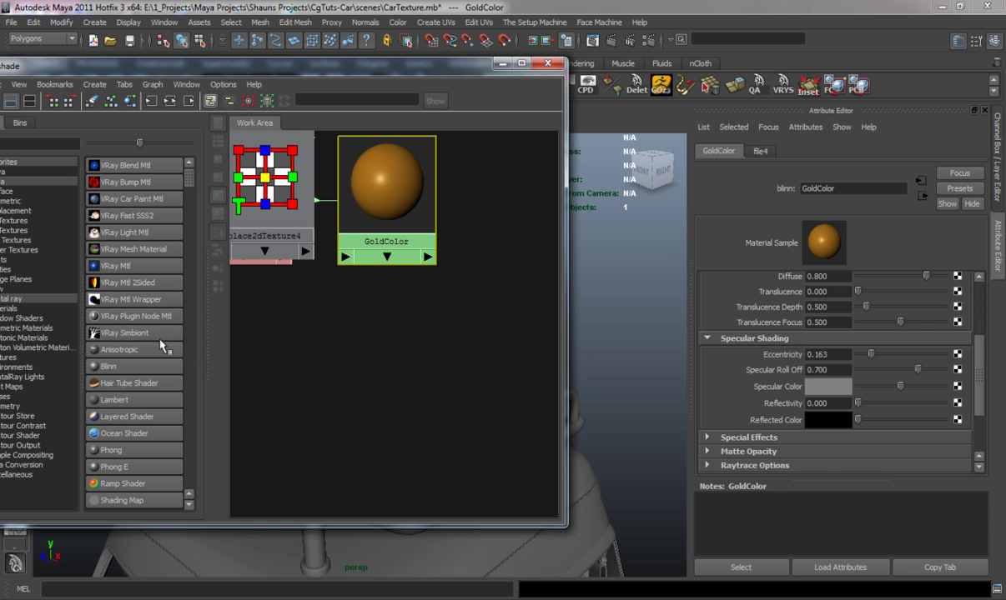
pyautogui.click(111, 367)
pyautogui.moveTo(291, 211); pyautogui.dragTo(442, 370)
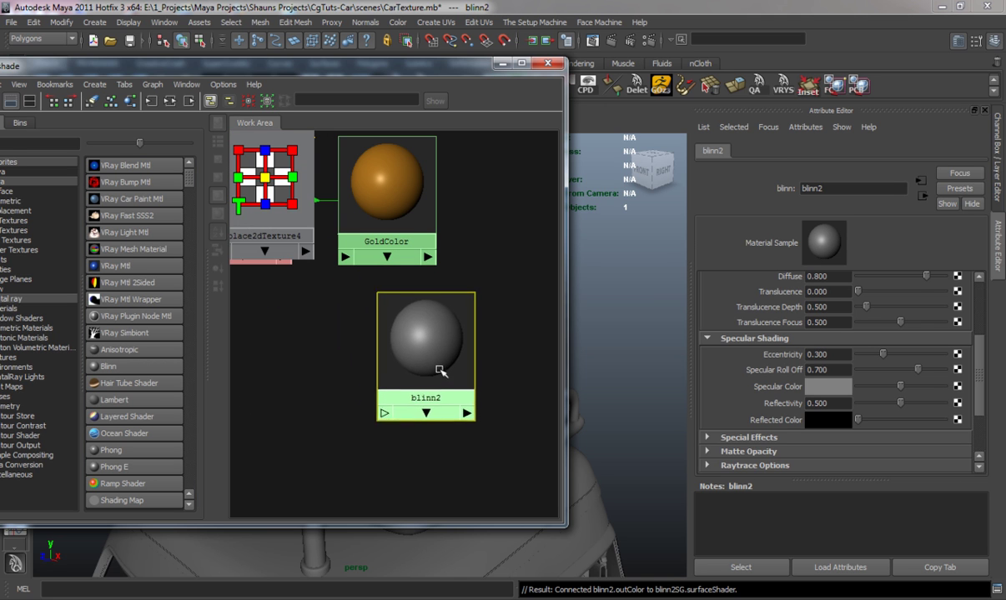
pyautogui.moveTo(895, 408); pyautogui.dragTo(916, 409)
pyautogui.scroll(3, 911, 399)
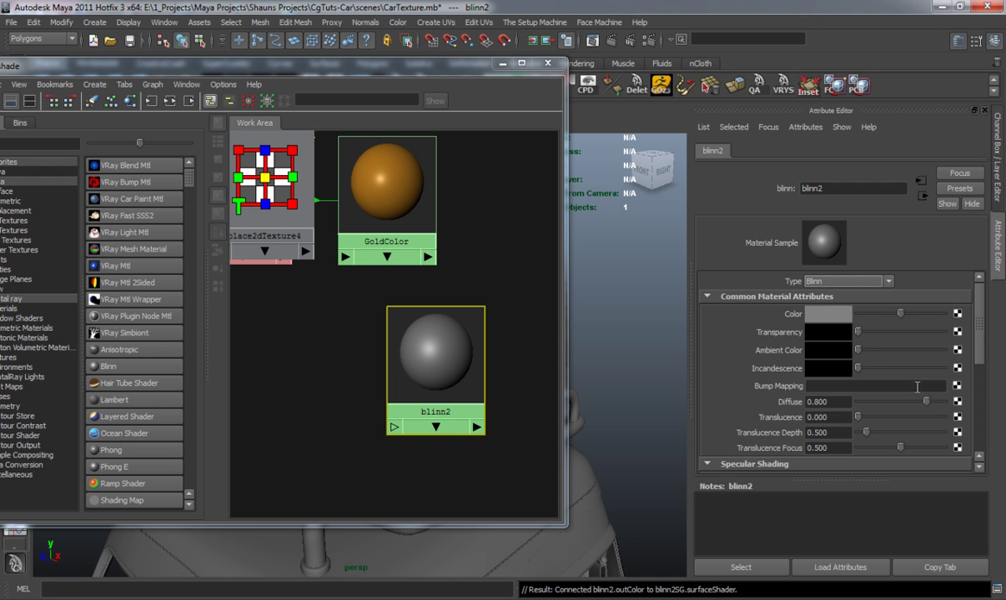
pyautogui.moveTo(858, 332); pyautogui.dragTo(943, 332)
pyautogui.moveTo(455, 351); pyautogui.dragTo(487, 334)
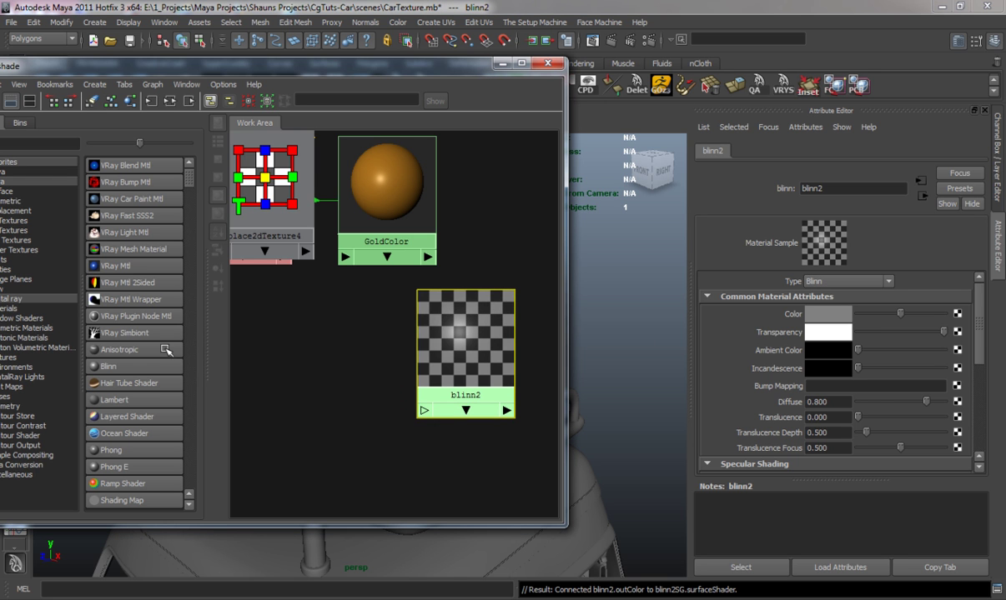
# Create a Layered Shader from GoldColor and blinn2, delete its default layer and put the transparent blinn2 layer first
pyautogui.click(141, 417)
pyautogui.moveTo(282, 327); pyautogui.dragTo(513, 466)
pyautogui.moveTo(383, 229); pyautogui.dragTo(747, 342, button='middle')
pyautogui.moveTo(465, 339); pyautogui.dragTo(742, 336, button='middle')
pyautogui.click(721, 366)
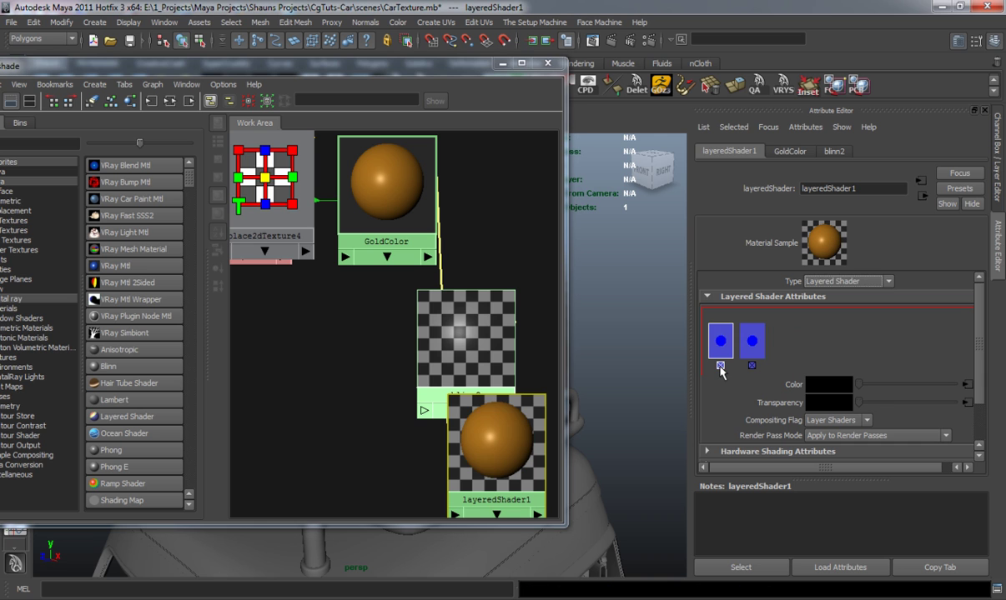
pyautogui.moveTo(722, 341); pyautogui.dragTo(782, 341, button='middle')
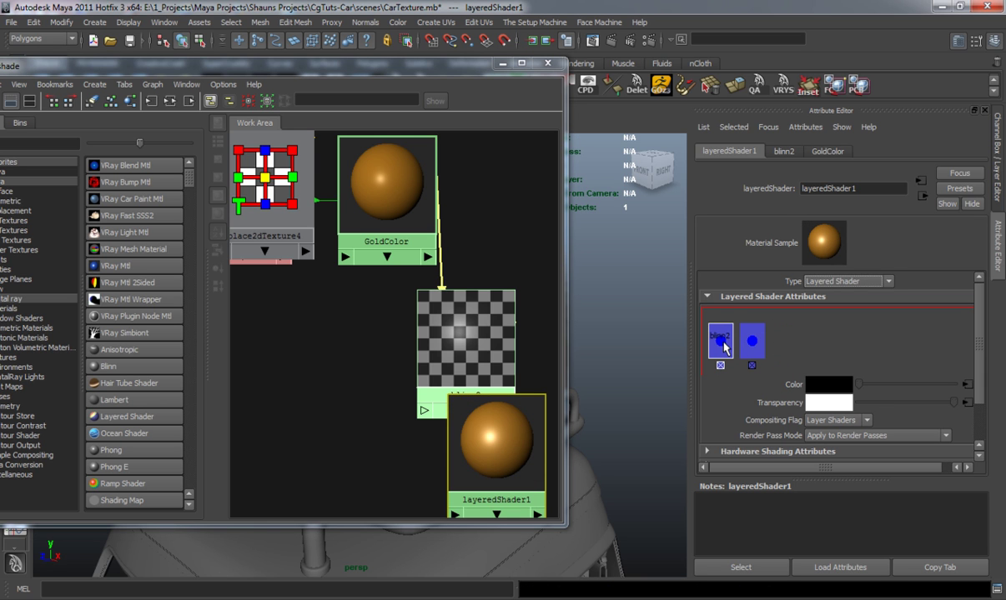
# Rename the blinn2 material as Transparent and arrange its node beside the layered shader
pyautogui.moveTo(458, 311); pyautogui.dragTo(429, 303)
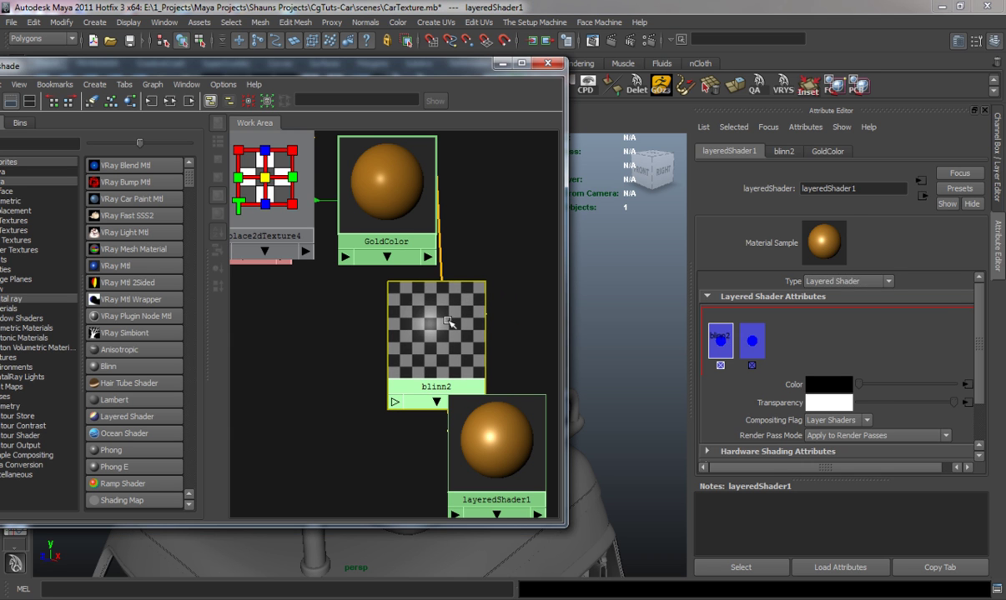
pyautogui.doubleClick(839, 189)
pyautogui.write('Trans')
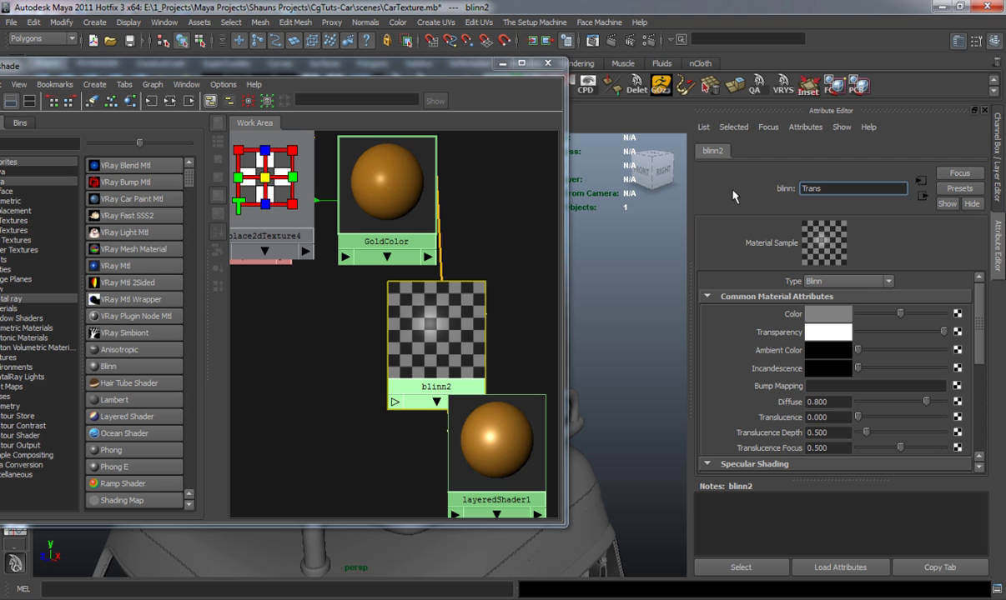
pyautogui.write('parent')
pyautogui.press('Return')
pyautogui.moveTo(519, 432); pyautogui.dragTo(510, 431)
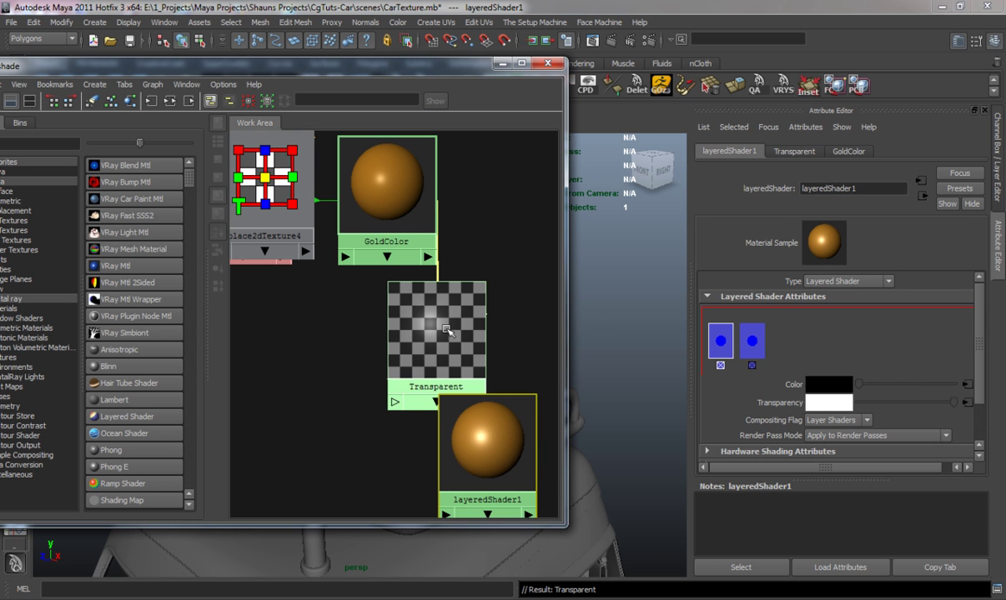
# Select the two parallel trim straps that cross the leather edge on top of the suitcase
pyautogui.moveTo(438, 68); pyautogui.dragTo(136, 101)
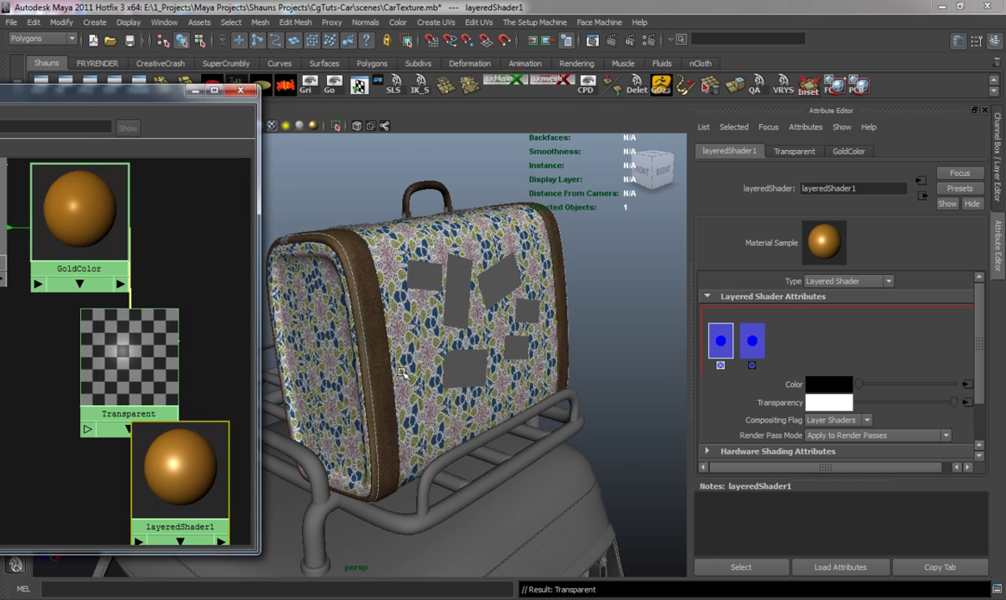
pyautogui.keyDown('alt'); pyautogui.moveTo(380, 354); pyautogui.dragTo(438, 399); pyautogui.keyUp('alt')
pyautogui.scroll(5, 406, 323)
pyautogui.scroll(3, 406, 323)
pyautogui.keyDown('alt'); pyautogui.moveTo(407, 324); pyautogui.dragTo(434, 367, button='middle'); pyautogui.keyUp('alt')
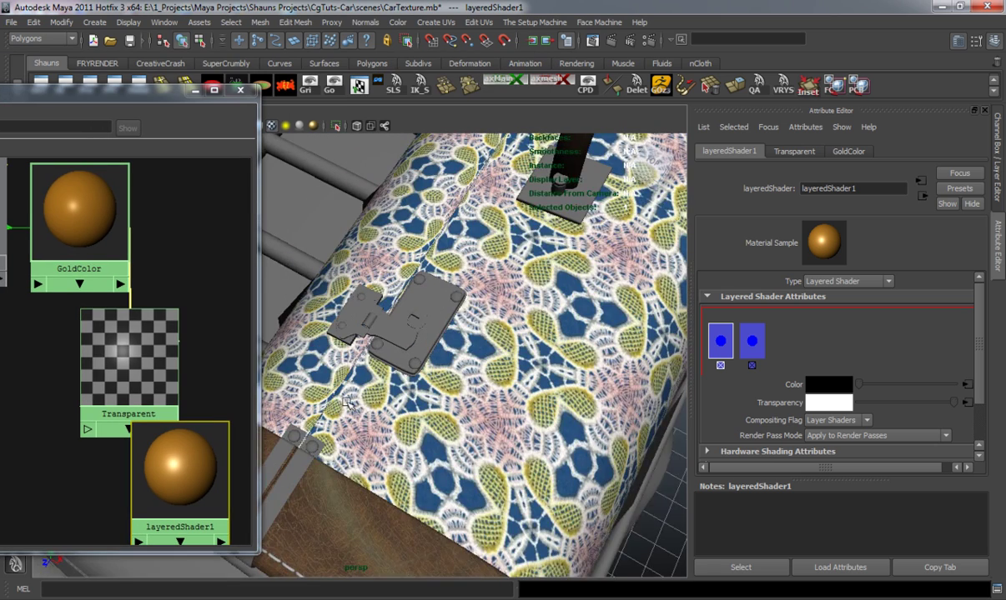
pyautogui.keyDown('alt'); pyautogui.moveTo(346, 403); pyautogui.dragTo(388, 407); pyautogui.keyUp('alt')
pyautogui.click(383, 426)
pyautogui.keyDown('shift'); pyautogui.click(428, 431); pyautogui.keyUp('shift')
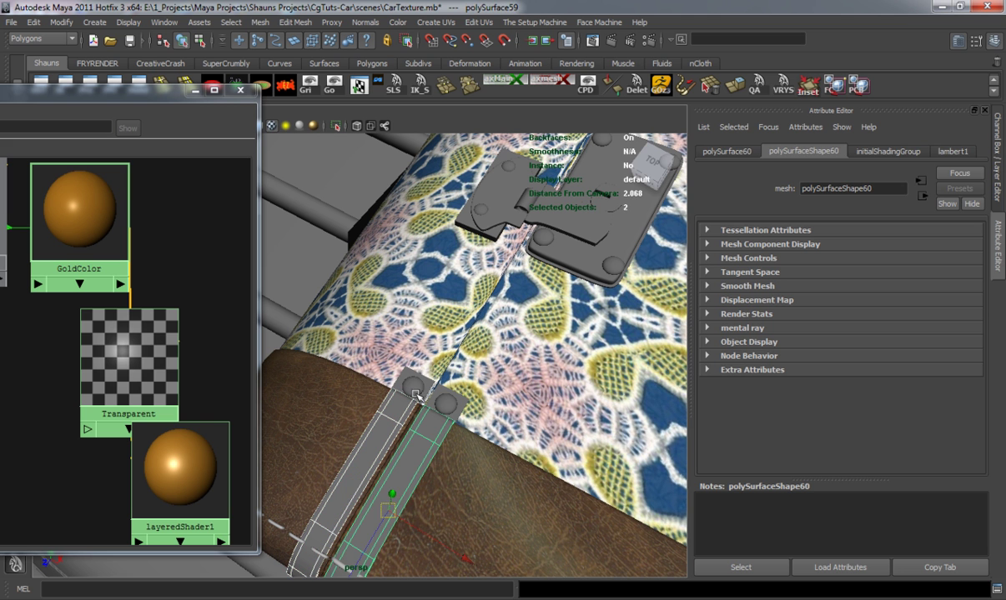
# Add the two rivets and the two small end plates of the trim straps to the selection
pyautogui.keyDown('shift'); pyautogui.click(413, 387); pyautogui.keyUp('shift')
pyautogui.click(449, 398)
pyautogui.press('f')
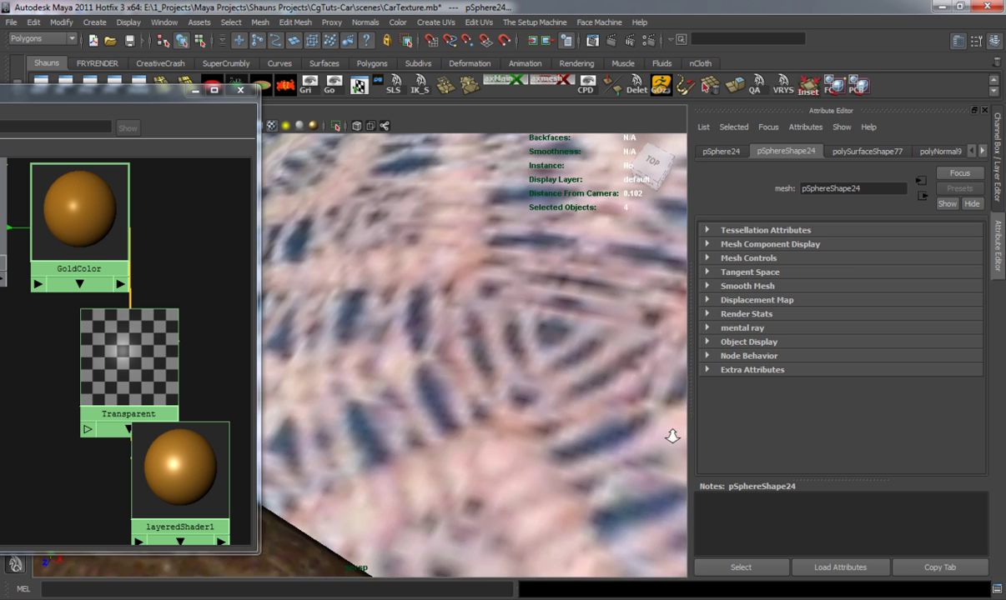
pyautogui.keyDown('shift'); pyautogui.click(316, 373); pyautogui.keyUp('shift')
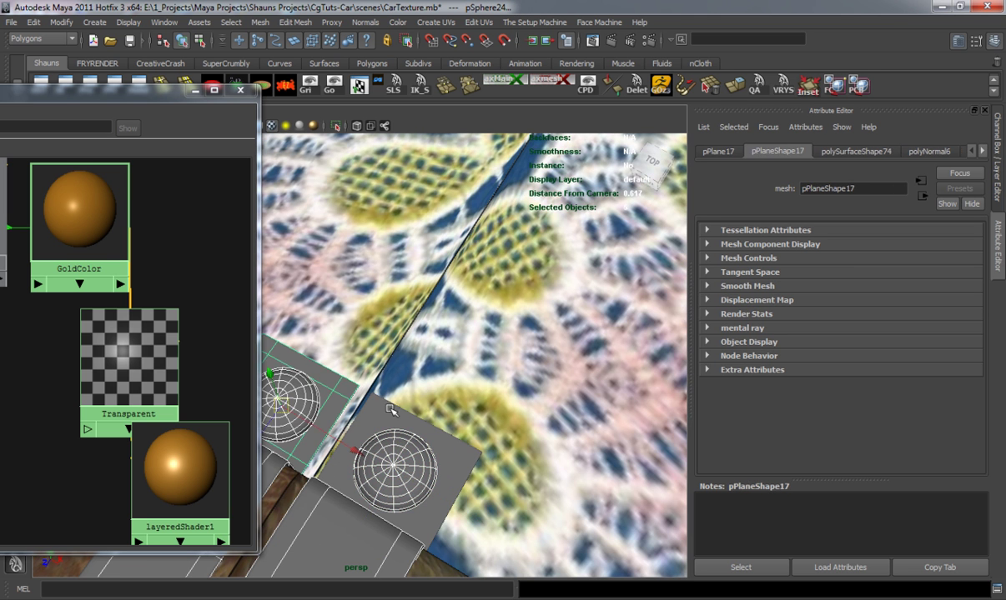
pyautogui.keyDown('shift'); pyautogui.click(411, 417); pyautogui.keyUp('shift')
# Add the latch's smaller half to the selection: hinge plate, base plate, hinge cylinder and both rivets
pyautogui.scroll(-5, 439, 314)
pyautogui.keyDown('alt'); pyautogui.moveTo(440, 313); pyautogui.dragTo(400, 384, button='middle'); pyautogui.keyUp('alt')
pyautogui.keyDown('alt'); pyautogui.moveTo(444, 338); pyautogui.dragTo(411, 370); pyautogui.keyUp('alt')
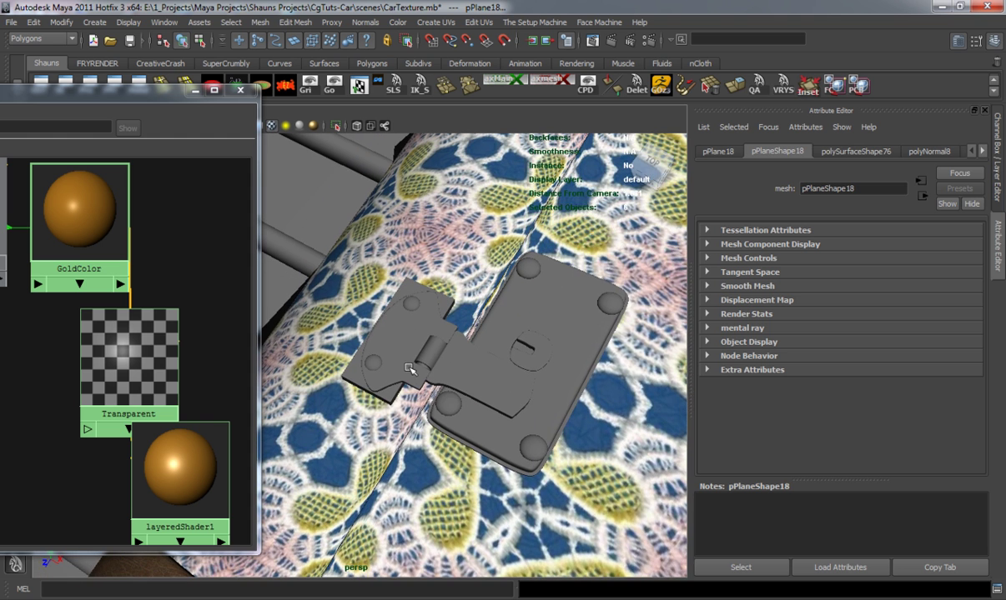
pyautogui.scroll(5, 398, 358)
pyautogui.click(428, 346)
pyautogui.click(391, 371)
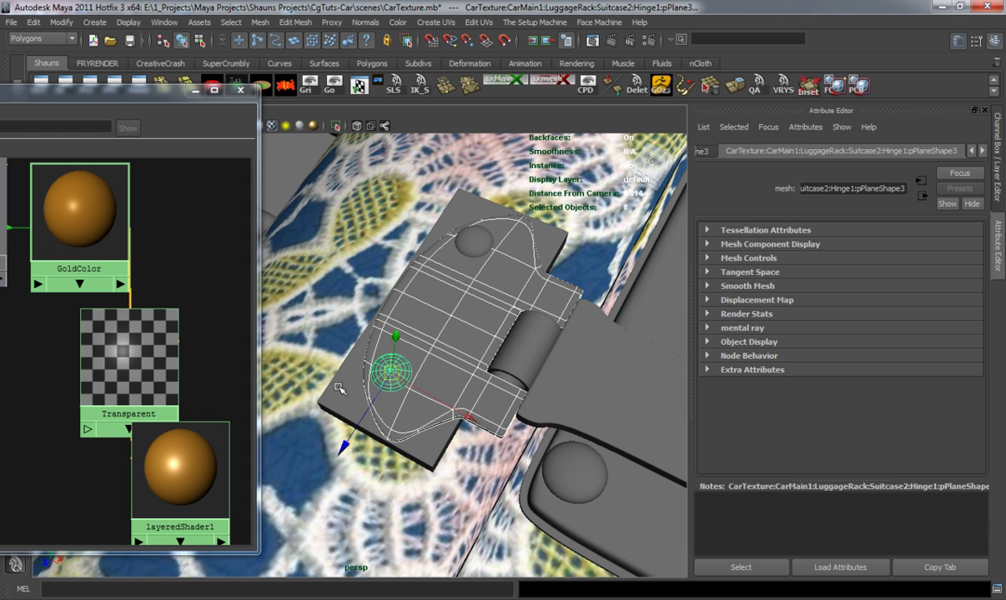
pyautogui.keyDown('shift'); pyautogui.click(506, 410); pyautogui.keyUp('shift')
pyautogui.scroll(-5, 507, 410)
pyautogui.keyDown('alt'); pyautogui.moveTo(463, 421); pyautogui.dragTo(418, 428, button='middle'); pyautogui.keyUp('alt')
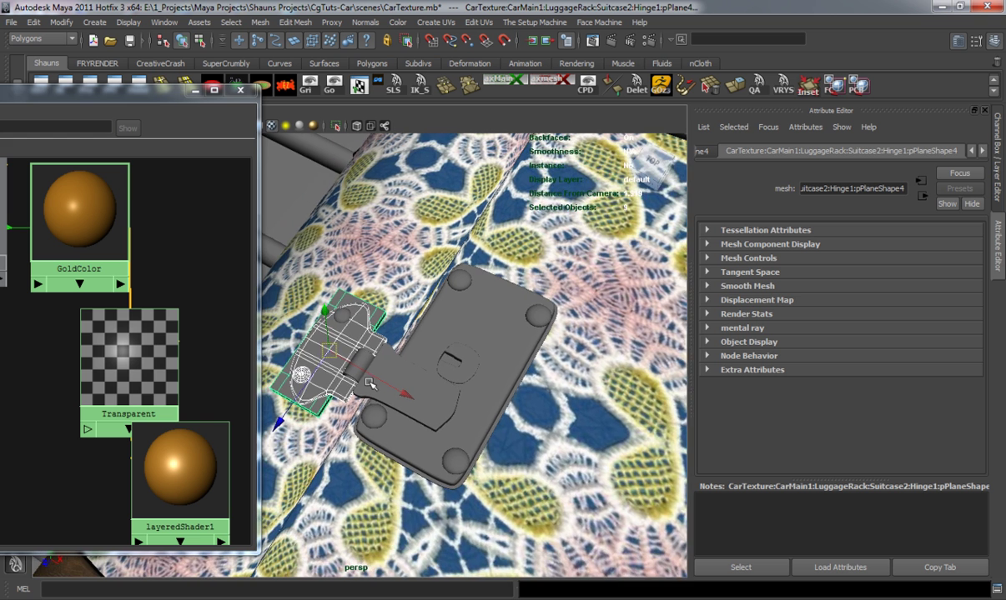
pyautogui.scroll(5, 359, 377)
pyautogui.keyDown('shift'); pyautogui.click(364, 351); pyautogui.keyUp('shift')
pyautogui.keyDown('shift'); pyautogui.click(324, 264); pyautogui.keyUp('shift')
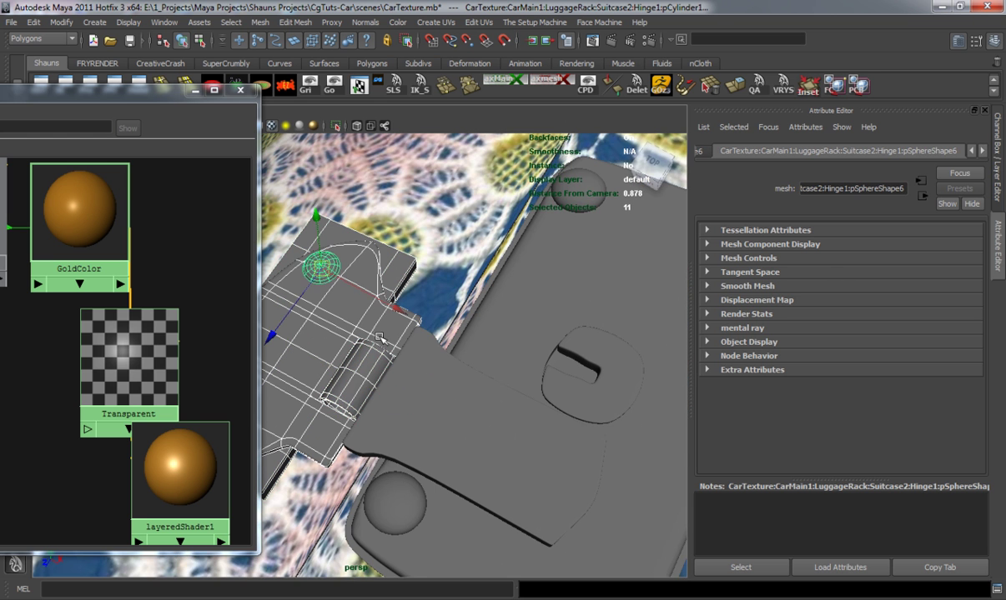
# Add the latch's larger half to the selection: clasp flap, large base plate, keyhole disc and four corner rivets
pyautogui.scroll(-5, 488, 427)
pyautogui.keyDown('alt'); pyautogui.moveTo(476, 414); pyautogui.dragTo(455, 402, button='middle'); pyautogui.keyUp('alt')
pyautogui.scroll(5, 415, 401)
pyautogui.keyDown('shift'); pyautogui.click(399, 401); pyautogui.keyUp('shift')
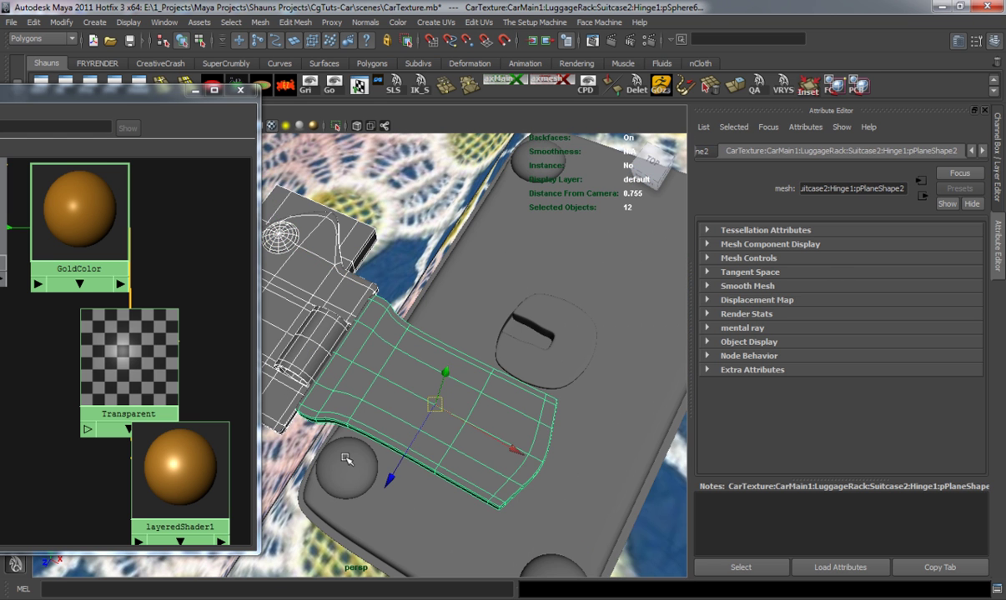
pyautogui.keyDown('shift'); pyautogui.click(328, 435); pyautogui.keyUp('shift')
pyautogui.keyDown('shift'); pyautogui.click(542, 349); pyautogui.keyUp('shift')
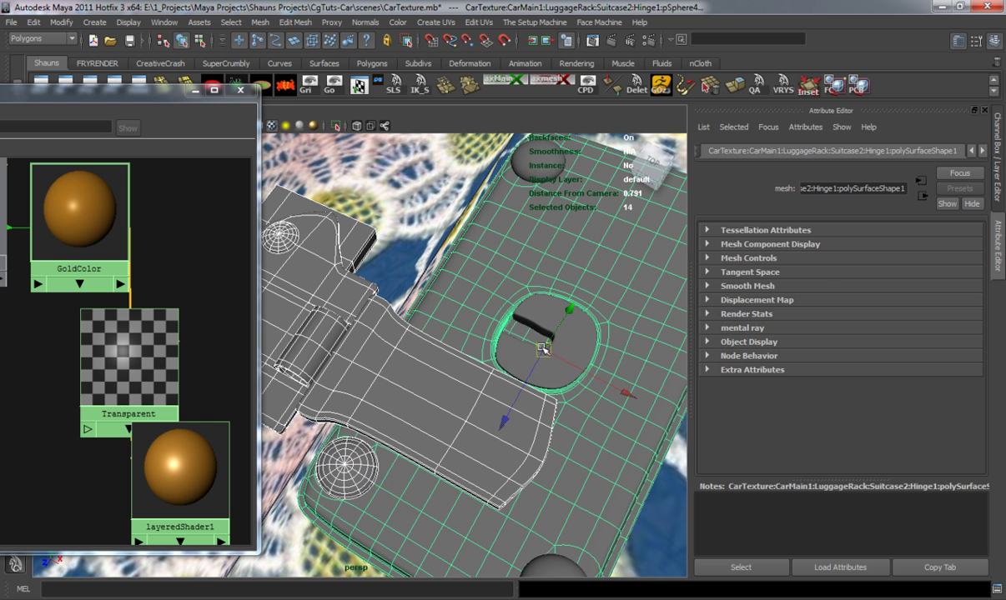
pyautogui.keyDown('shift'); pyautogui.click(536, 296); pyautogui.keyUp('shift')
pyautogui.keyDown('shift'); pyautogui.click(538, 157); pyautogui.keyUp('shift')
pyautogui.scroll(-5, 511, 344)
pyautogui.keyDown('alt'); pyautogui.moveTo(509, 343); pyautogui.dragTo(492, 331, button='middle'); pyautogui.keyUp('alt')
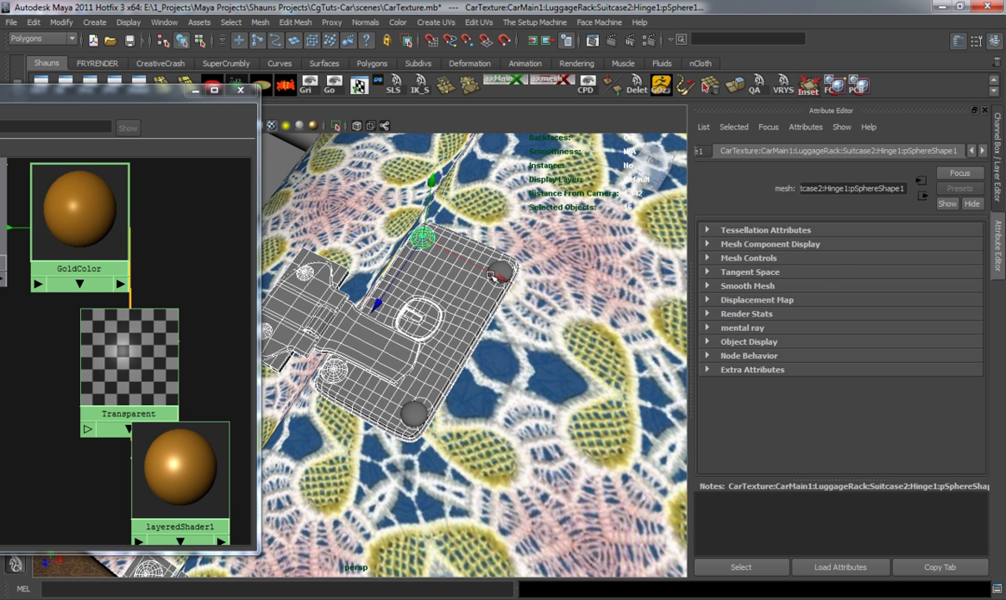
pyautogui.keyDown('shift'); pyautogui.click(497, 273); pyautogui.keyUp('shift')
pyautogui.keyDown('shift'); pyautogui.click(415, 414); pyautogui.keyUp('shift')
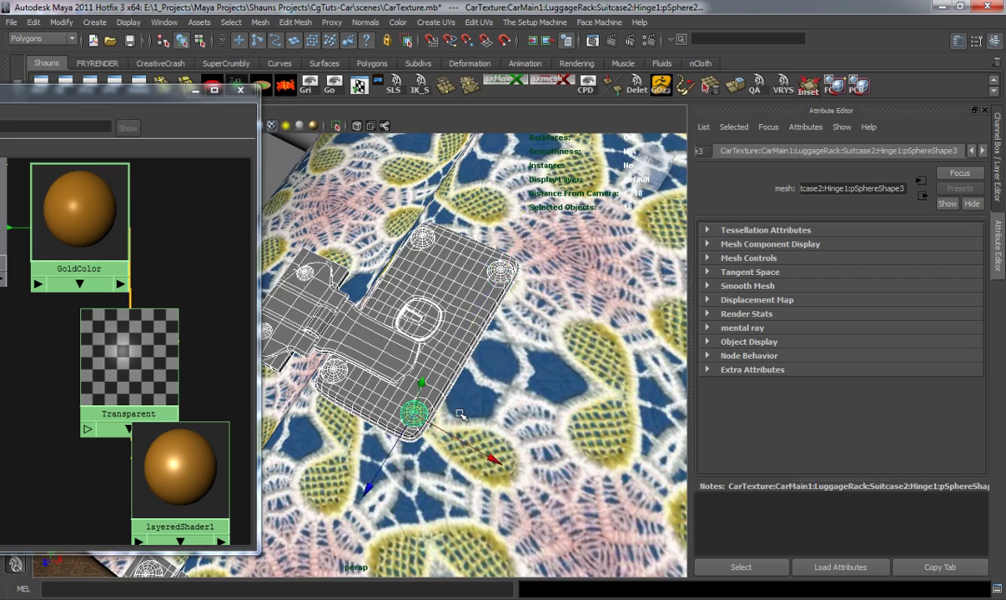
pyautogui.press('f')
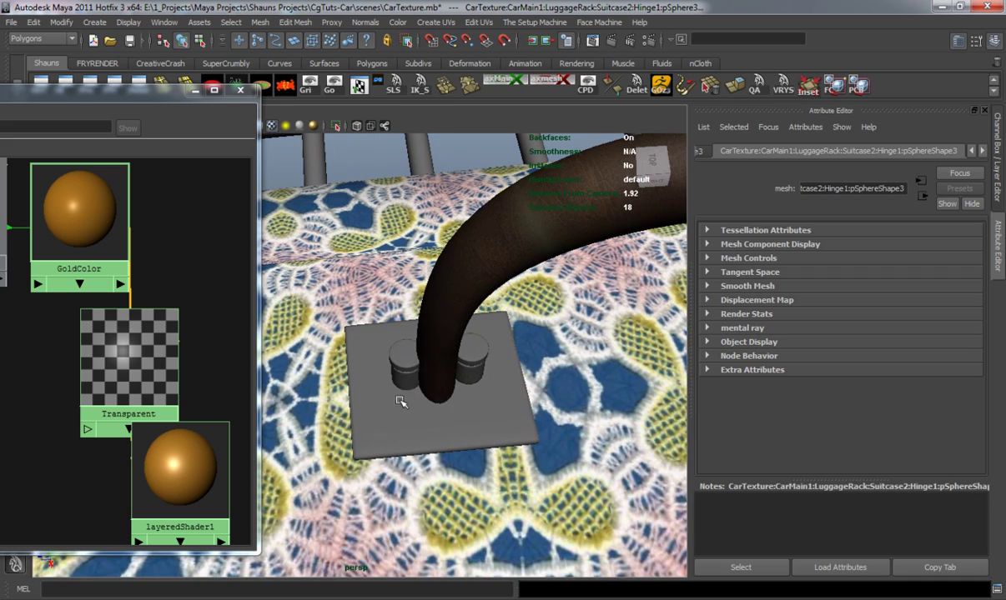
# Add the base plate and two rivets at each end of the suitcase handle to the selection
pyautogui.click(408, 364)
pyautogui.keyDown('shift'); pyautogui.click(472, 355); pyautogui.keyUp('shift')
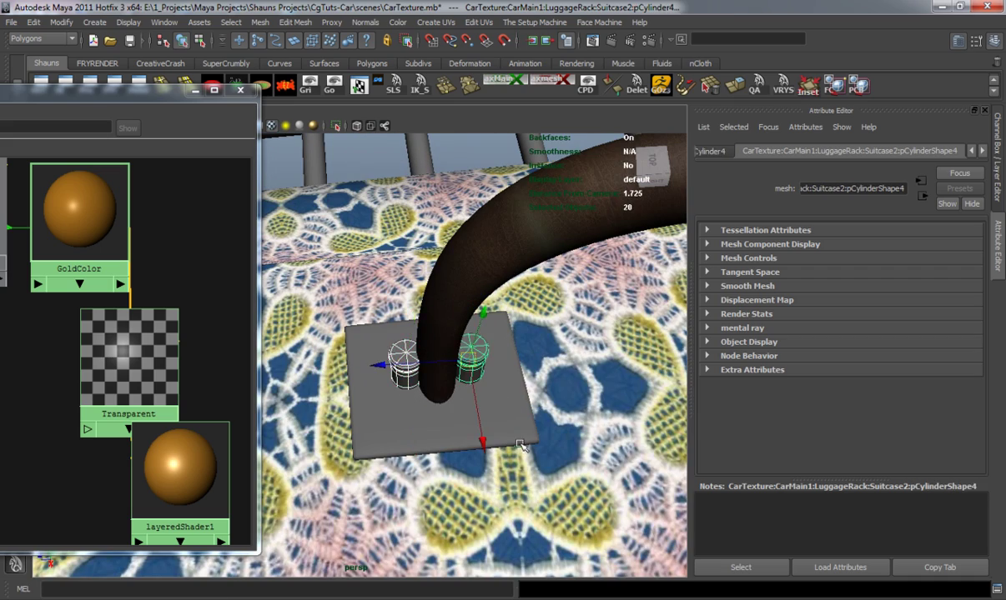
pyautogui.keyDown('shift'); pyautogui.click(517, 442); pyautogui.keyUp('shift')
pyautogui.keyDown('alt'); pyautogui.moveTo(517, 442); pyautogui.dragTo(396, 413, button='right'); pyautogui.keyUp('alt')
pyautogui.keyDown('alt'); pyautogui.moveTo(516, 410); pyautogui.dragTo(317, 425, button='middle'); pyautogui.keyUp('alt')
pyautogui.keyDown('alt'); pyautogui.moveTo(317, 425); pyautogui.dragTo(438, 429, button='right'); pyautogui.keyUp('alt')
pyautogui.keyDown('shift'); pyautogui.click(433, 344); pyautogui.keyUp('shift')
pyautogui.keyDown('shift'); pyautogui.click(491, 330); pyautogui.keyUp('shift')
pyautogui.keyDown('shift'); pyautogui.click(528, 413); pyautogui.keyUp('shift')
# Add the second latch's smaller half to the selection: both rivets, base plate, hinge plate and hinge cylinder
pyautogui.keyDown('alt'); pyautogui.moveTo(500, 394); pyautogui.dragTo(397, 385, button='right'); pyautogui.keyUp('alt')
pyautogui.keyDown('alt'); pyautogui.moveTo(467, 373); pyautogui.dragTo(358, 374, button='middle'); pyautogui.keyUp('alt')
pyautogui.keyDown('alt'); pyautogui.moveTo(359, 374); pyautogui.dragTo(412, 371, button='right'); pyautogui.keyUp('alt')
pyautogui.keyDown('alt'); pyautogui.moveTo(434, 388); pyautogui.dragTo(460, 399); pyautogui.keyUp('alt')
pyautogui.keyDown('alt'); pyautogui.moveTo(460, 399); pyautogui.dragTo(510, 405, button='right'); pyautogui.keyUp('alt')
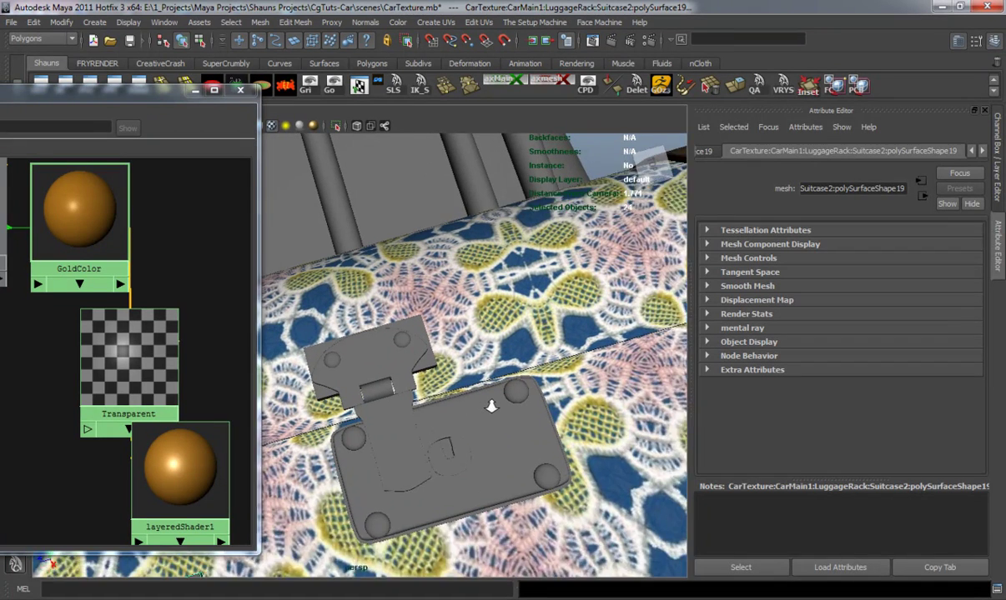
pyautogui.keyDown('shift'); pyautogui.click(326, 361); pyautogui.keyUp('shift')
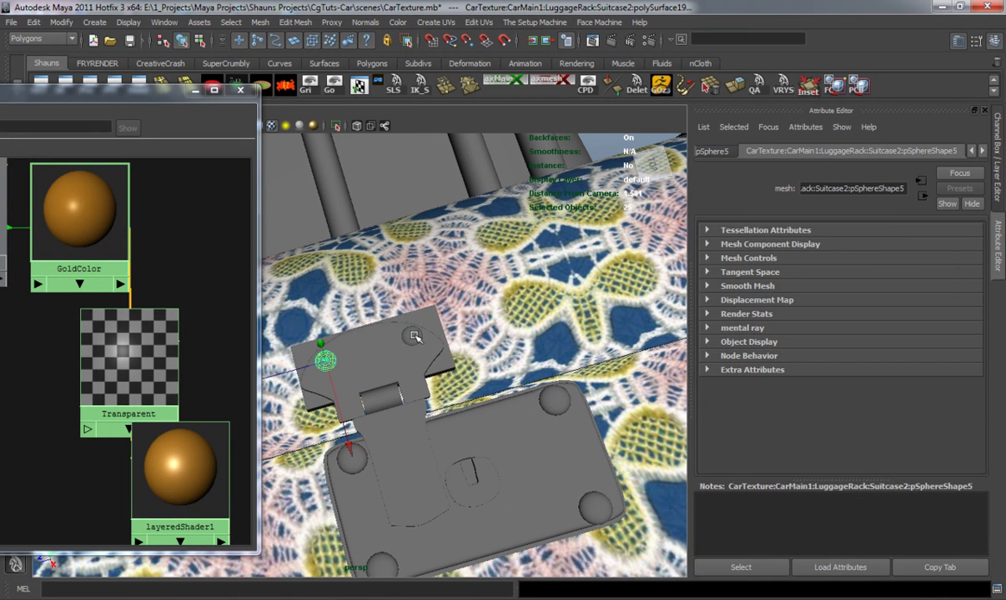
pyautogui.keyDown('shift'); pyautogui.click(412, 336); pyautogui.keyUp('shift')
pyautogui.keyDown('shift'); pyautogui.click(296, 352); pyautogui.keyUp('shift')
pyautogui.keyDown('shift'); pyautogui.click(336, 331); pyautogui.keyUp('shift')
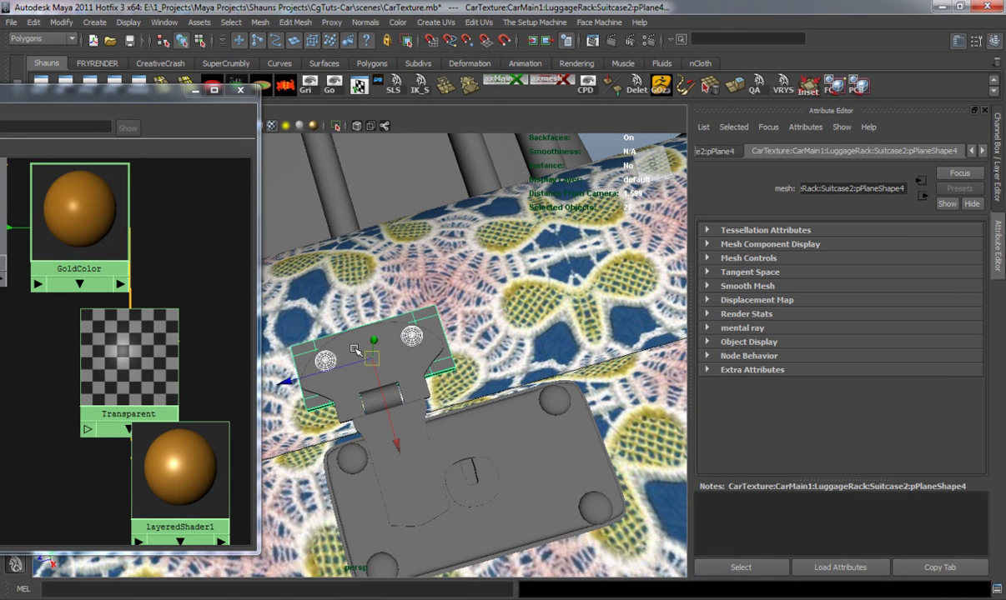
pyautogui.keyDown('shift'); pyautogui.click(370, 404); pyautogui.keyUp('shift')
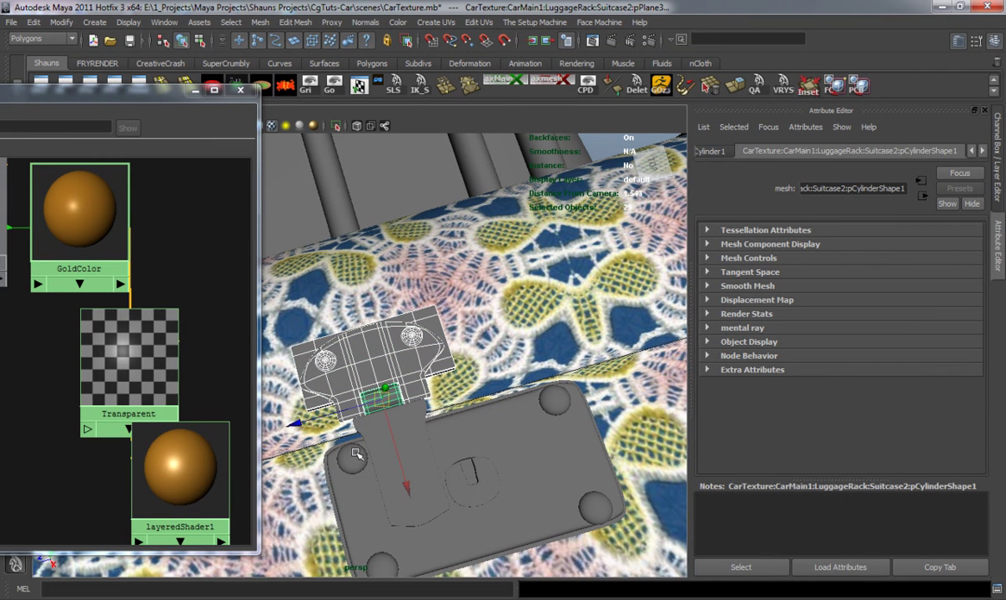
# Add the second latch's larger half to the selection: four corner rivets, keyhole disc, clasp flap and large base plate
pyautogui.keyDown('shift'); pyautogui.click(353, 455); pyautogui.keyUp('shift')
pyautogui.keyDown('shift'); pyautogui.click(384, 561); pyautogui.keyUp('shift')
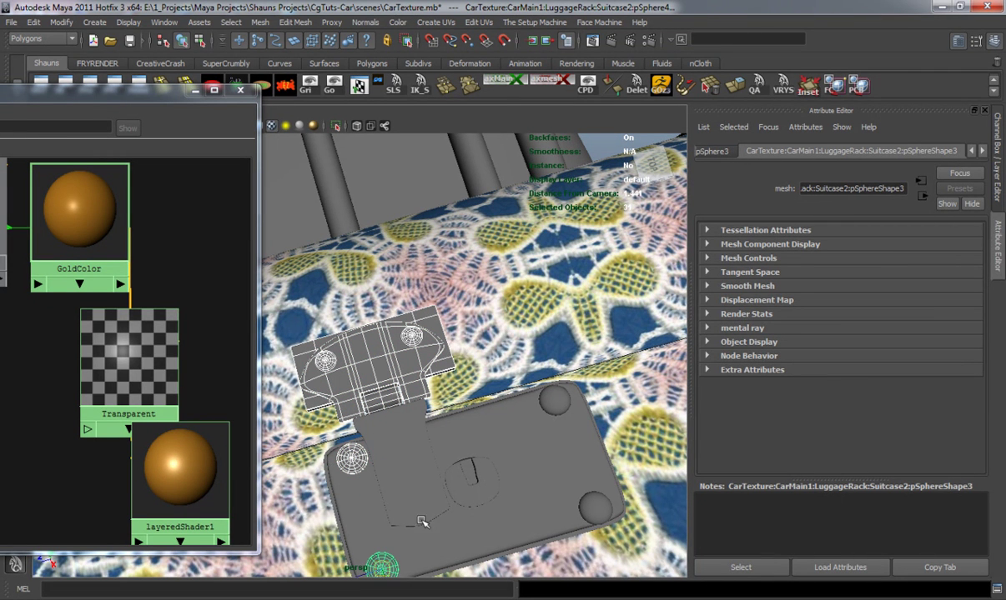
pyautogui.keyDown('shift'); pyautogui.click(473, 476); pyautogui.keyUp('shift')
pyautogui.keyDown('shift'); pyautogui.click(400, 465); pyautogui.keyUp('shift')
pyautogui.keyDown('shift'); pyautogui.click(560, 402); pyautogui.keyUp('shift')
pyautogui.keyDown('shift'); pyautogui.click(590, 502); pyautogui.keyUp('shift')
pyautogui.scroll(-8, 414, 417)
pyautogui.keyDown('alt'); pyautogui.moveTo(415, 421); pyautogui.dragTo(454, 399, button='middle'); pyautogui.keyUp('alt')
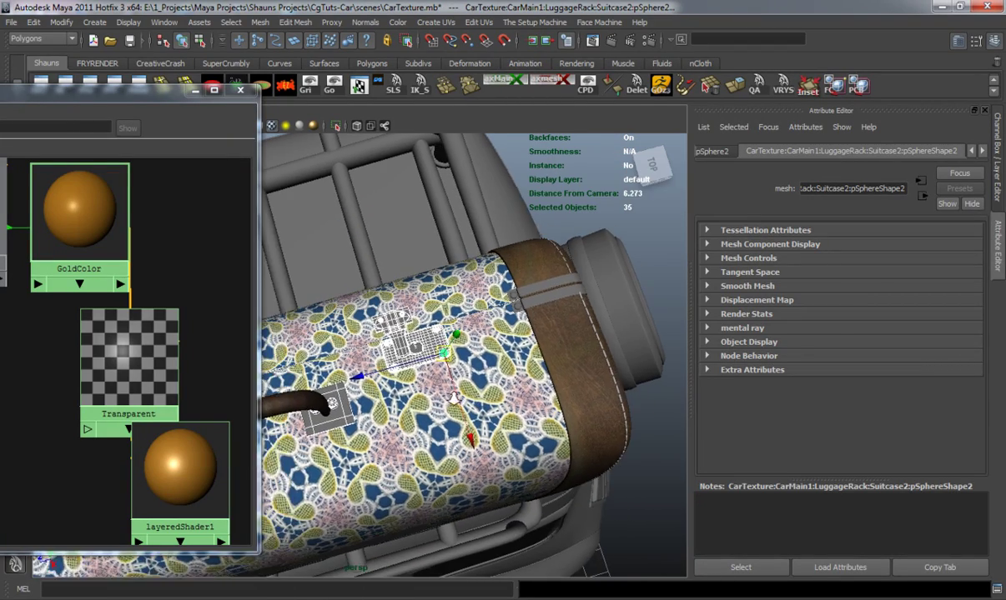
pyautogui.keyDown('alt'); pyautogui.moveTo(454, 398); pyautogui.dragTo(513, 352, button='right'); pyautogui.keyUp('alt')
pyautogui.keyDown('shift'); pyautogui.click(460, 342); pyautogui.keyUp('shift')
# Add the other leather edge's two parallel trim straps, with their rivets and small end plates, to the selection
pyautogui.keyDown('alt'); pyautogui.moveTo(548, 372); pyautogui.dragTo(366, 418, button='middle'); pyautogui.keyUp('alt')
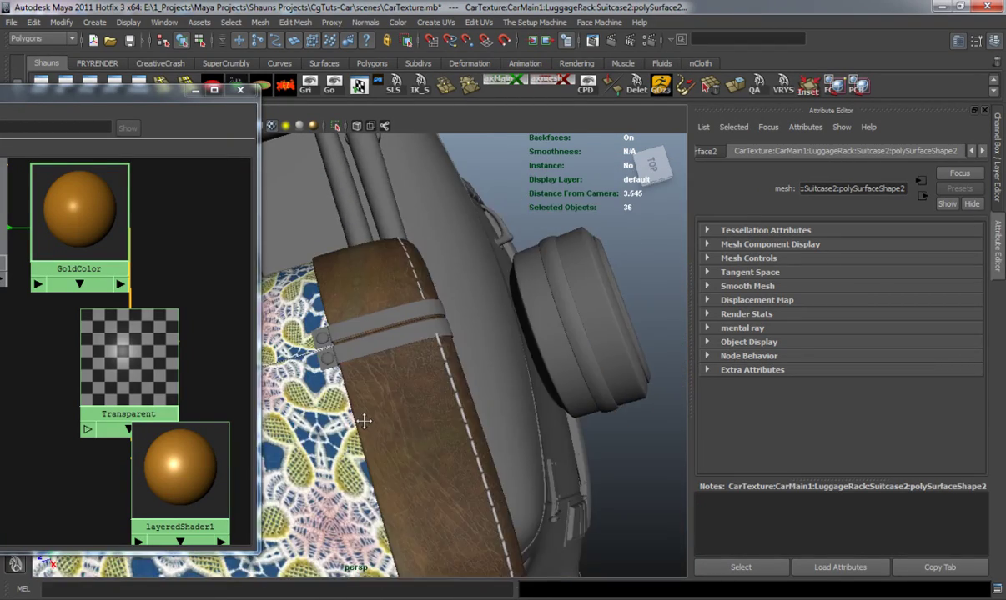
pyautogui.keyDown('alt'); pyautogui.moveTo(366, 417); pyautogui.dragTo(393, 411, button='right'); pyautogui.keyUp('alt')
pyautogui.keyDown('alt'); pyautogui.moveTo(393, 411); pyautogui.dragTo(436, 423, button='middle'); pyautogui.keyUp('alt')
pyautogui.keyDown('alt'); pyautogui.moveTo(436, 423); pyautogui.dragTo(556, 418, button='right'); pyautogui.keyUp('alt')
pyautogui.keyDown('shift'); pyautogui.click(388, 288); pyautogui.keyUp('shift')
pyautogui.keyDown('shift'); pyautogui.click(327, 313); pyautogui.keyUp('shift')
pyautogui.keyDown('shift'); pyautogui.click(352, 410); pyautogui.keyUp('shift')
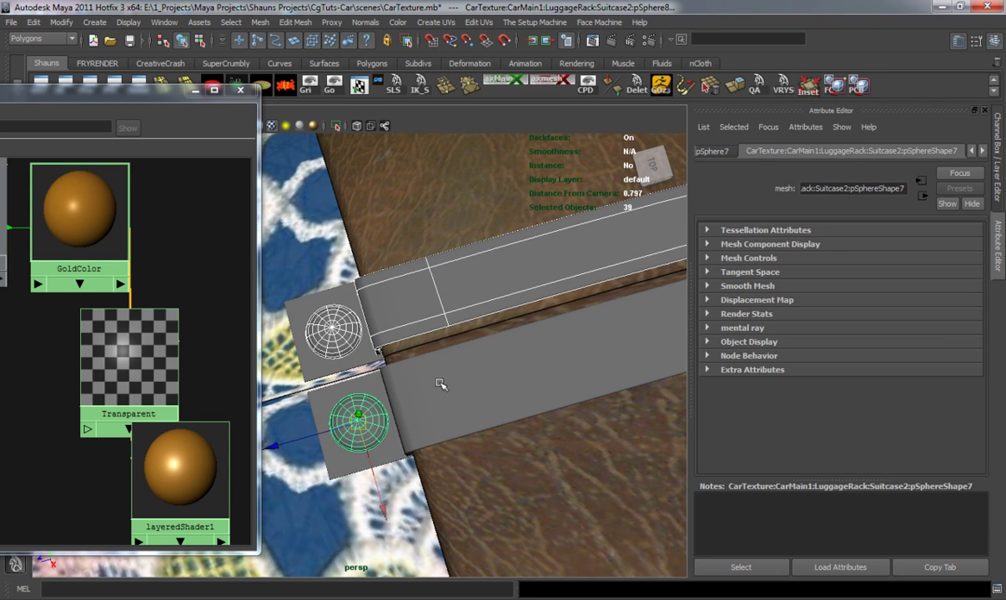
pyautogui.keyDown('shift'); pyautogui.click(441, 384); pyautogui.keyUp('shift')
pyautogui.keyDown('shift'); pyautogui.click(287, 298); pyautogui.keyUp('shift')
pyautogui.keyDown('shift'); pyautogui.click(321, 402); pyautogui.keyUp('shift')
# Assign the layeredShader1 material to the selected metal hardware, clear the selection and inspect the suitcase from several sides
pyautogui.moveTo(177, 447); pyautogui.dragTo(202, 348, button='right')
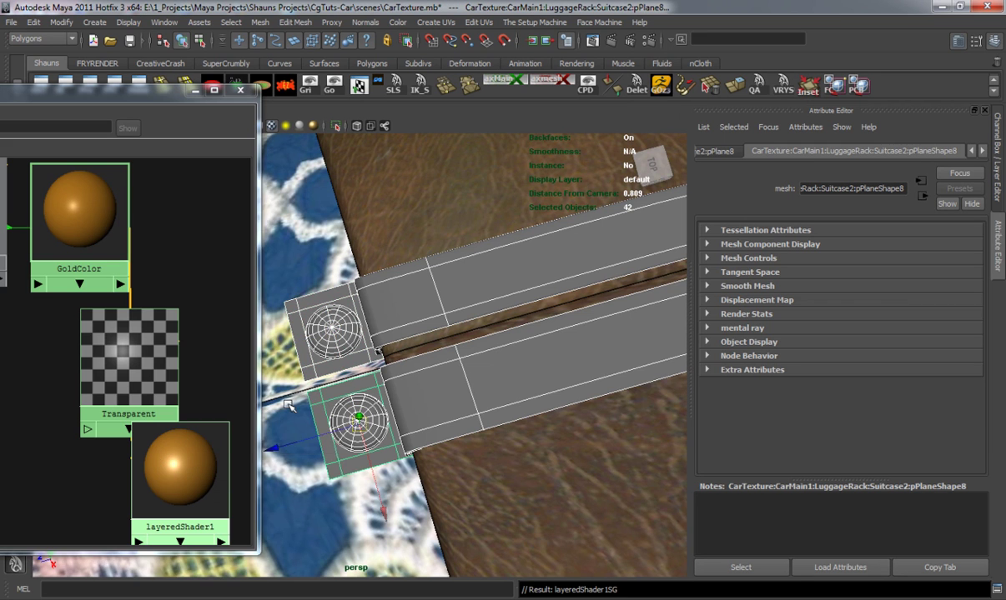
pyautogui.scroll(-8, 386, 418)
pyautogui.keyDown('alt'); pyautogui.moveTo(386, 417); pyautogui.dragTo(552, 359); pyautogui.keyUp('alt')
pyautogui.click(579, 349)
pyautogui.keyDown('alt'); pyautogui.moveTo(440, 424); pyautogui.dragTo(509, 407); pyautogui.keyUp('alt')
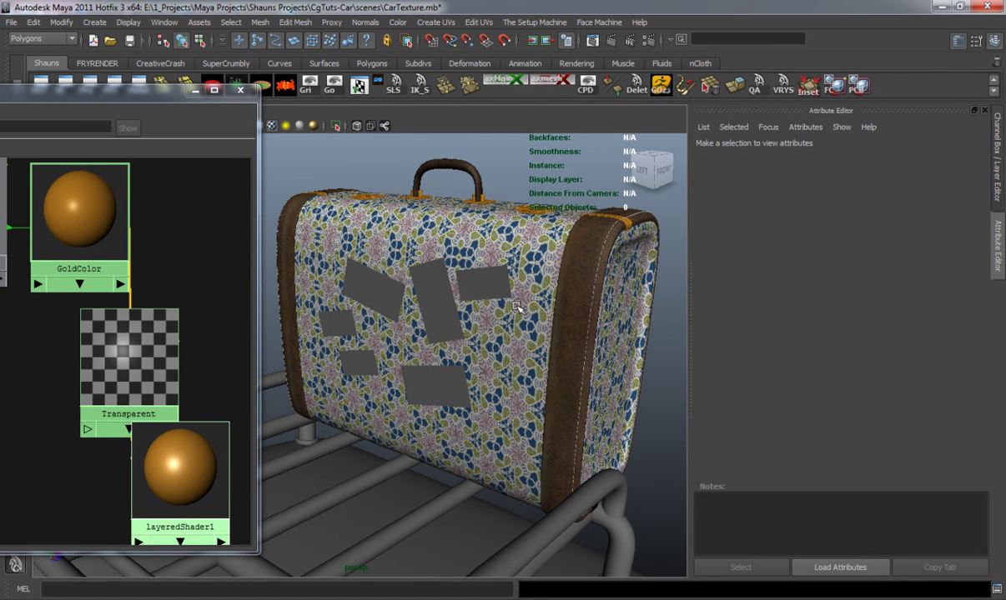
pyautogui.keyDown('alt'); pyautogui.moveTo(511, 357); pyautogui.dragTo(402, 377); pyautogui.keyUp('alt')
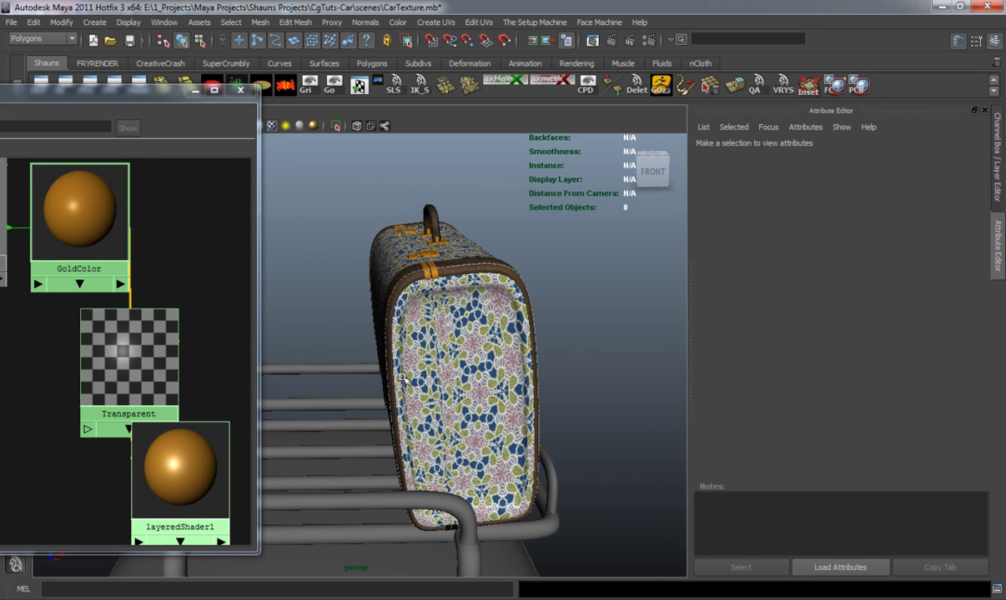
pyautogui.keyDown('alt'); pyautogui.moveTo(454, 328); pyautogui.dragTo(471, 303); pyautogui.keyUp('alt')
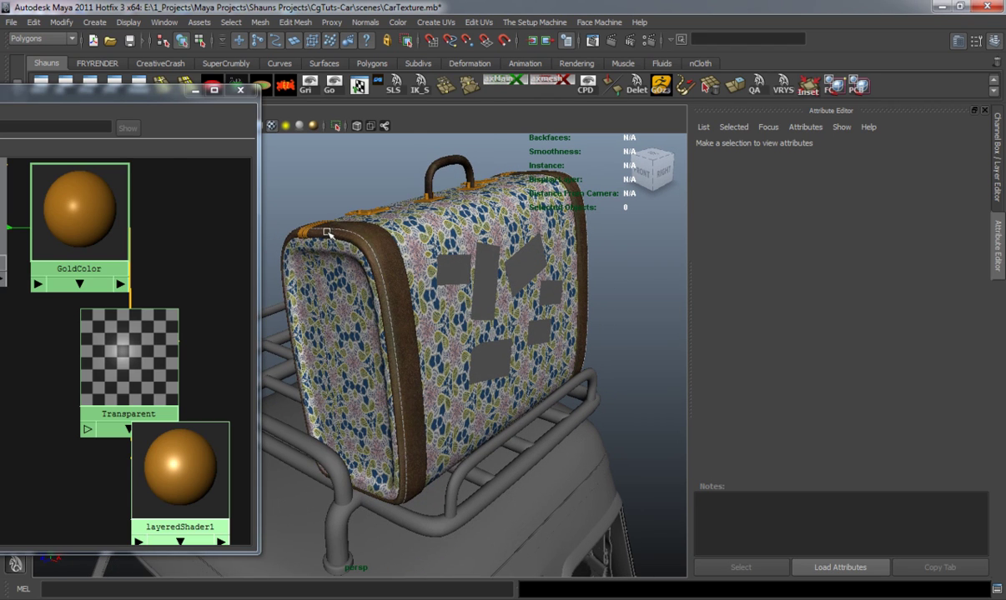
# Close the shader network window and the Attribute Editor to free up the view of the suitcase
pyautogui.moveTo(115, 87); pyautogui.dragTo(341, 87)
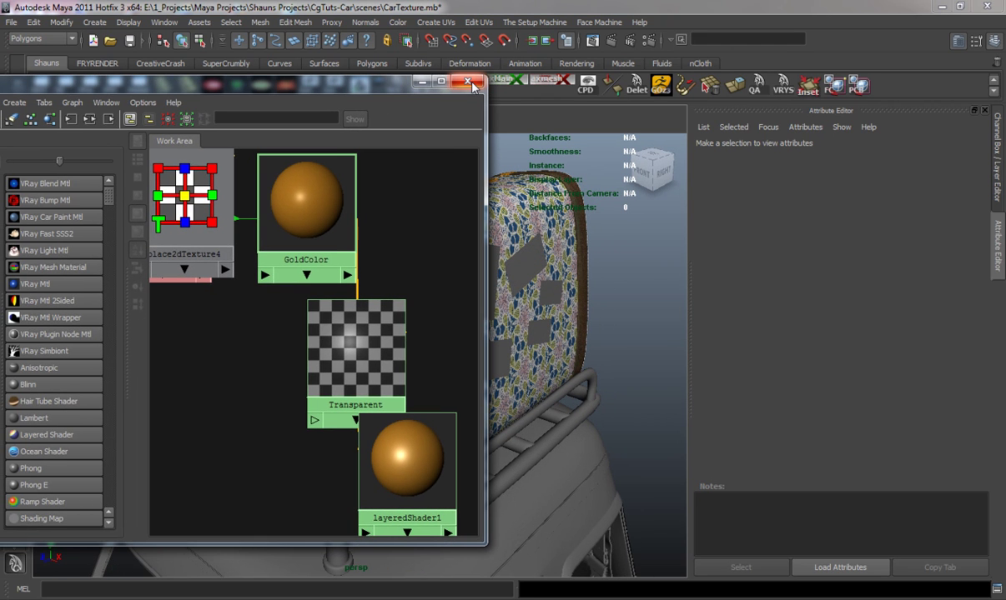
pyautogui.keyDown('alt'); pyautogui.moveTo(498, 328); pyautogui.dragTo(459, 321); pyautogui.keyUp('alt')
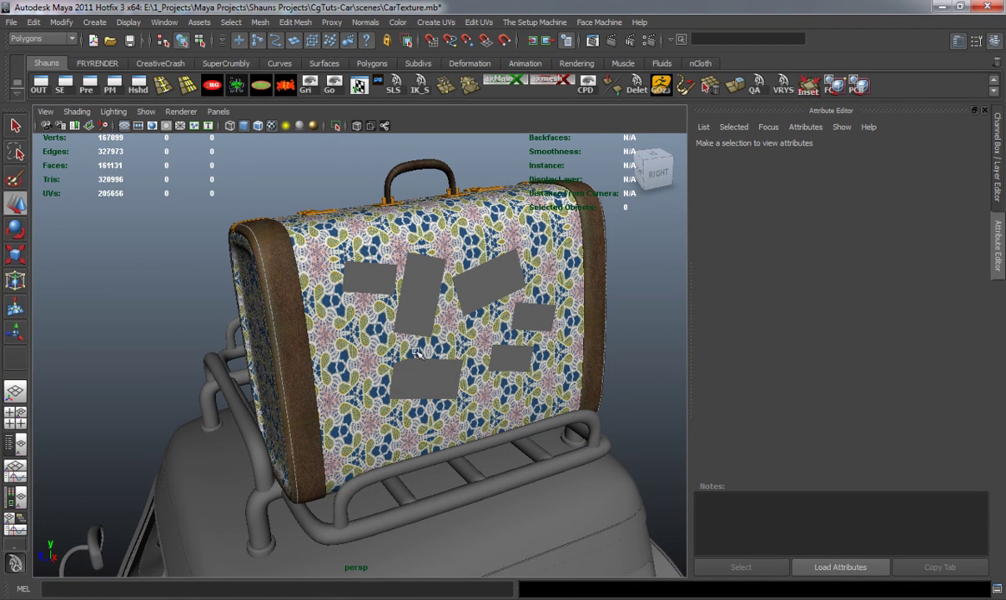
pyautogui.keyDown('alt'); pyautogui.moveTo(400, 328); pyautogui.dragTo(454, 306); pyautogui.keyUp('alt')
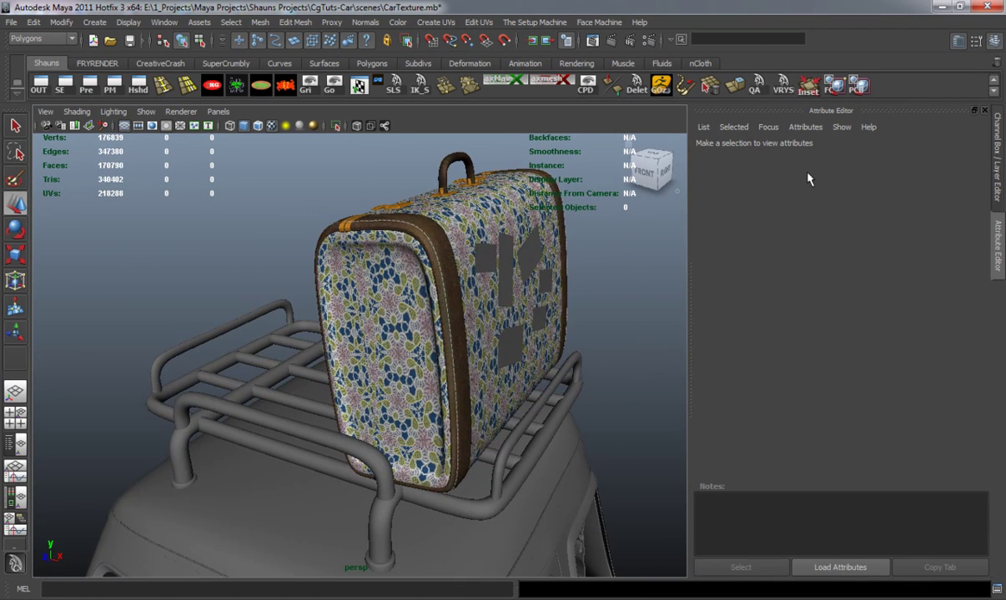
pyautogui.click(984, 111)
pyautogui.keyDown('alt'); pyautogui.moveTo(684, 295); pyautogui.dragTo(651, 292); pyautogui.keyUp('alt')
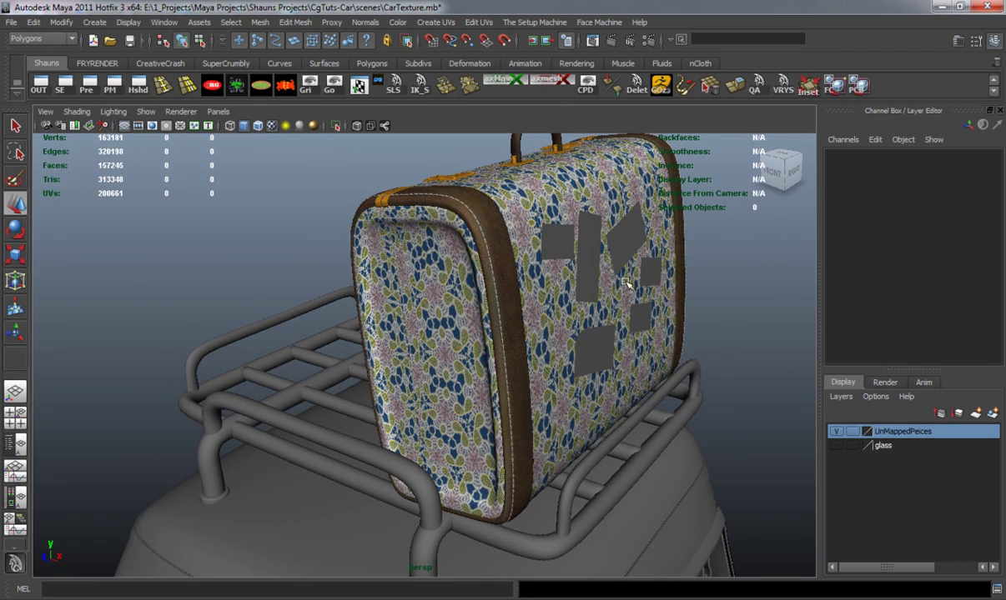
# Apply a planar UV projection from the X axis to the flat rectangular patches on the suitcase's large side
pyautogui.keyDown('alt'); pyautogui.moveTo(578, 301); pyautogui.dragTo(528, 309); pyautogui.keyUp('alt')
pyautogui.click(594, 289)
pyautogui.keyDown('alt'); pyautogui.moveTo(553, 302); pyautogui.dragTo(492, 267); pyautogui.keyUp('alt')
pyautogui.click(426, 23)
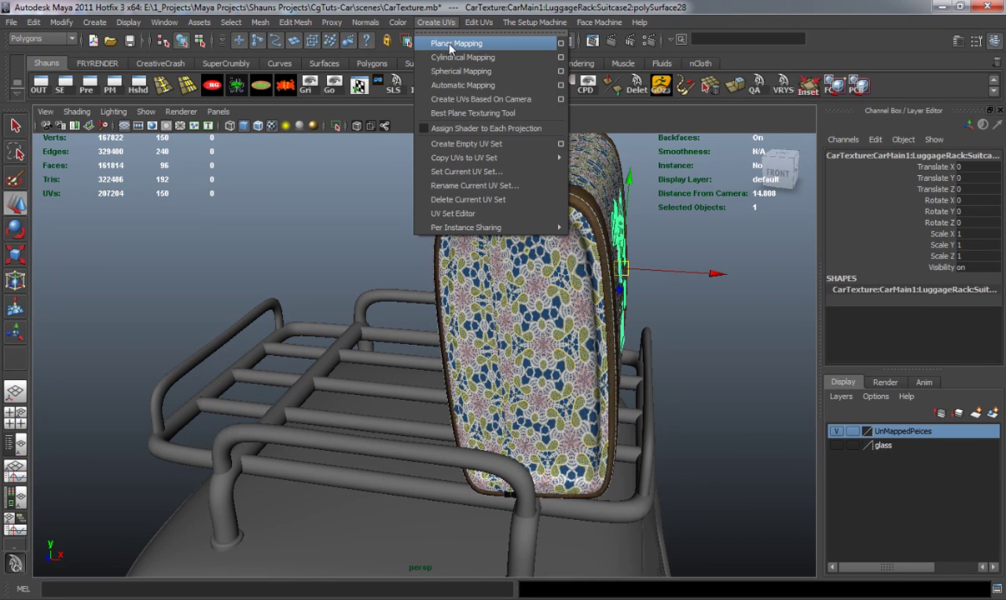
pyautogui.click(561, 44)
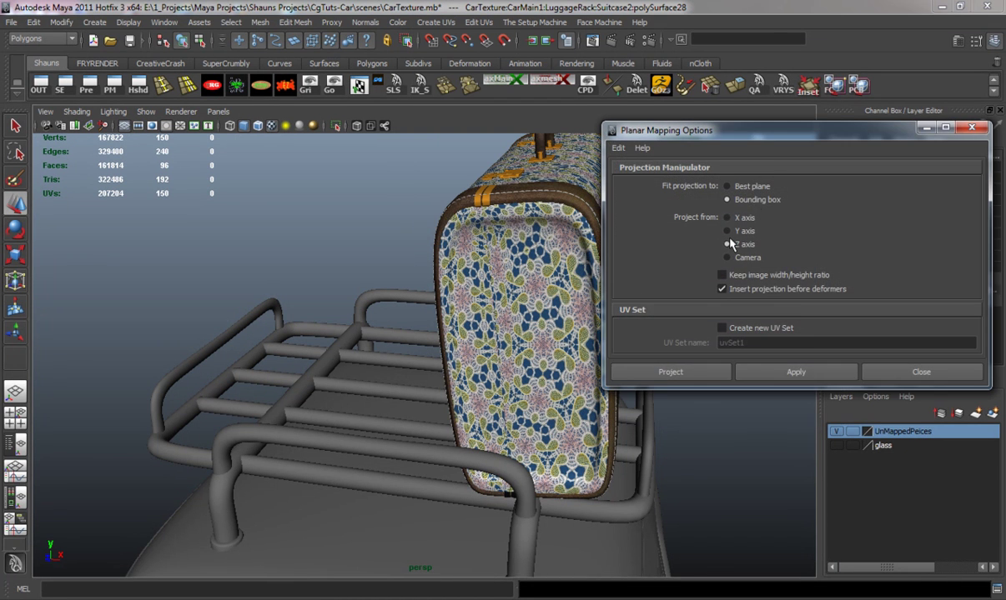
pyautogui.moveTo(805, 145); pyautogui.dragTo(467, 100)
pyautogui.keyDown('alt'); pyautogui.moveTo(356, 436); pyautogui.dragTo(407, 429); pyautogui.keyUp('alt')
pyautogui.click(387, 174)
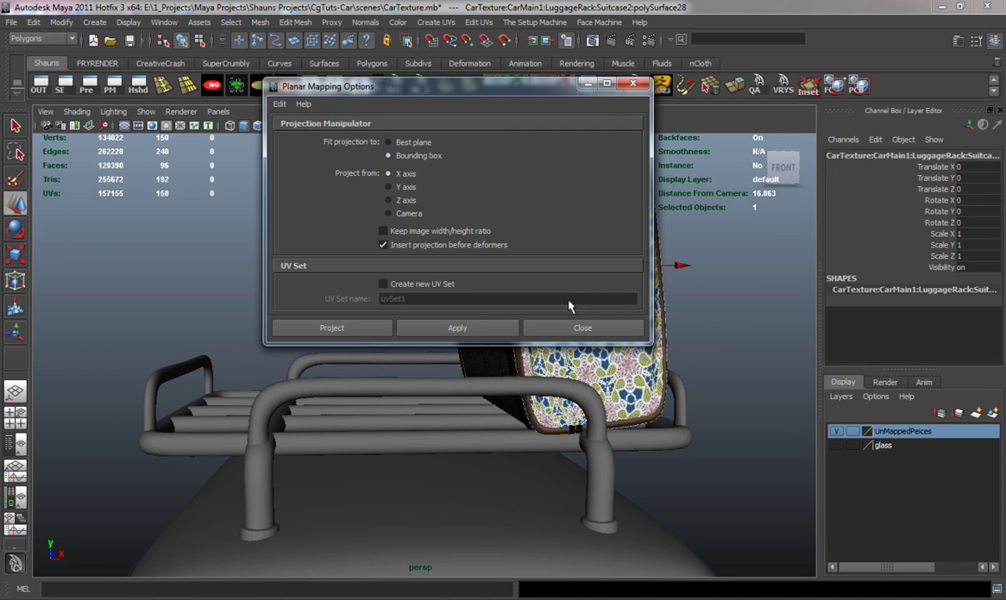
pyautogui.keyDown('alt'); pyautogui.moveTo(677, 371); pyautogui.dragTo(652, 380); pyautogui.keyUp('alt')
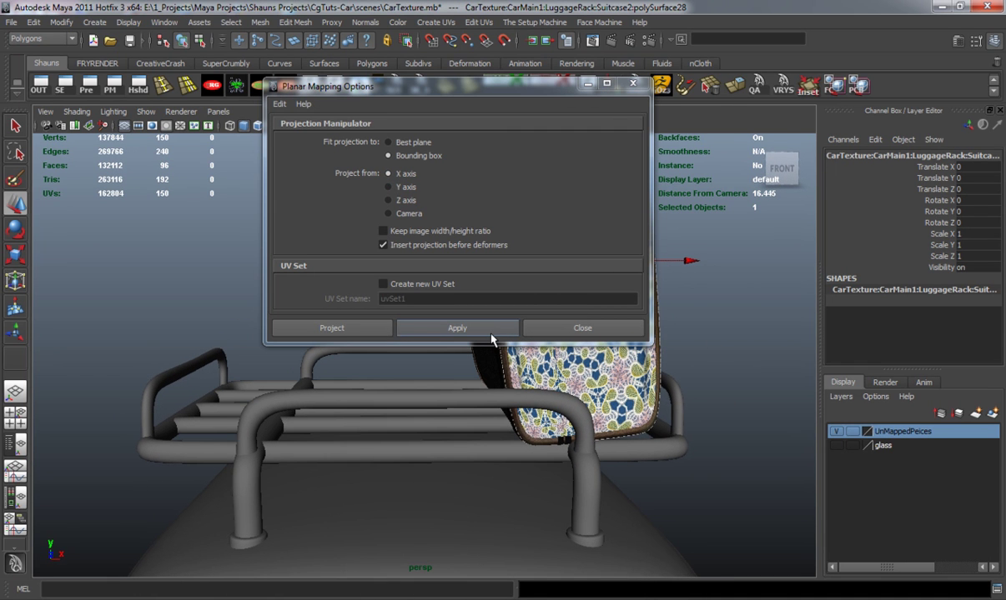
pyautogui.click(457, 328)
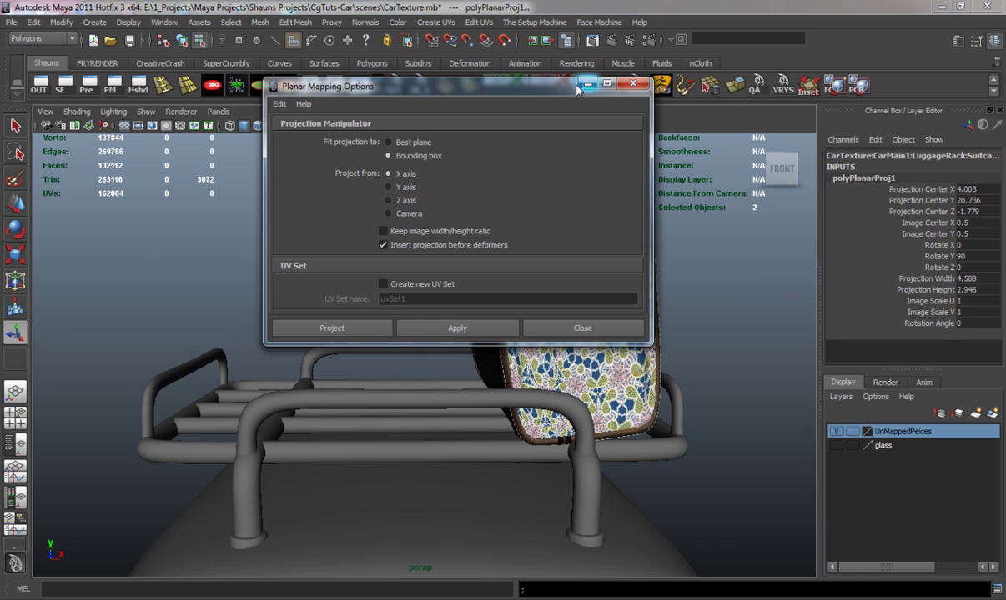
# Put the mapping options aside, reselect the rectangular patches as an object and open their layout in the UV Texture Editor
pyautogui.keyDown('alt'); pyautogui.moveTo(603, 248); pyautogui.dragTo(506, 353); pyautogui.keyUp('alt')
pyautogui.click(711, 307)
pyautogui.moveTo(538, 257); pyautogui.dragTo(575, 238, button='right')
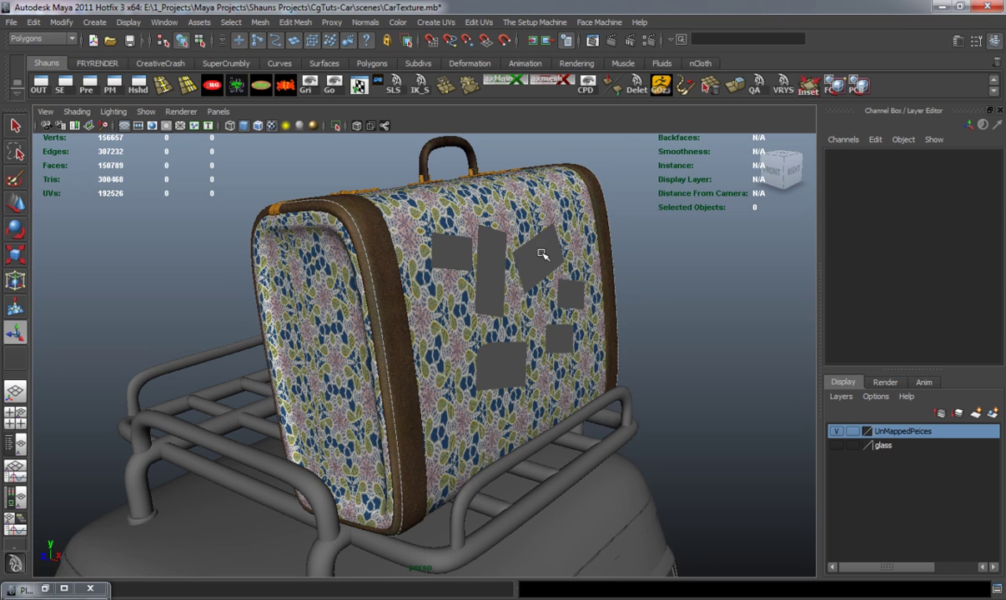
pyautogui.click(539, 253)
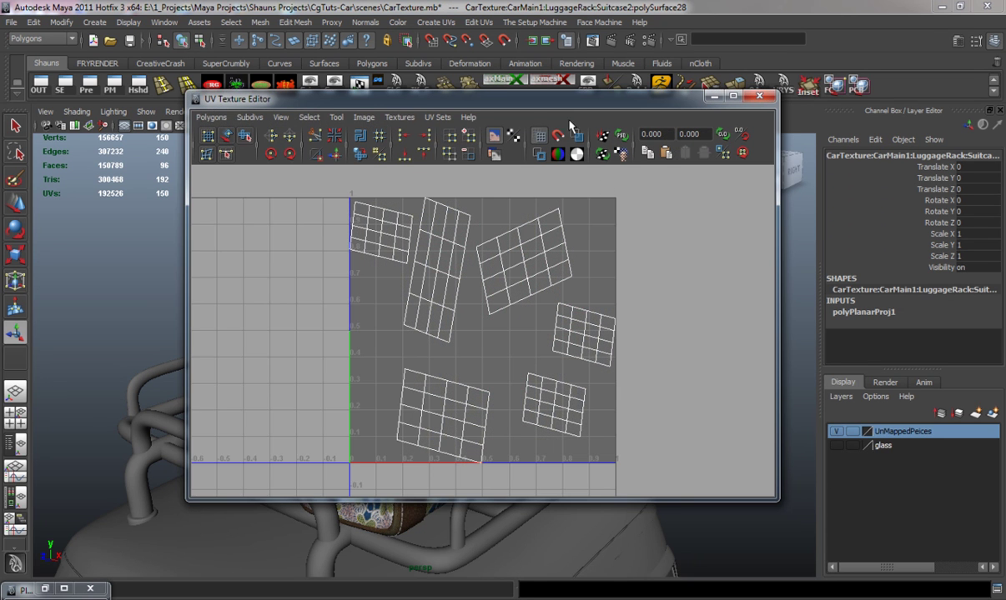
pyautogui.moveTo(570, 111); pyautogui.dragTo(546, 102)
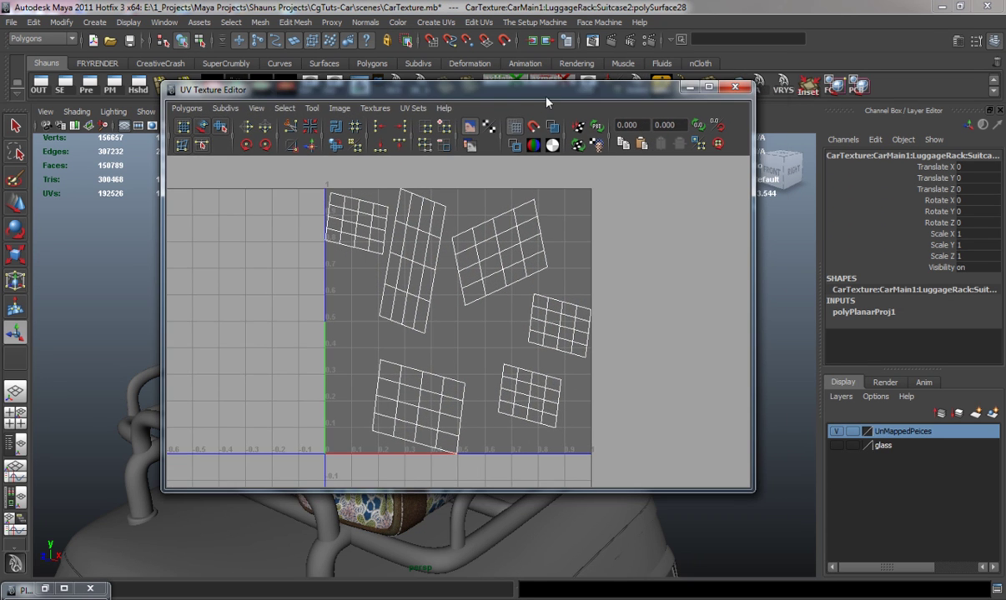
pyautogui.scroll(2, 438, 294)
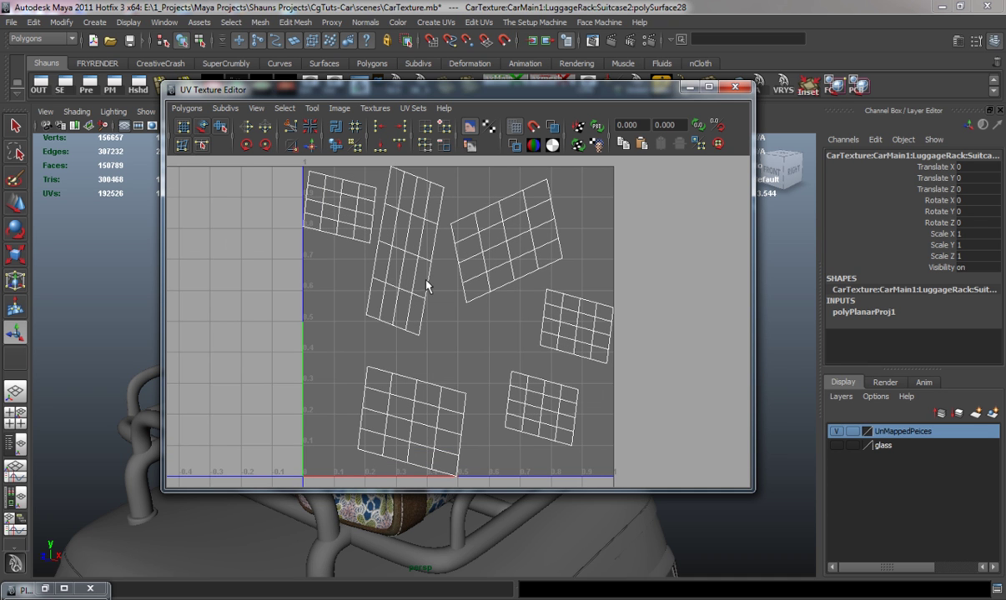
pyautogui.scroll(-1, 463, 315)
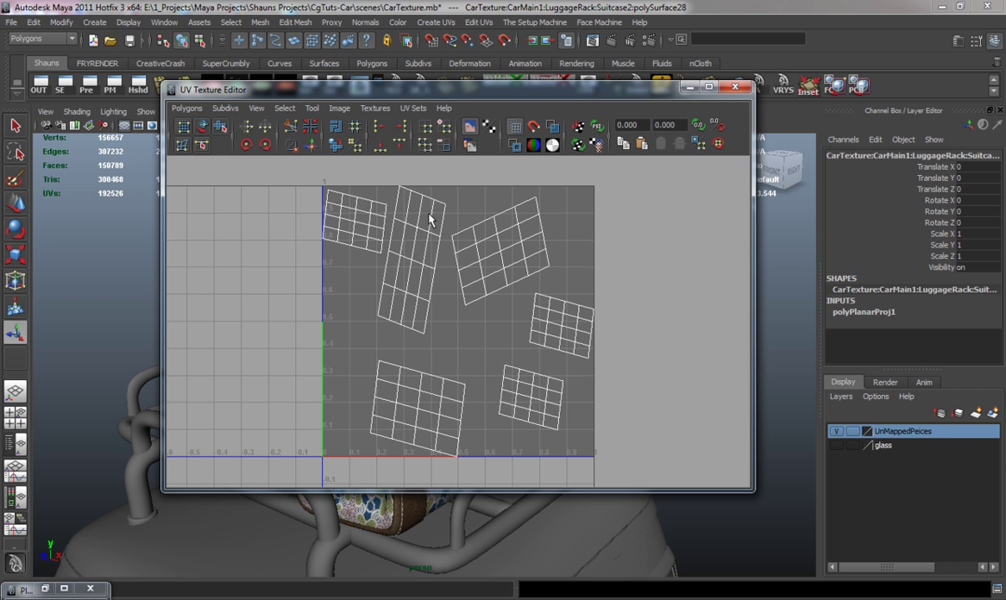
# Move the tall narrow UV shell slightly down and the small upper-left shell slightly inward from the UV tile's border
pyautogui.moveTo(432, 213); pyautogui.dragTo(458, 202, button='right')
pyautogui.moveTo(393, 180); pyautogui.dragTo(419, 201)
pyautogui.keyDown('ctrl'); pyautogui.moveTo(404, 189); pyautogui.dragTo(440, 178, button='right'); pyautogui.keyUp('ctrl')
pyautogui.press('w')
pyautogui.moveTo(410, 179); pyautogui.dragTo(412, 192)
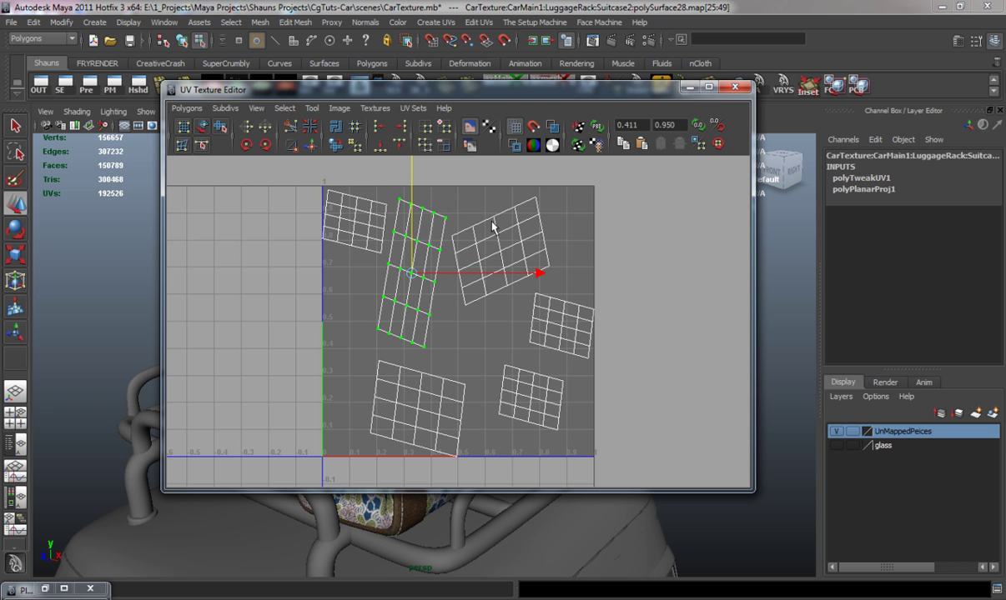
pyautogui.click(344, 210)
pyautogui.keyDown('ctrl'); pyautogui.moveTo(348, 213); pyautogui.dragTo(356, 224, button='right'); pyautogui.keyUp('ctrl')
pyautogui.moveTo(356, 224); pyautogui.dragTo(360, 230)
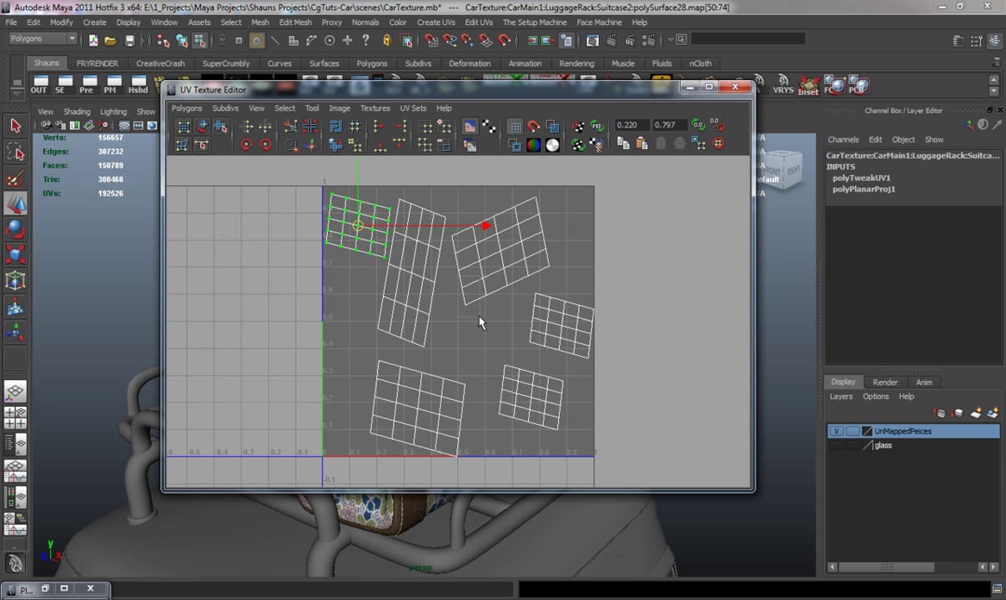
# Shift the large tilted UV shell slightly left and move the small shell on the tile's right border inward
pyautogui.click(463, 288)
pyautogui.keyDown('ctrl'); pyautogui.moveTo(463, 288); pyautogui.dragTo(503, 269, button='right'); pyautogui.keyUp('ctrl')
pyautogui.moveTo(627, 256); pyautogui.dragTo(624, 257)
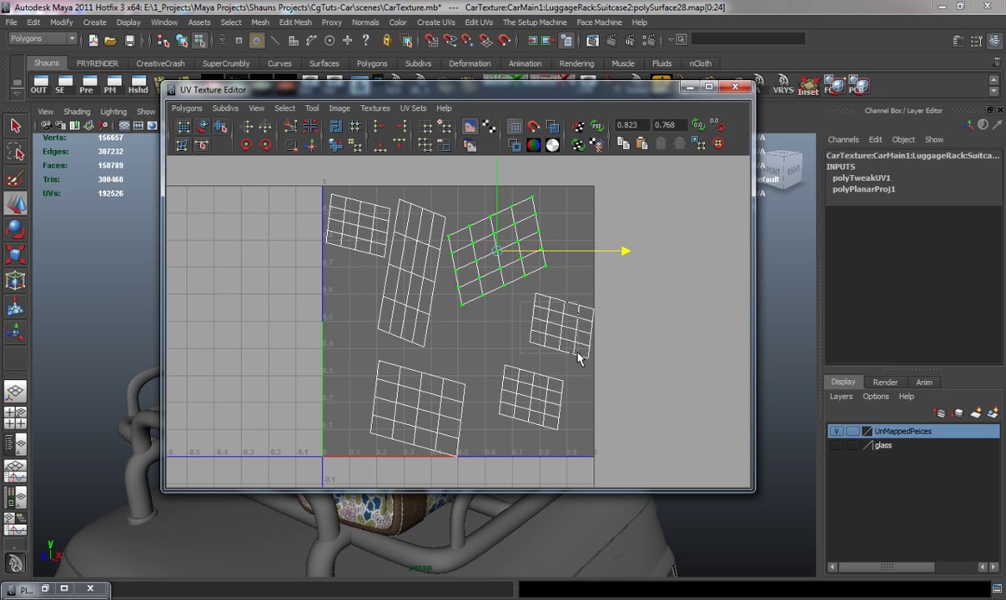
pyautogui.moveTo(578, 353); pyautogui.dragTo(578, 355)
pyautogui.keyDown('ctrl'); pyautogui.moveTo(551, 323); pyautogui.dragTo(612, 304, button='right'); pyautogui.keyUp('ctrl')
pyautogui.moveTo(684, 327); pyautogui.dragTo(658, 328)
# Move the small lower-right UV shell left and slightly up, and raise the large bottom shell off the tile's lower border
pyautogui.moveTo(504, 383); pyautogui.dragTo(518, 385)
pyautogui.keyDown('ctrl'); pyautogui.moveTo(518, 385); pyautogui.dragTo(629, 395, button='right'); pyautogui.keyUp('ctrl')
pyautogui.moveTo(652, 398); pyautogui.dragTo(640, 398)
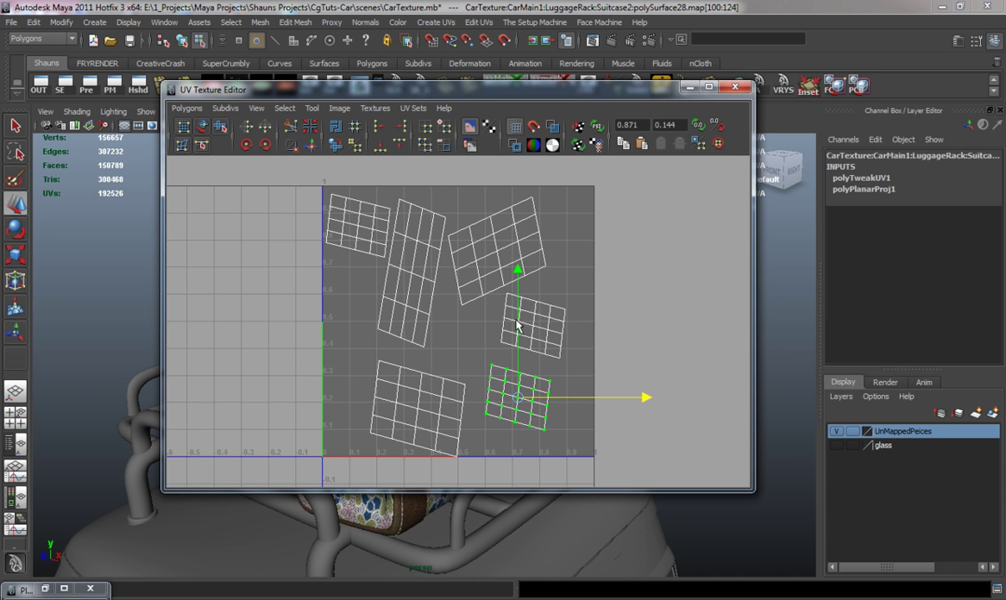
pyautogui.moveTo(519, 282); pyautogui.dragTo(518, 268)
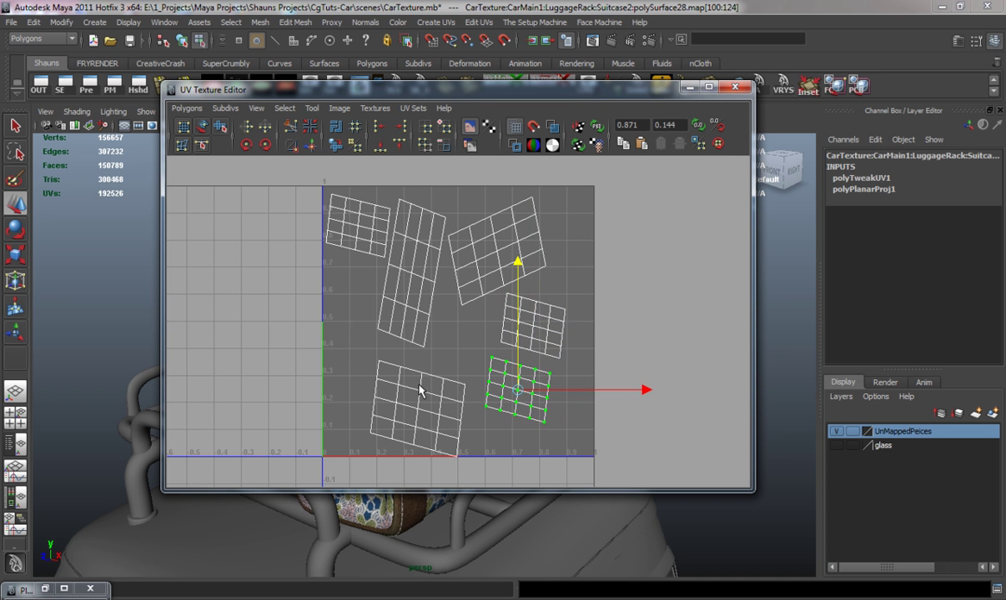
pyautogui.moveTo(417, 384); pyautogui.dragTo(430, 389)
pyautogui.keyDown('ctrl'); pyautogui.moveTo(426, 386); pyautogui.dragTo(464, 366, button='right'); pyautogui.keyUp('ctrl')
pyautogui.moveTo(417, 296); pyautogui.dragTo(423, 268)
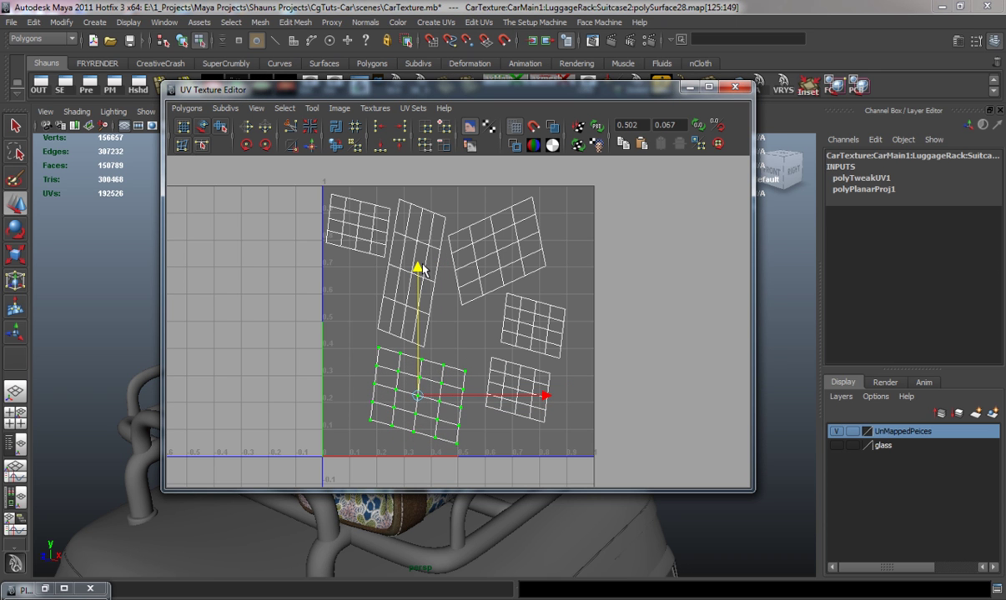
pyautogui.moveTo(457, 89); pyautogui.dragTo(751, 62)
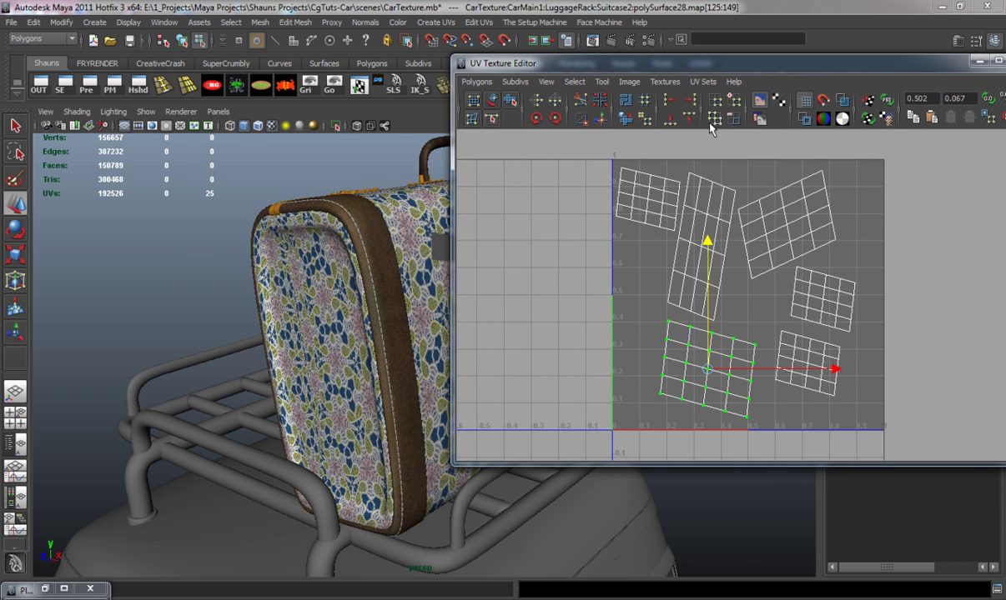
pyautogui.moveTo(708, 60); pyautogui.dragTo(392, 105)
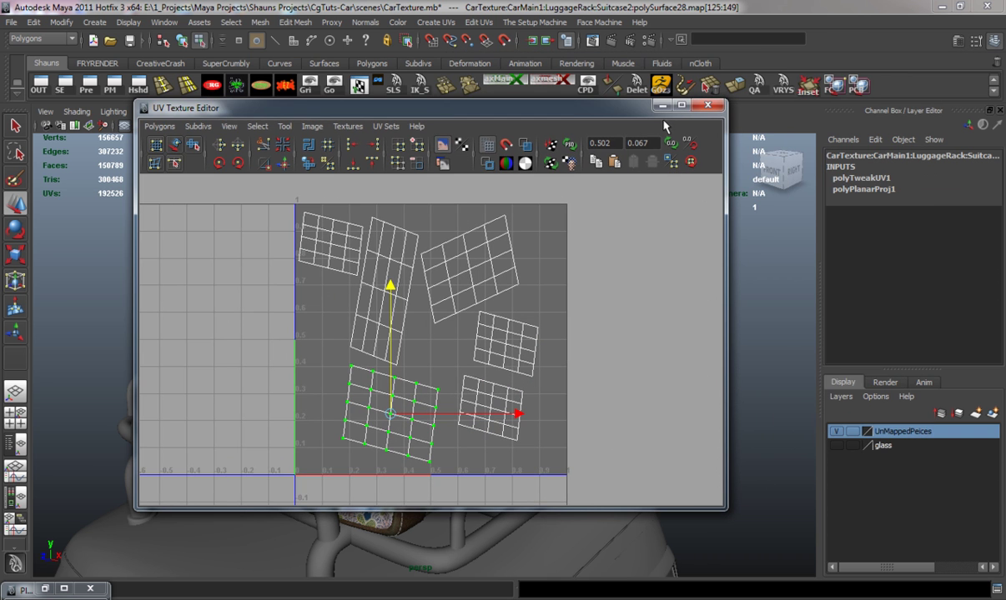
# Put the UV layout window aside, select the sticker patches on the suitcase's opposite side and apply a planar UV projection to them
pyautogui.moveTo(604, 115); pyautogui.dragTo(664, 133)
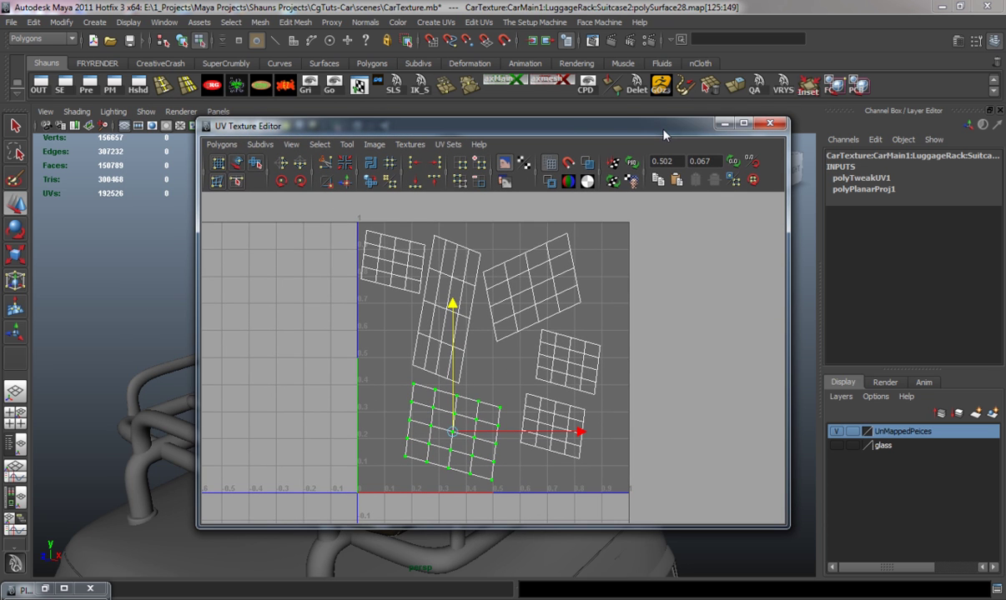
pyautogui.click(721, 125)
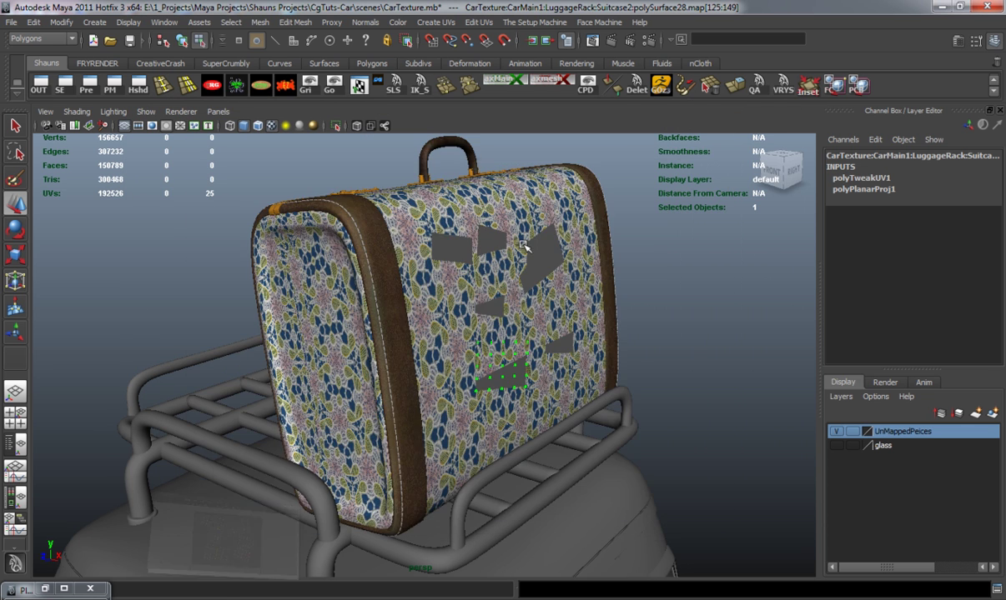
pyautogui.keyDown('alt'); pyautogui.moveTo(323, 292); pyautogui.dragTo(475, 274); pyautogui.keyUp('alt')
pyautogui.moveTo(476, 275); pyautogui.dragTo(509, 259, button='right')
pyautogui.keyDown('alt'); pyautogui.moveTo(455, 258); pyautogui.dragTo(409, 124); pyautogui.keyUp('alt')
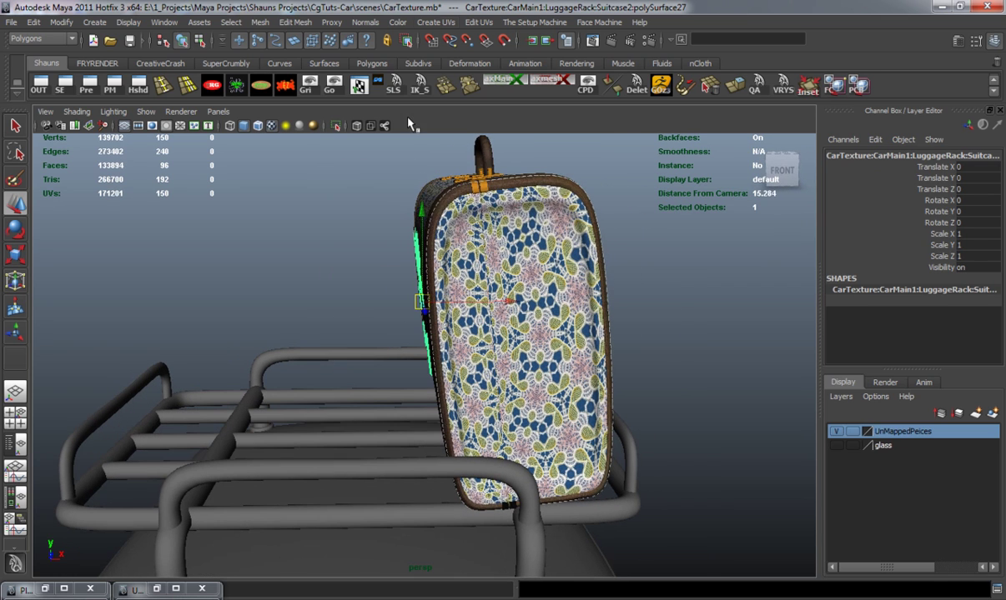
pyautogui.click(436, 22)
pyautogui.click(437, 47)
# Reselect the newly projected patches as an object and open their layout in the UV Texture Editor
pyautogui.keyDown('alt'); pyautogui.moveTo(292, 266); pyautogui.dragTo(375, 250); pyautogui.keyUp('alt')
pyautogui.moveTo(375, 250); pyautogui.dragTo(373, 246, button='right')
pyautogui.click(379, 254)
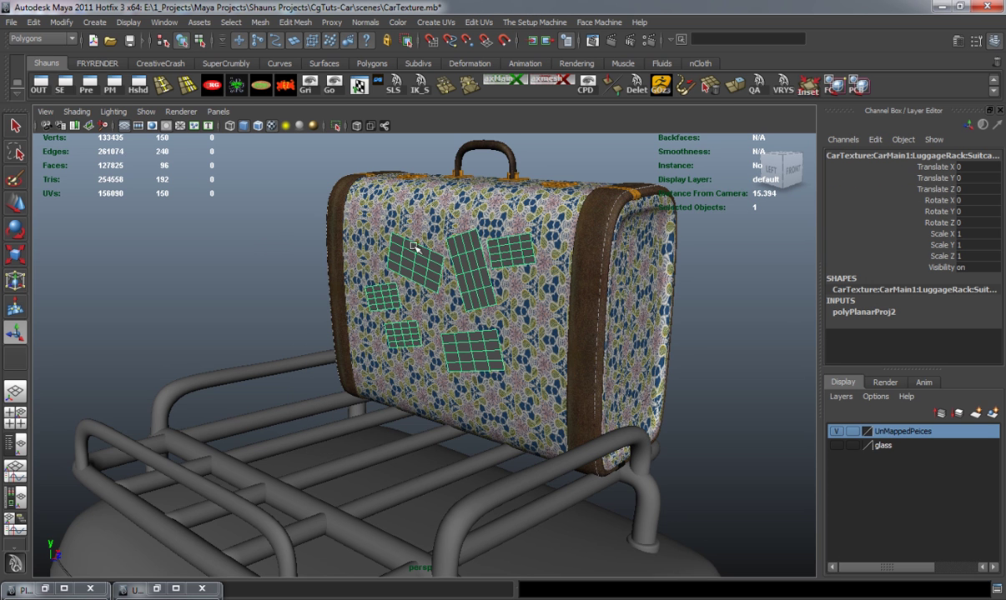
pyautogui.click(359, 86)
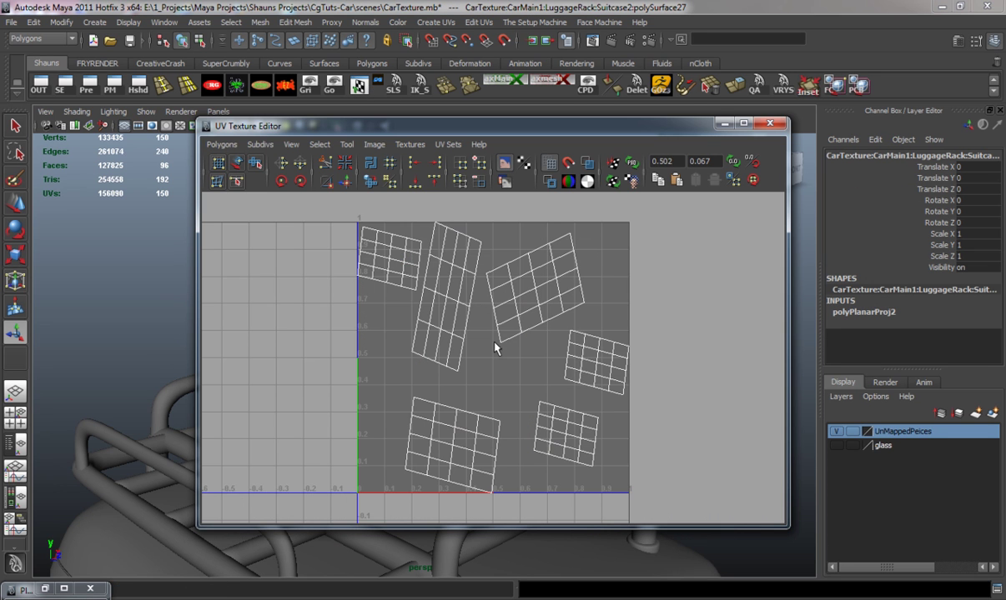
# Move the small upper-left UV shell slightly right off the tile border and lower the tall narrow shell slightly
pyautogui.moveTo(388, 259); pyautogui.dragTo(438, 259, button='right')
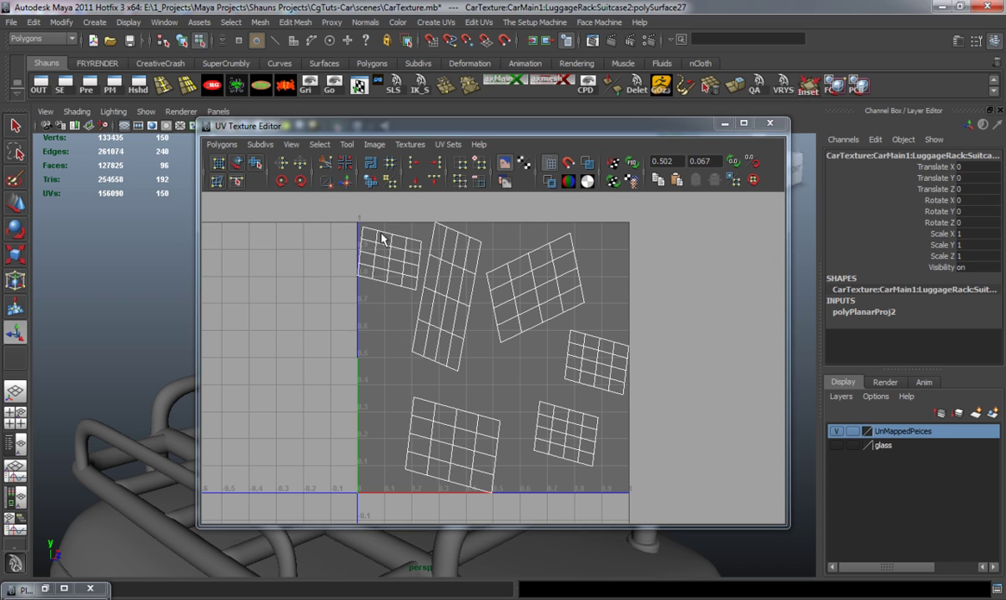
pyautogui.moveTo(382, 233); pyautogui.dragTo(411, 253)
pyautogui.keyDown('ctrl'); pyautogui.moveTo(387, 241); pyautogui.dragTo(439, 223, button='right'); pyautogui.keyUp('ctrl')
pyautogui.press('w')
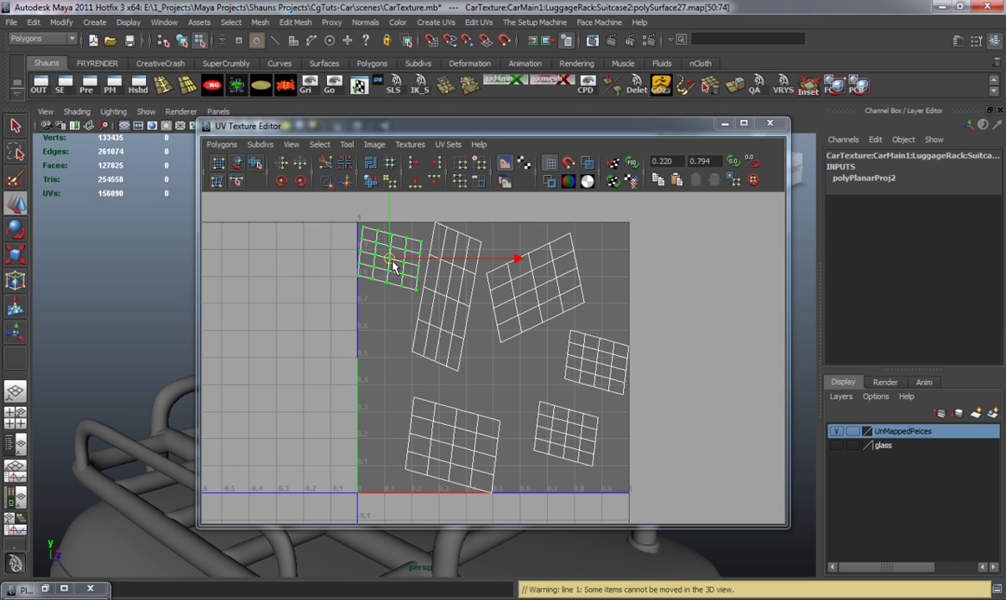
pyautogui.moveTo(423, 261); pyautogui.dragTo(432, 261)
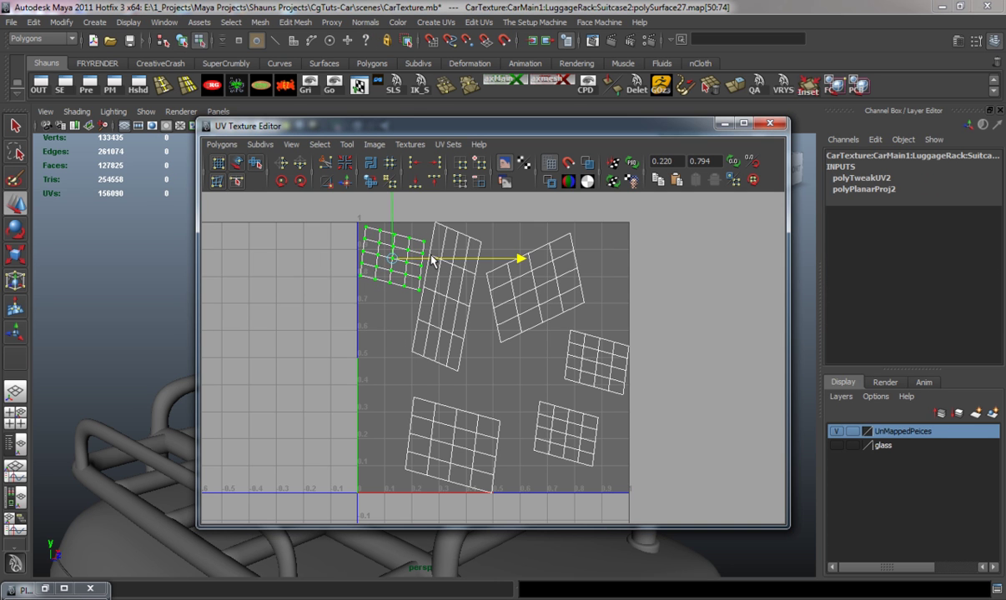
pyautogui.moveTo(424, 218); pyautogui.dragTo(462, 244)
pyautogui.keyDown('ctrl'); pyautogui.moveTo(444, 238); pyautogui.dragTo(466, 224, button='right'); pyautogui.keyUp('ctrl')
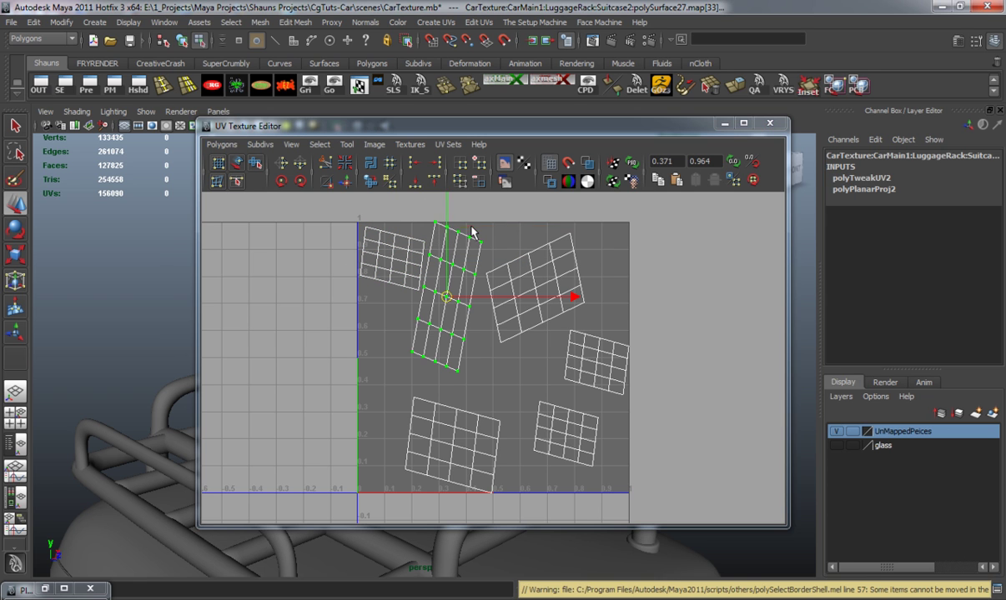
pyautogui.moveTo(446, 227); pyautogui.dragTo(447, 321)
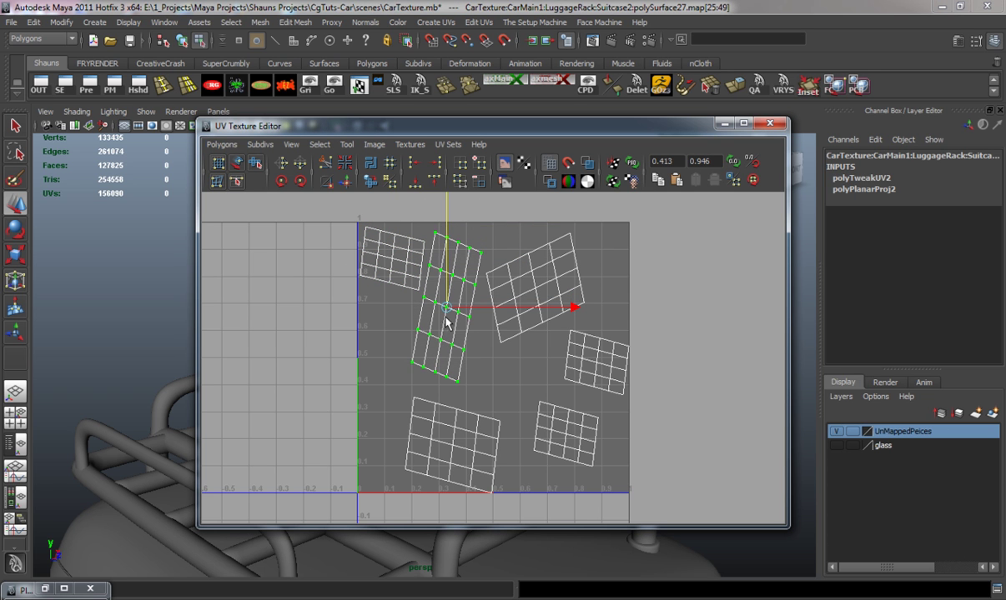
# Raise the large bottom UV shell off the tile's lower border and shift the small lower-right shell slightly left
pyautogui.click(463, 418)
pyautogui.keyDown('ctrl'); pyautogui.moveTo(463, 418); pyautogui.dragTo(517, 404, button='right'); pyautogui.keyUp('ctrl')
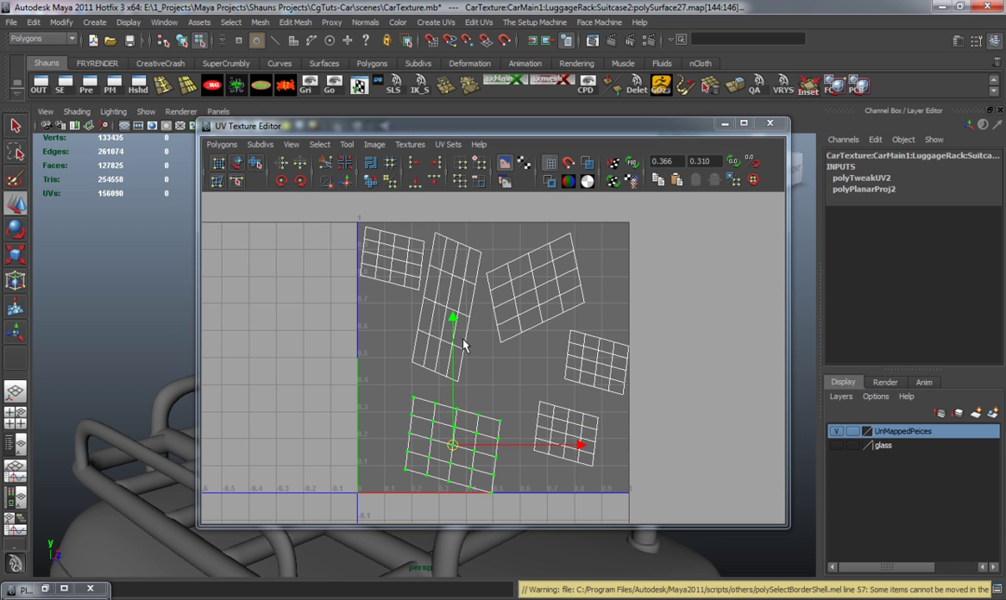
pyautogui.moveTo(451, 323); pyautogui.dragTo(449, 311)
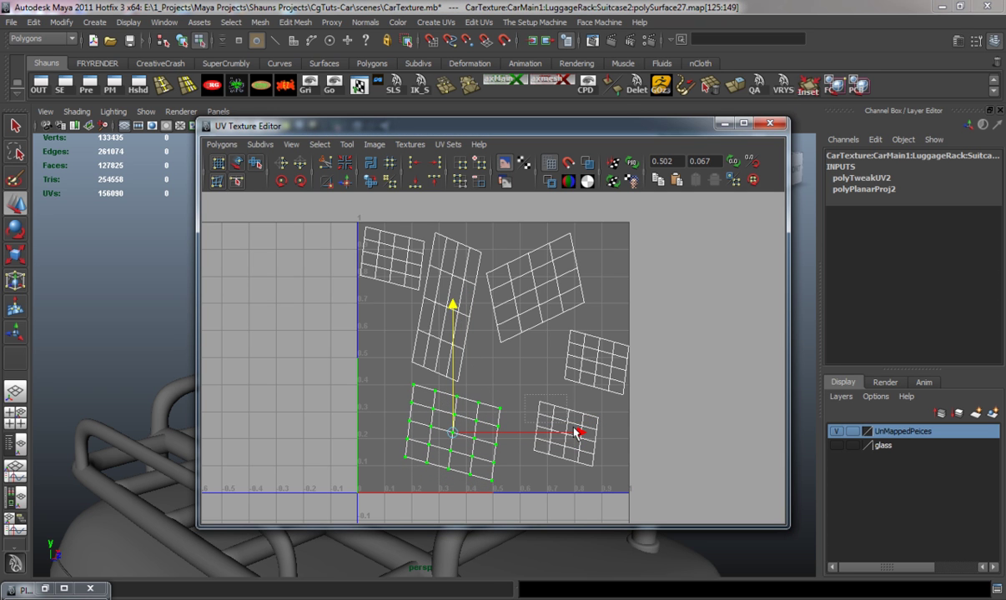
pyautogui.click(548, 418)
pyautogui.keyDown('ctrl'); pyautogui.moveTo(548, 417); pyautogui.dragTo(600, 418, button='right'); pyautogui.keyUp('ctrl')
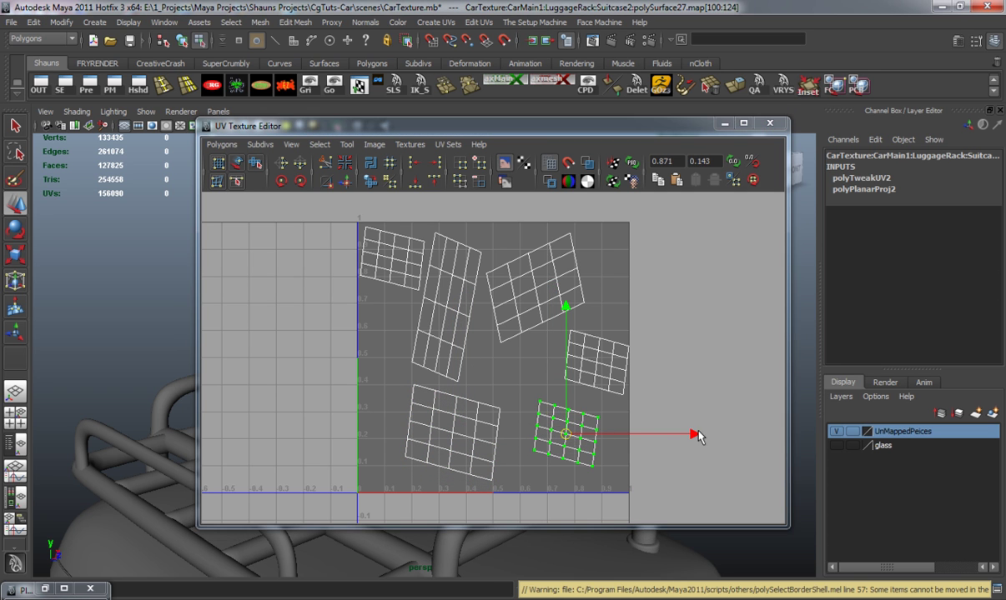
pyautogui.moveTo(699, 435); pyautogui.dragTo(689, 435)
# Move the small UV shell on the tile's right border inward and clear the selection
pyautogui.click(617, 376)
pyautogui.keyDown('ctrl'); pyautogui.moveTo(618, 369); pyautogui.dragTo(654, 358, button='right'); pyautogui.keyUp('ctrl')
pyautogui.moveTo(723, 363); pyautogui.dragTo(697, 363)
pyautogui.rightClick(703, 362)
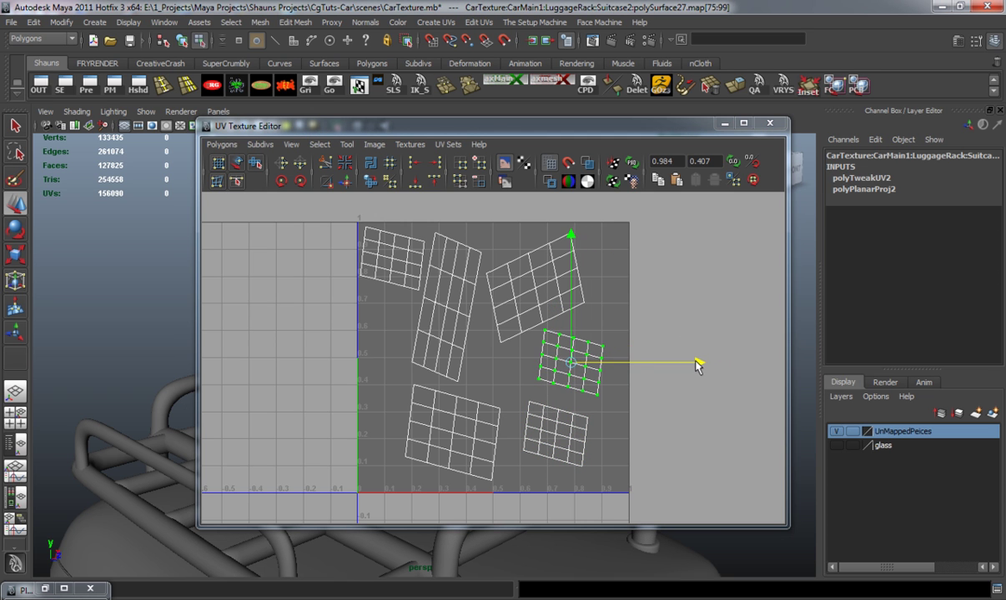
pyautogui.click(489, 366)
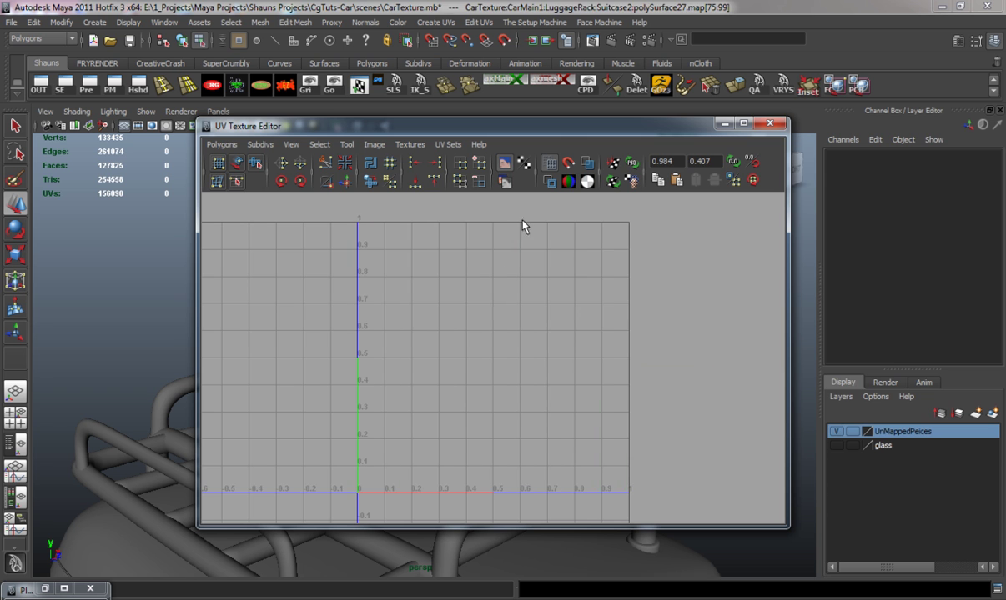
# Reposition the UV Texture Editor beside the suitcase, reselect the sticker patches and select all of their UVs
pyautogui.moveTo(542, 132); pyautogui.dragTo(527, 279)
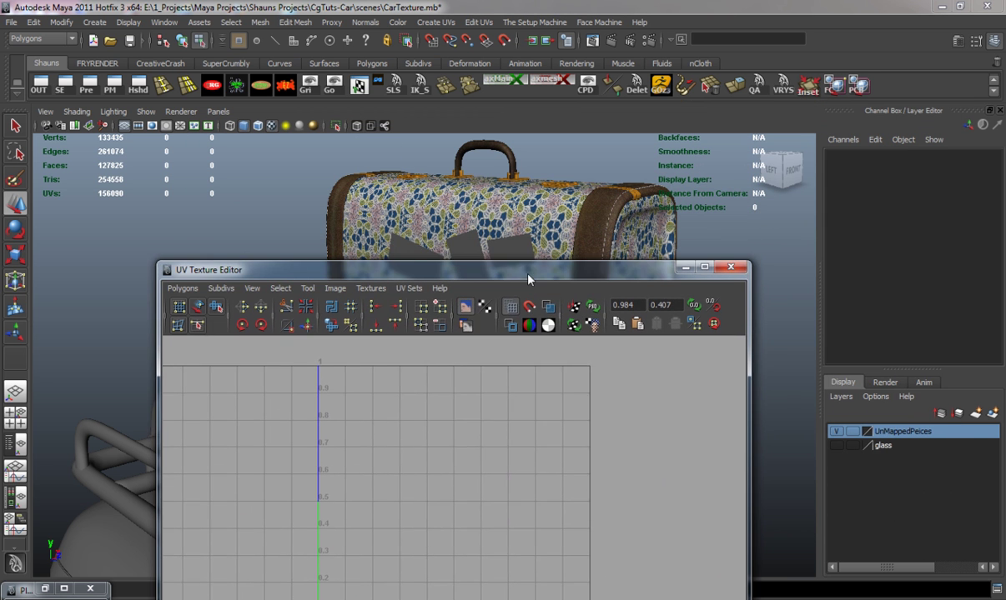
pyautogui.moveTo(476, 242); pyautogui.dragTo(502, 227, button='right')
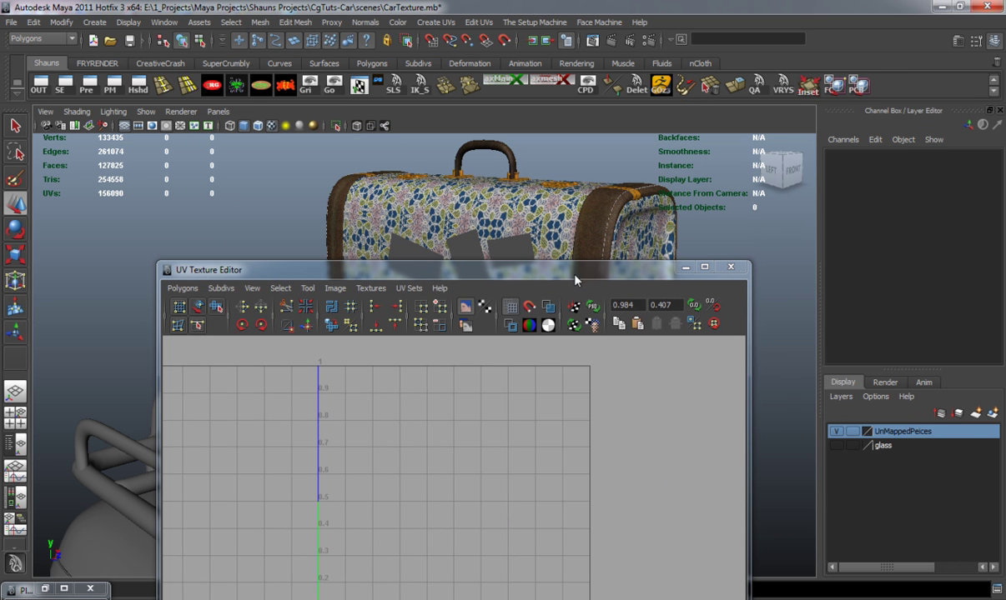
pyautogui.moveTo(574, 275); pyautogui.dragTo(799, 93)
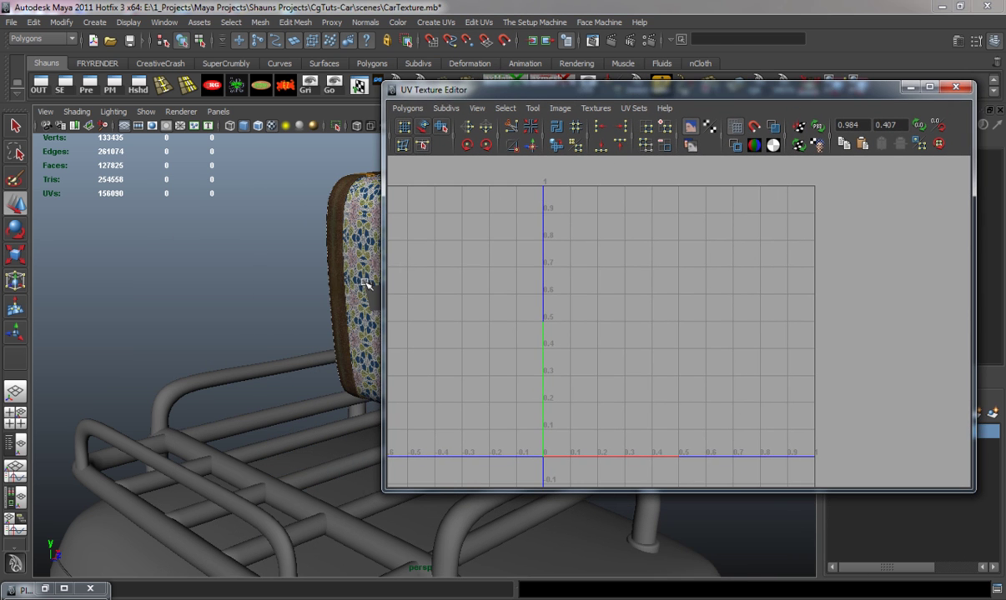
pyautogui.click(365, 282)
pyautogui.moveTo(606, 235); pyautogui.dragTo(542, 236, button='right')
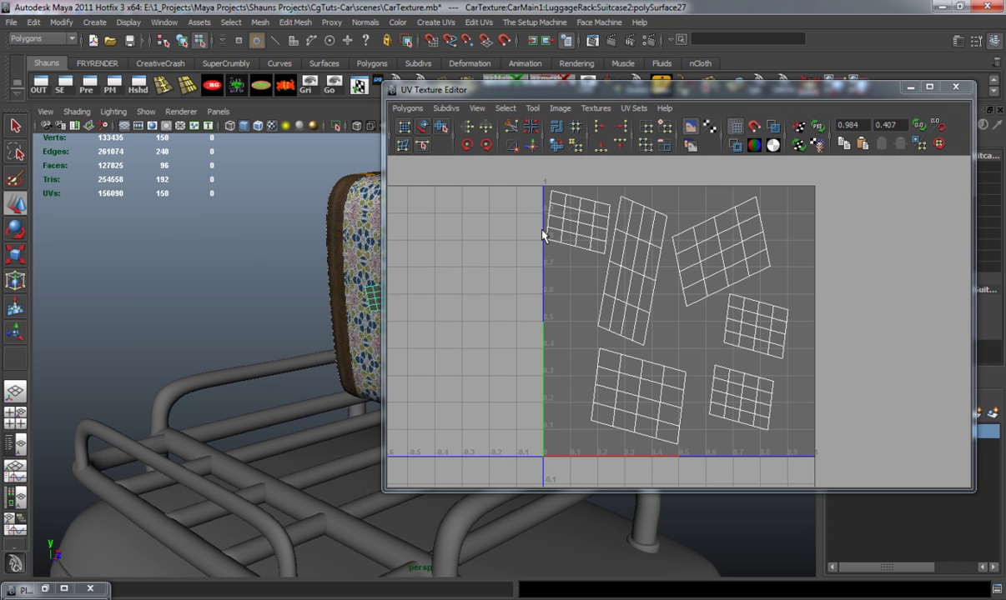
pyautogui.scroll(-2, 542, 235)
pyautogui.moveTo(545, 219); pyautogui.dragTo(820, 435)
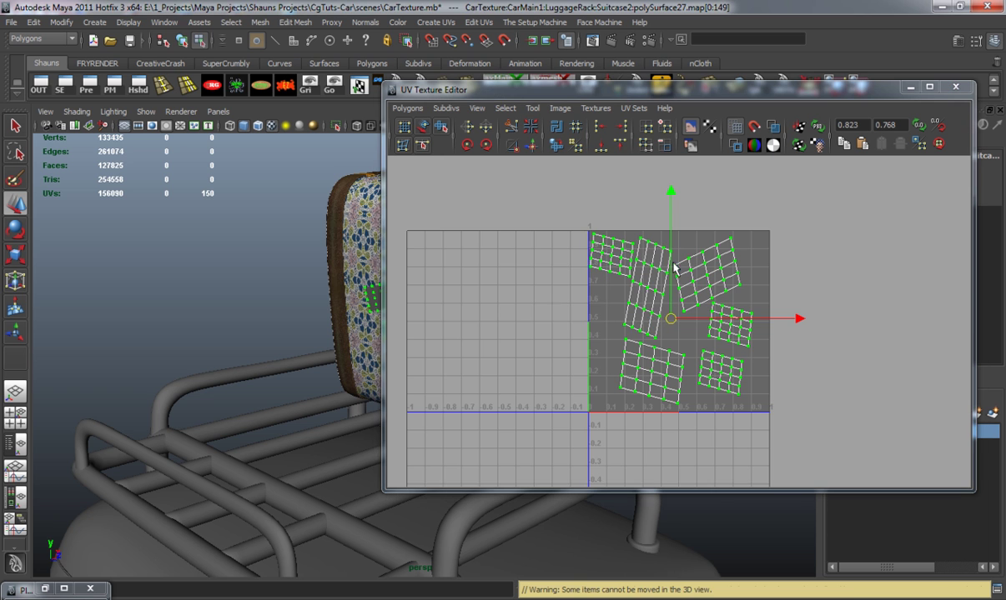
pyautogui.keyDown('alt'); pyautogui.moveTo(266, 308); pyautogui.dragTo(217, 320); pyautogui.keyUp('alt')
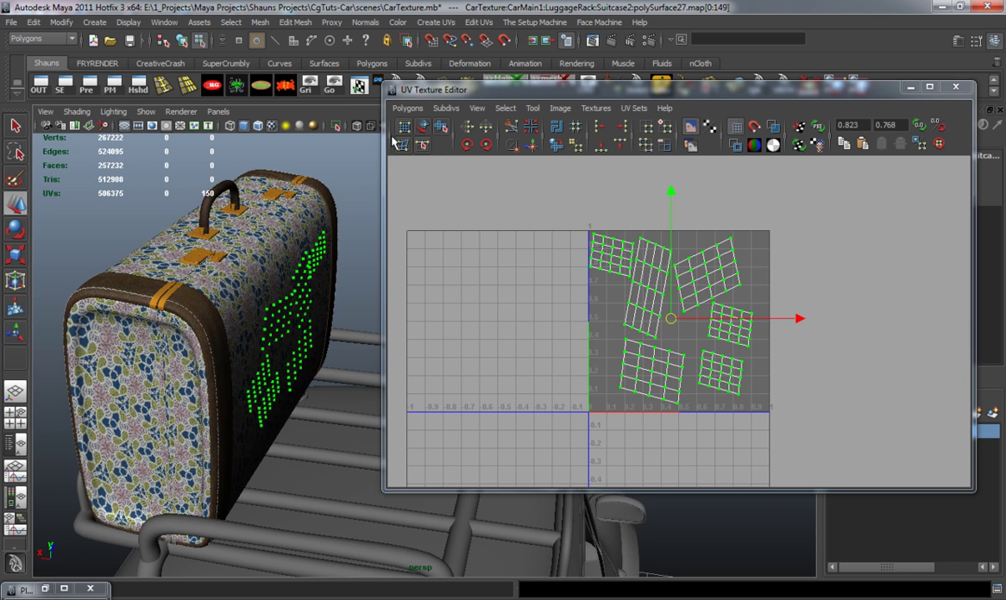
# Export a UV snapshot of the selected patches as SC-R-StickersUV in the project's textures folder
pyautogui.click(407, 109)
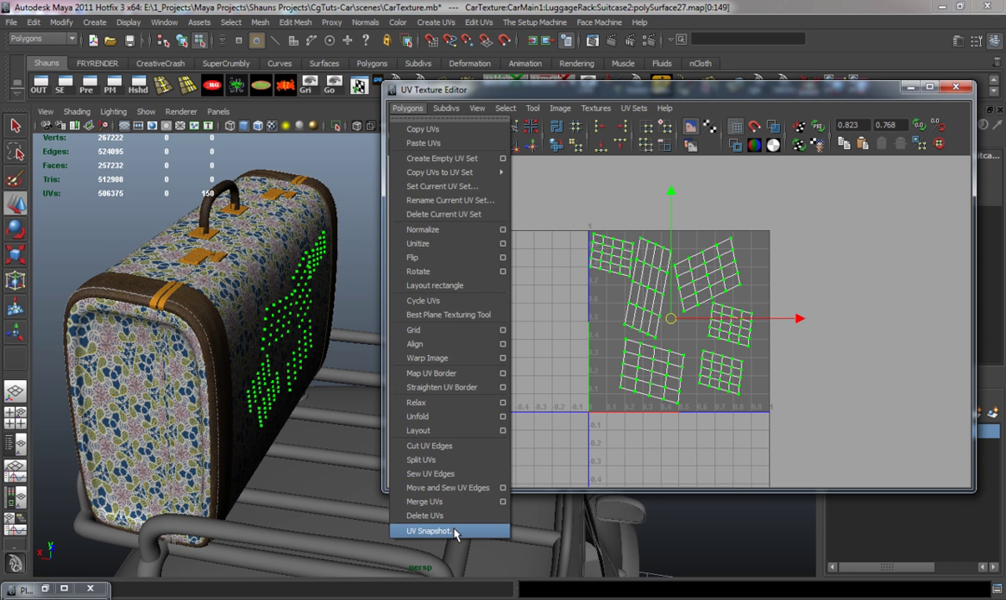
pyautogui.click(422, 509)
pyautogui.click(643, 255)
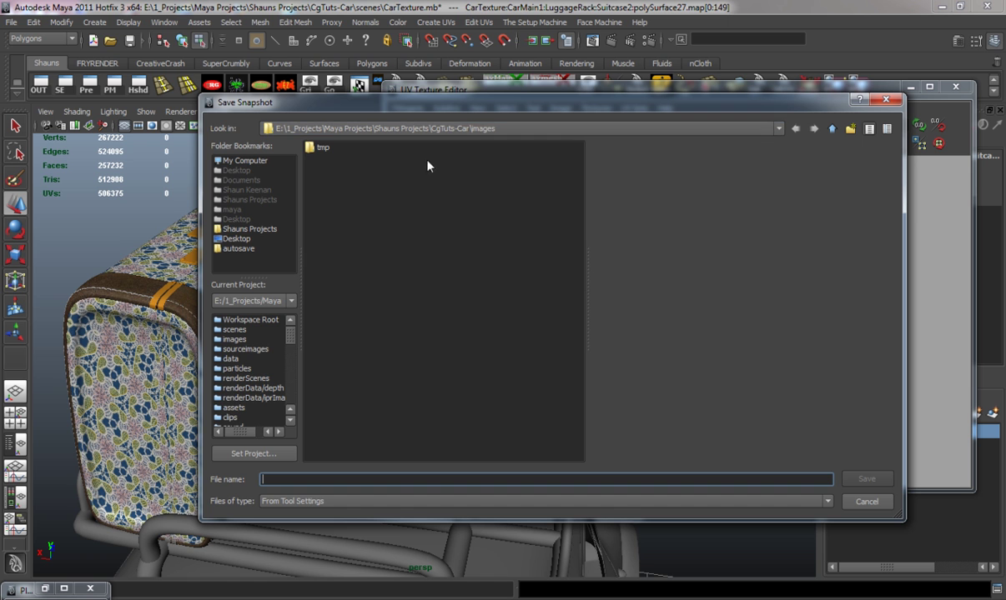
pyautogui.moveTo(292, 339); pyautogui.dragTo(294, 394)
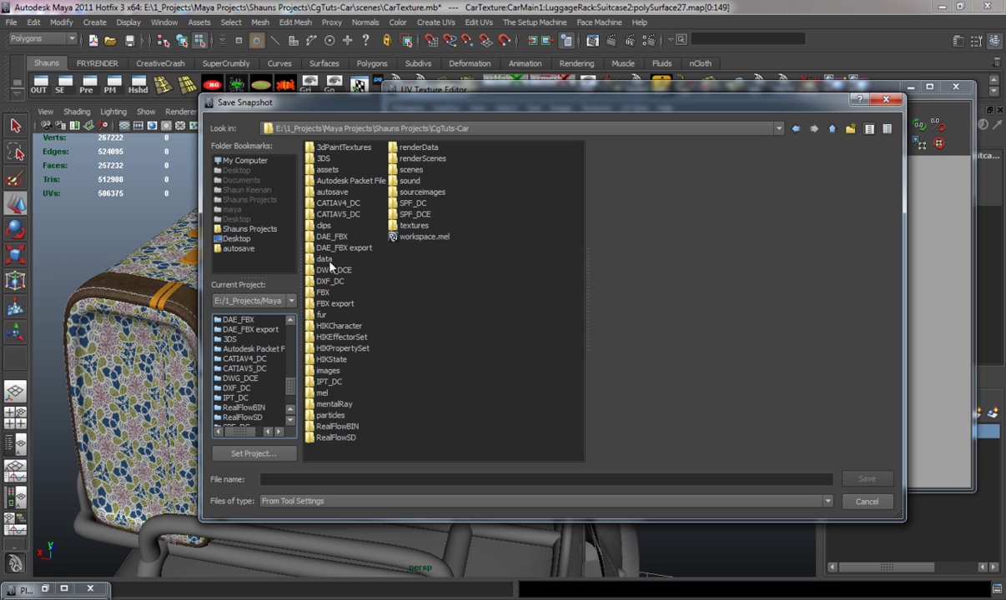
pyautogui.doubleClick(412, 226)
pyautogui.click(315, 479)
pyautogui.write('SC-R-StickersUV')
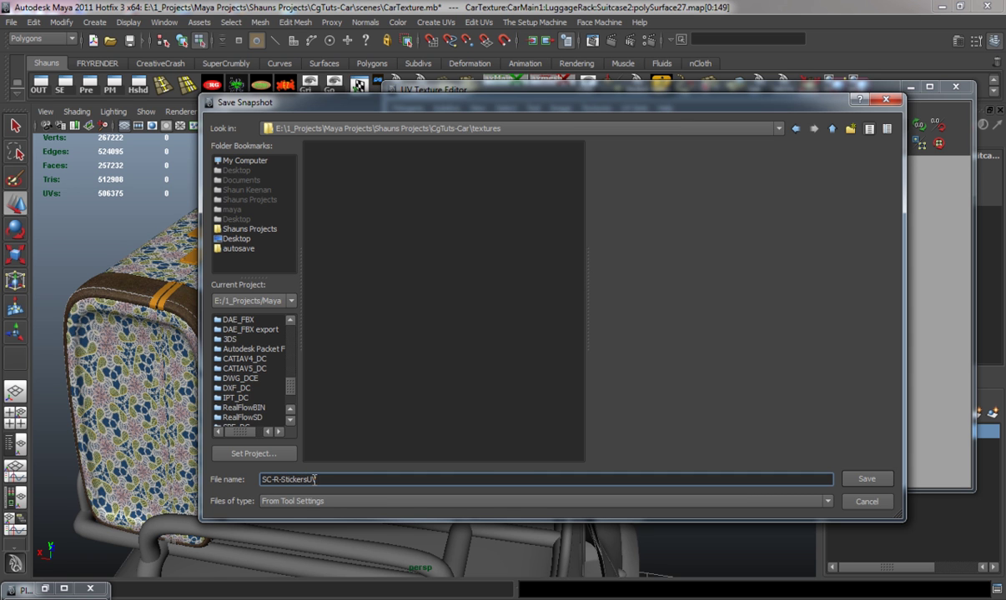
pyautogui.click(866, 479)
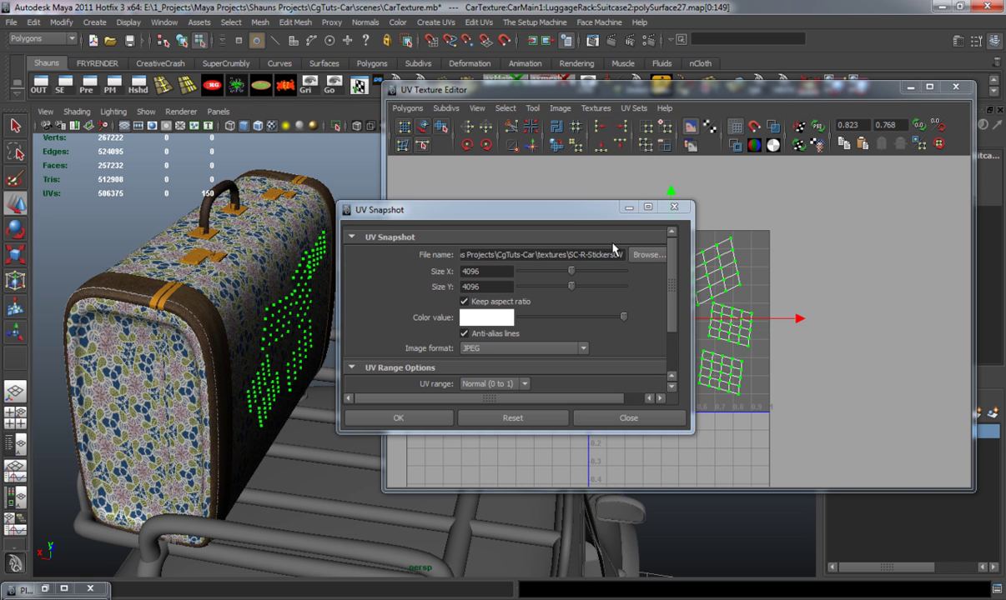
pyautogui.click(371, 416)
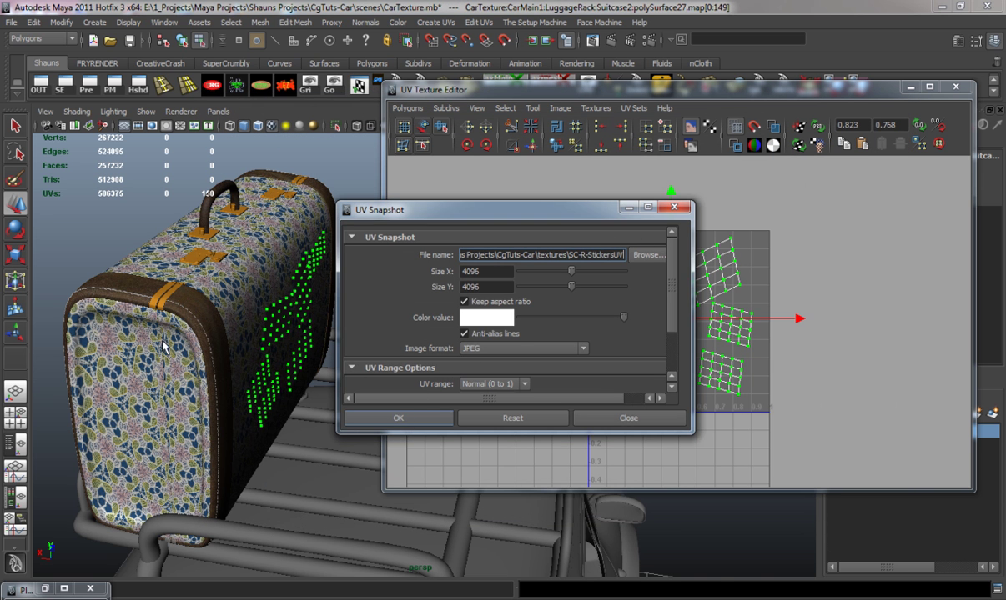
# Select the sticker patches on the suitcase's other side and select all of their UV shells
pyautogui.keyDown('alt'); pyautogui.moveTo(325, 334); pyautogui.dragTo(251, 317); pyautogui.keyUp('alt')
pyautogui.moveTo(229, 360); pyautogui.dragTo(282, 340, button='right')
pyautogui.click(229, 378)
pyautogui.moveTo(616, 242); pyautogui.dragTo(664, 234, button='right')
pyautogui.moveTo(546, 213); pyautogui.dragTo(800, 440)
pyautogui.keyDown('ctrl'); pyautogui.moveTo(650, 289); pyautogui.dragTo(674, 278, button='right'); pyautogui.keyUp('ctrl')
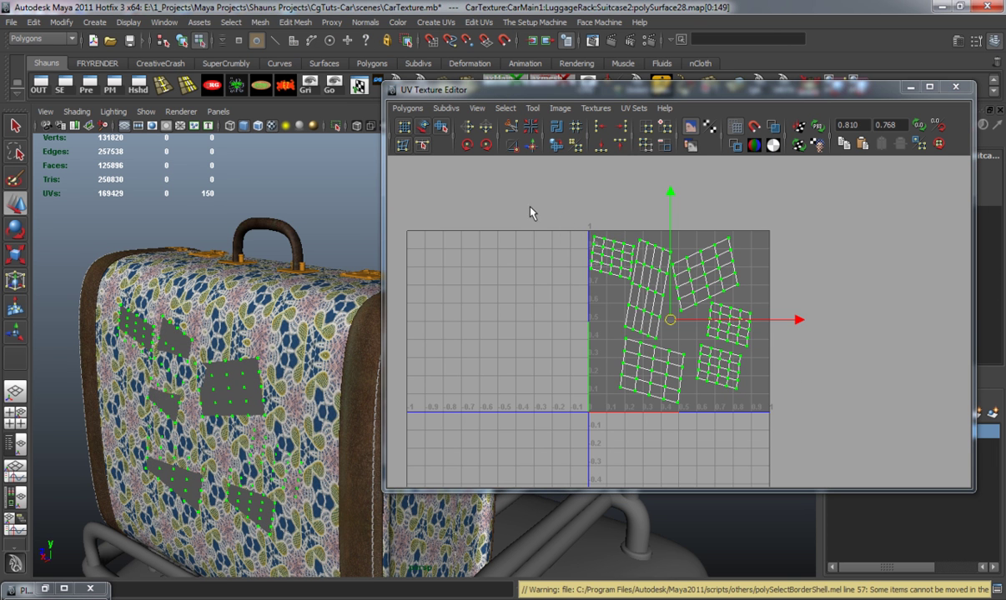
# Export these UVs as snapshot SC-L-StickersUV.jpg in the project's textures folder and close the UV Texture Editor
pyautogui.click(407, 108)
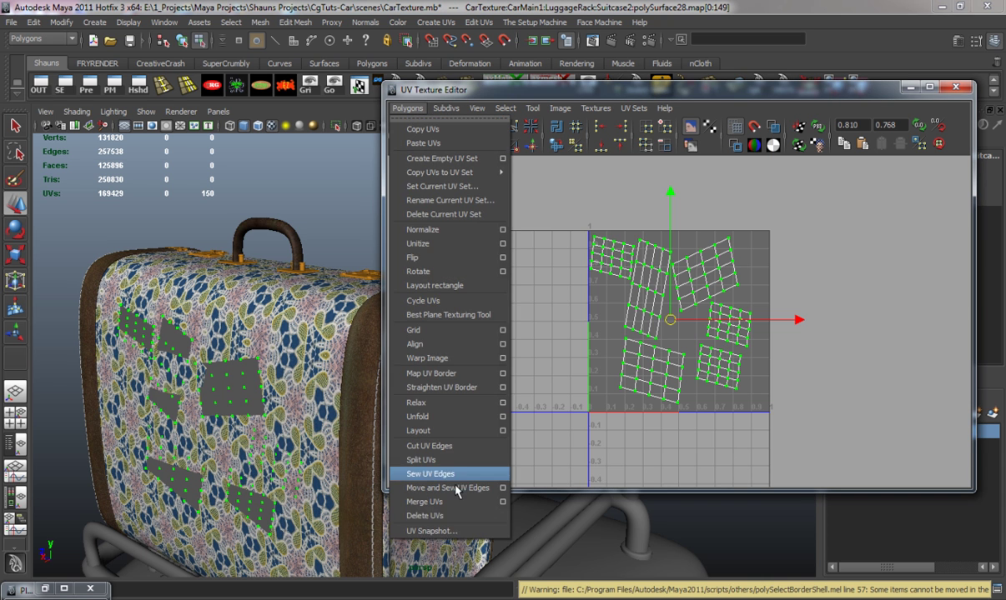
pyautogui.click(456, 532)
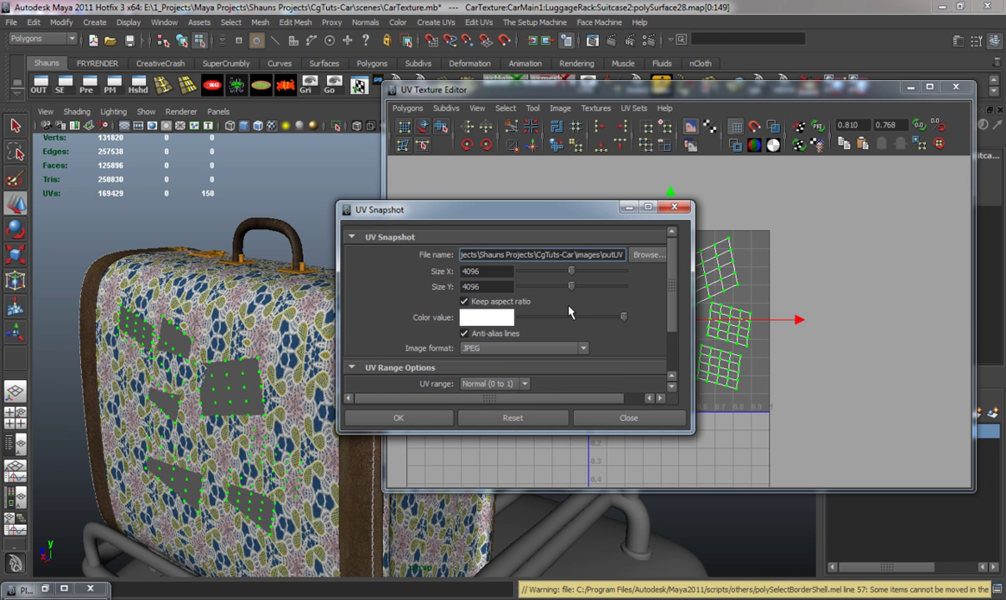
pyautogui.click(642, 258)
pyautogui.click(273, 319)
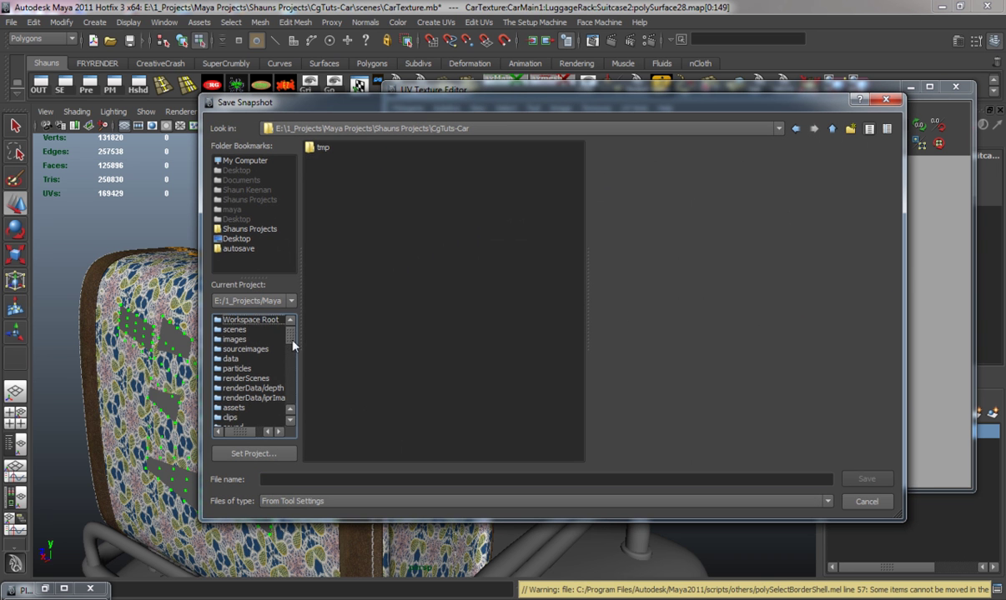
pyautogui.doubleClick(419, 226)
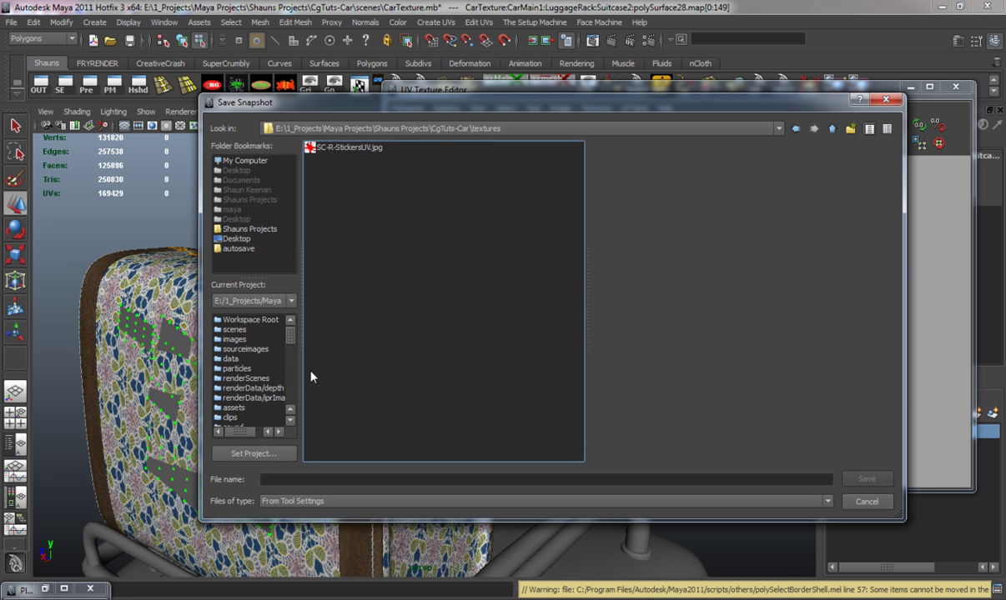
pyautogui.click(346, 148)
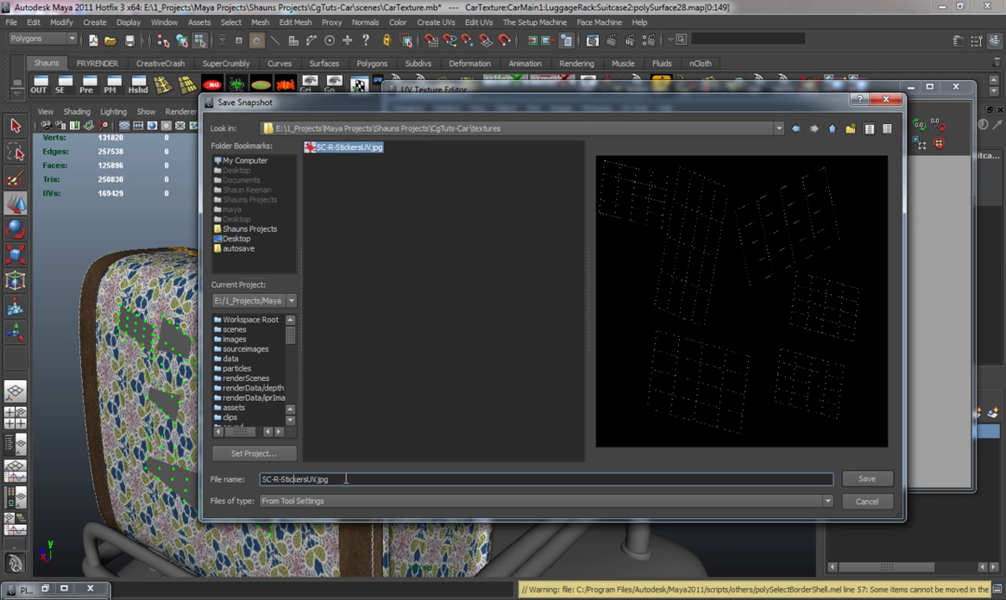
pyautogui.click(345, 479)
pyautogui.press('BackSpace')
pyautogui.write('L')
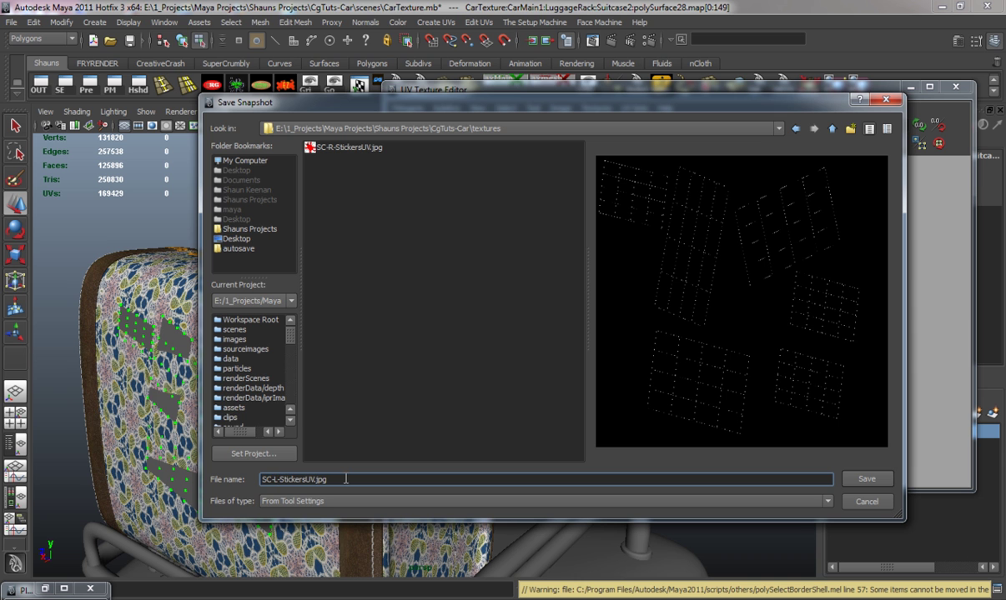
pyautogui.click(860, 484)
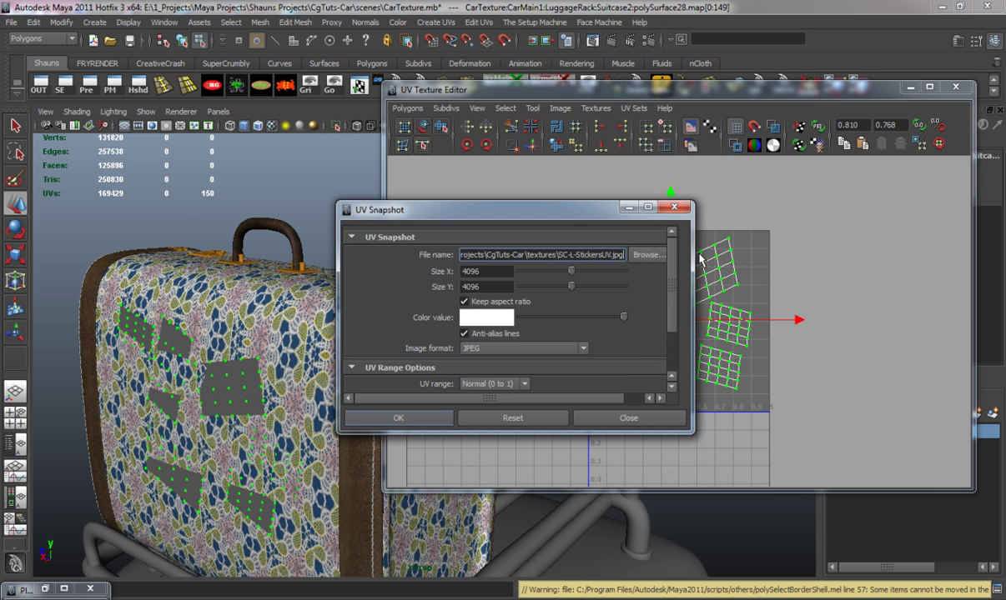
pyautogui.press('Return')
pyautogui.click(954, 86)
# Examine the suitcase and its sticker patches on the roof rack from several angles, including from farther away
pyautogui.keyDown('alt'); pyautogui.moveTo(300, 375); pyautogui.dragTo(167, 379); pyautogui.keyUp('alt')
pyautogui.keyDown('alt'); pyautogui.moveTo(217, 375); pyautogui.dragTo(283, 371, button='middle'); pyautogui.keyUp('alt')
pyautogui.keyDown('alt'); pyautogui.moveTo(283, 370); pyautogui.dragTo(411, 380); pyautogui.keyUp('alt')
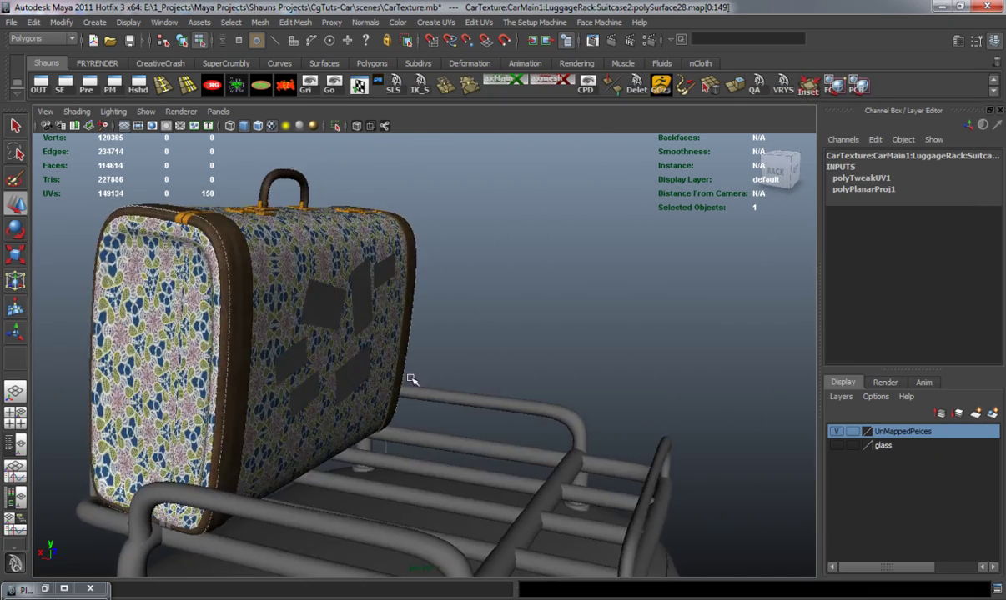
pyautogui.scroll(-7, 403, 423)
pyautogui.keyDown('alt'); pyautogui.moveTo(402, 424); pyautogui.dragTo(396, 326); pyautogui.keyUp('alt')
pyautogui.keyDown('alt'); pyautogui.moveTo(395, 326); pyautogui.dragTo(410, 430, button='middle'); pyautogui.keyUp('alt')
pyautogui.keyDown('alt'); pyautogui.moveTo(411, 429); pyautogui.dragTo(440, 271); pyautogui.keyUp('alt')
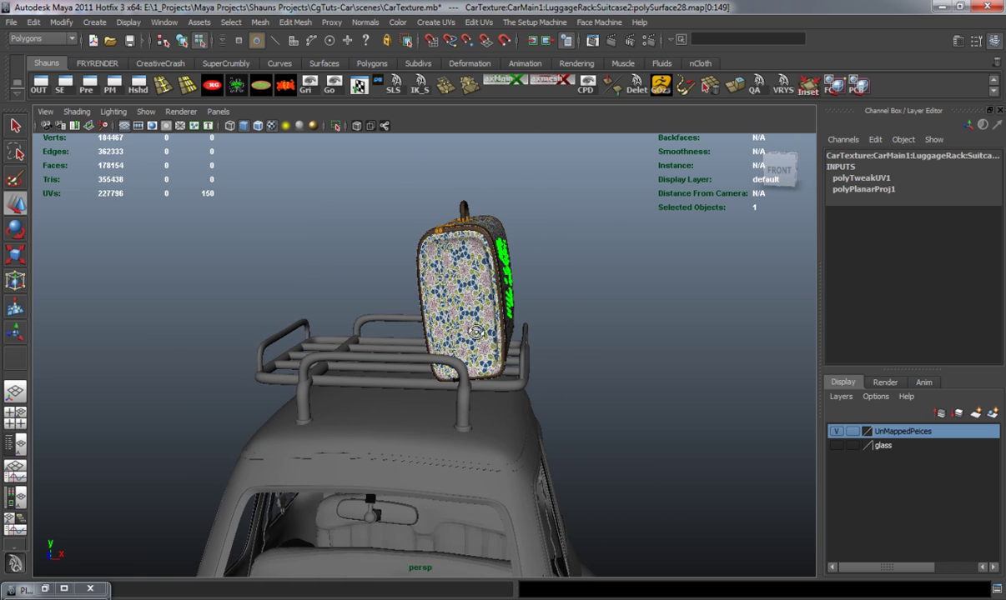
pyautogui.keyDown('alt'); pyautogui.moveTo(448, 312); pyautogui.dragTo(436, 340); pyautogui.keyUp('alt')
pyautogui.keyDown('alt'); pyautogui.moveTo(349, 327); pyautogui.dragTo(472, 327); pyautogui.keyUp('alt')
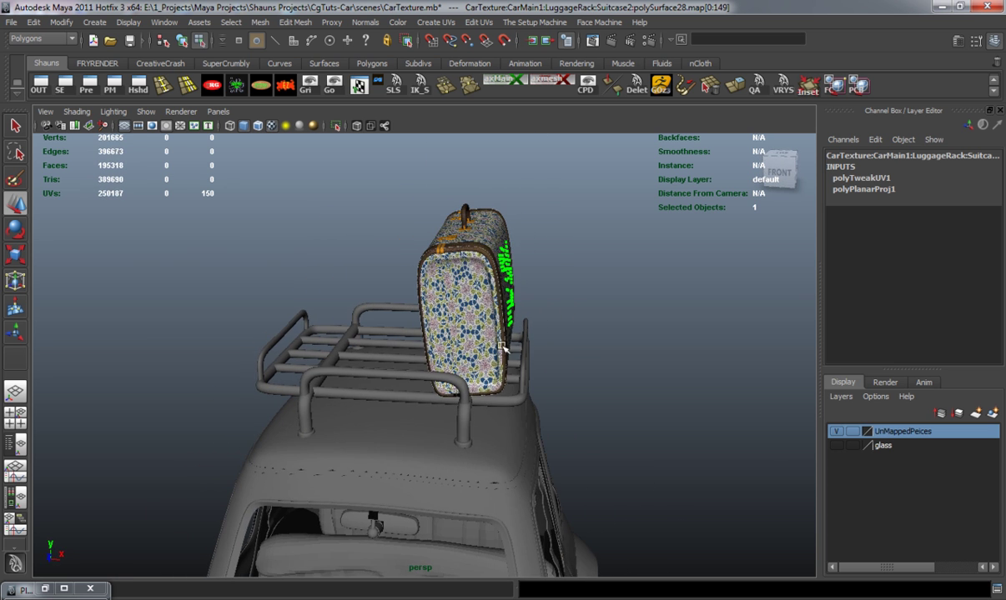